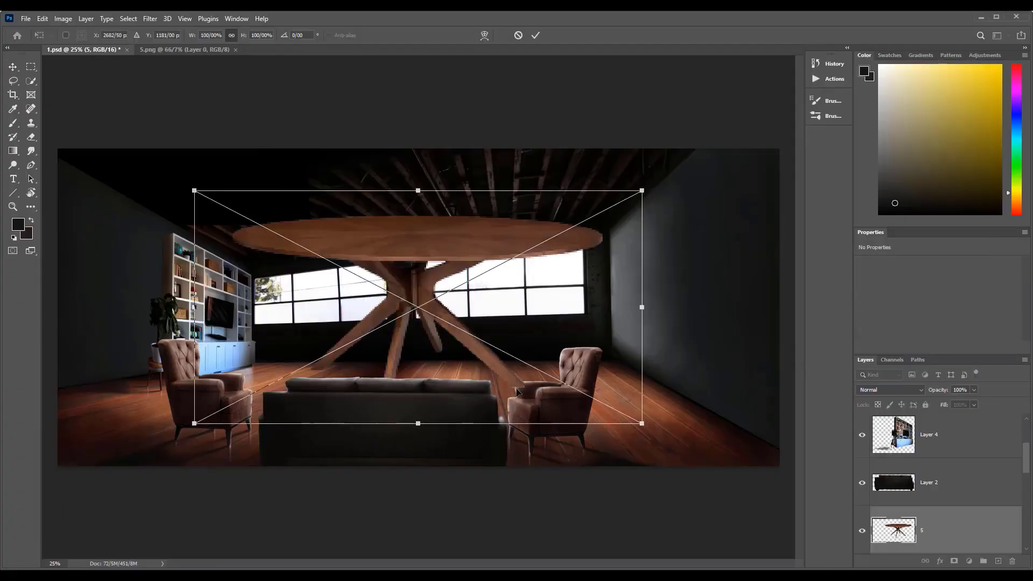
- Scale the round table down to about 45% and move it behind the sofa
{"action": "left_click_drag", "start_coordinate": [641, 185], "coordinate": [429, 375]}
{"action": "left_click_drag", "start_coordinate": [344, 360], "coordinate": [450, 382]}
{"action": "left_click_drag", "start_coordinate": [505, 340], "coordinate": [446, 348]}
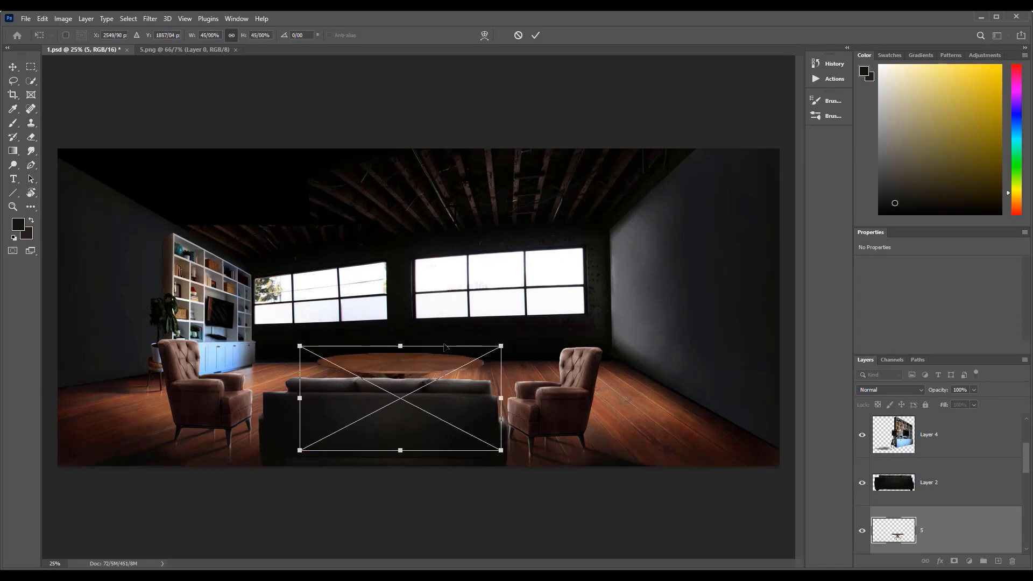
- Lower the table farther behind the sofa and shrink it to about 12.36 cm wide by 6.65 cm high
{"action": "key", "text": "Down"}
{"action": "key", "text": "Down"}
{"action": "key", "text": "Down"}
{"action": "key", "text": "Down"}
{"action": "key", "text": "Down"}
{"action": "key", "text": "Down"}
{"action": "key", "text": "Down"}
{"action": "key", "text": "Down"}
{"action": "key", "text": "Down"}
{"action": "key", "text": "Down"}
{"action": "key", "text": "Down"}
{"action": "key", "text": "Down"}
{"action": "key", "text": "Down"}
{"action": "key", "text": "Down"}
{"action": "key", "text": "Down"}
{"action": "key", "text": "Down"}
{"action": "key", "text": "Down"}
{"action": "key", "text": "Left"}
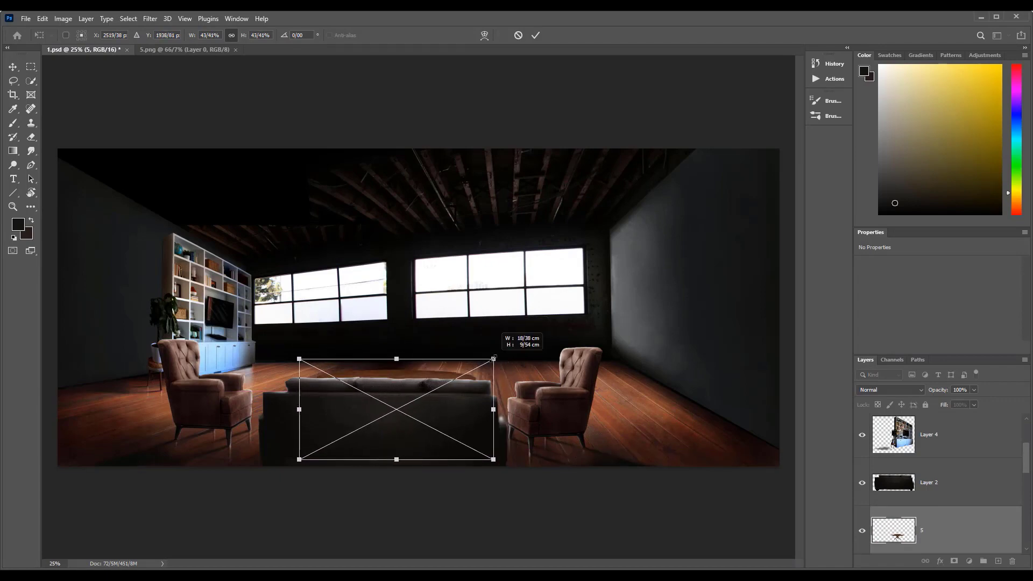
{"action": "mouse_move", "coordinate": [500, 460]}
{"action": "left_mouse_down"}
{"action": "mouse_move", "coordinate": [462, 438]}
{"action": "mouse_move", "coordinate": [474, 445]}
{"action": "left_mouse_up"}
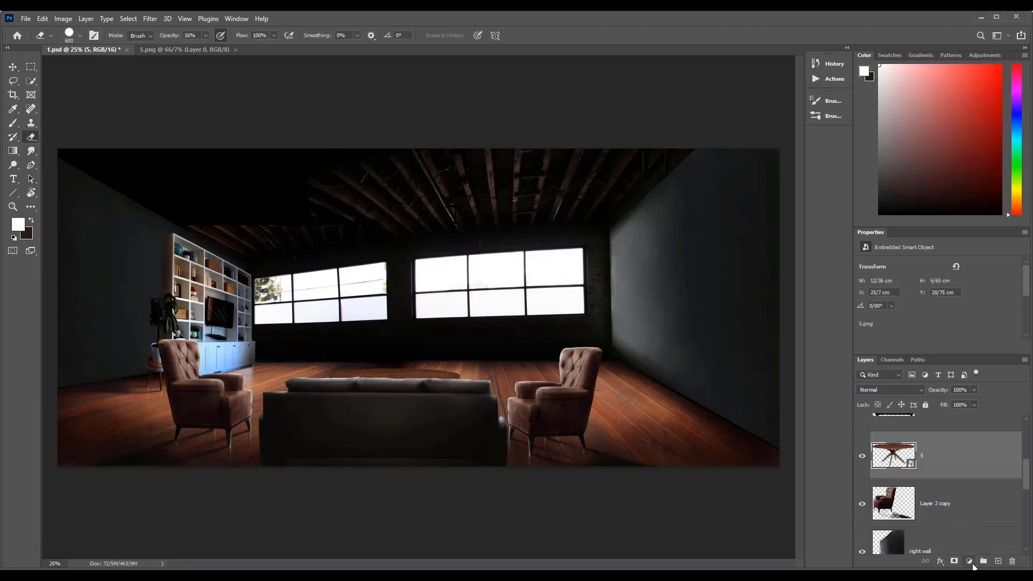
- Add a Levels adjustment clipped to the table layer, with shadows at 11 and midtones at 1.71
{"action": "left_click", "coordinate": [969, 560]}
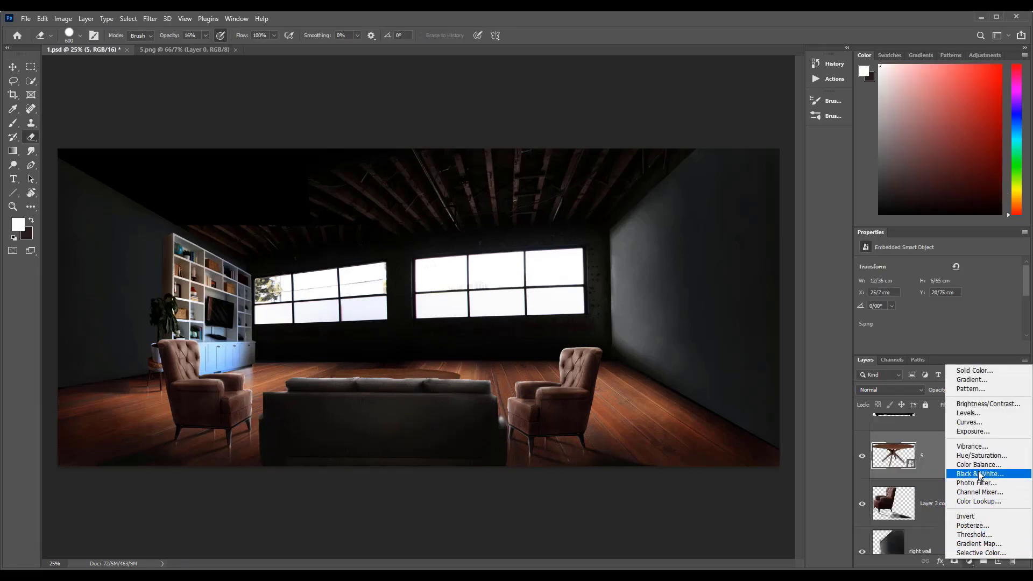
{"action": "left_click", "coordinate": [970, 413]}
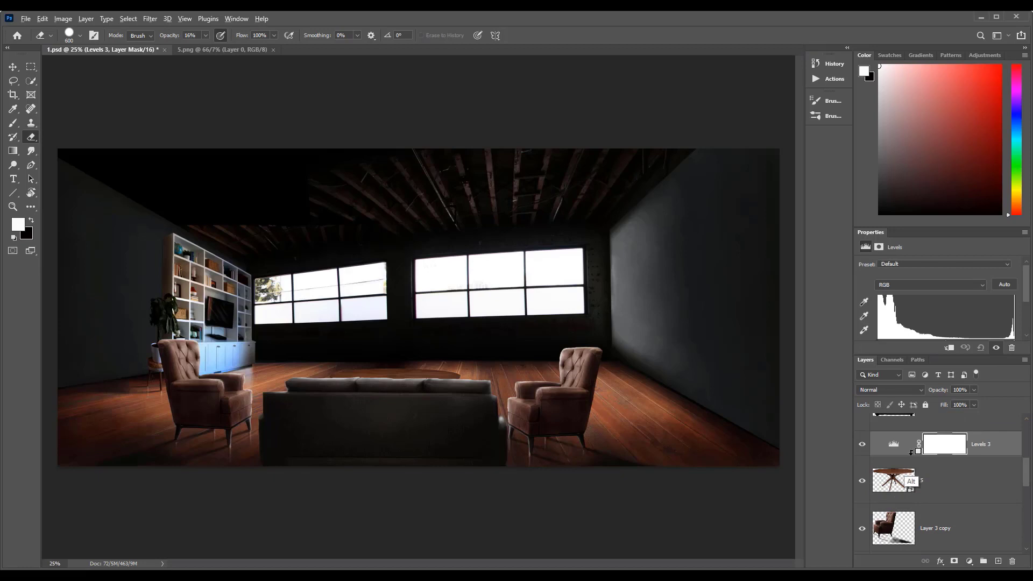
{"action": "left_click", "coordinate": [911, 454], "text": "alt"}
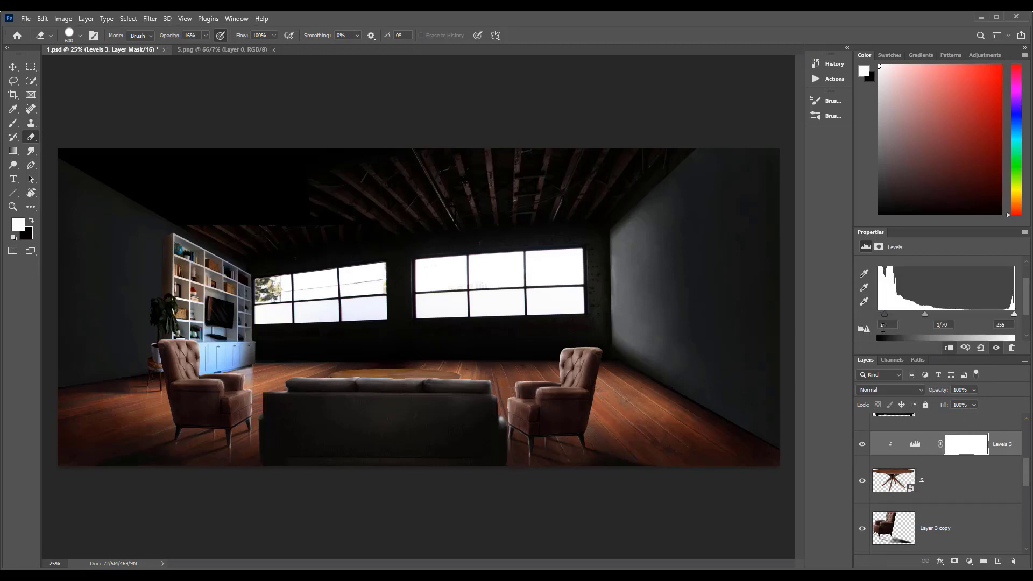
{"action": "left_click_drag", "start_coordinate": [877, 316], "coordinate": [921, 318]}
- Invert the Levels mask and paint white on it to brighten both sides of the tabletop
{"action": "key", "text": "ctrl+i"}
{"action": "key", "text": "b"}
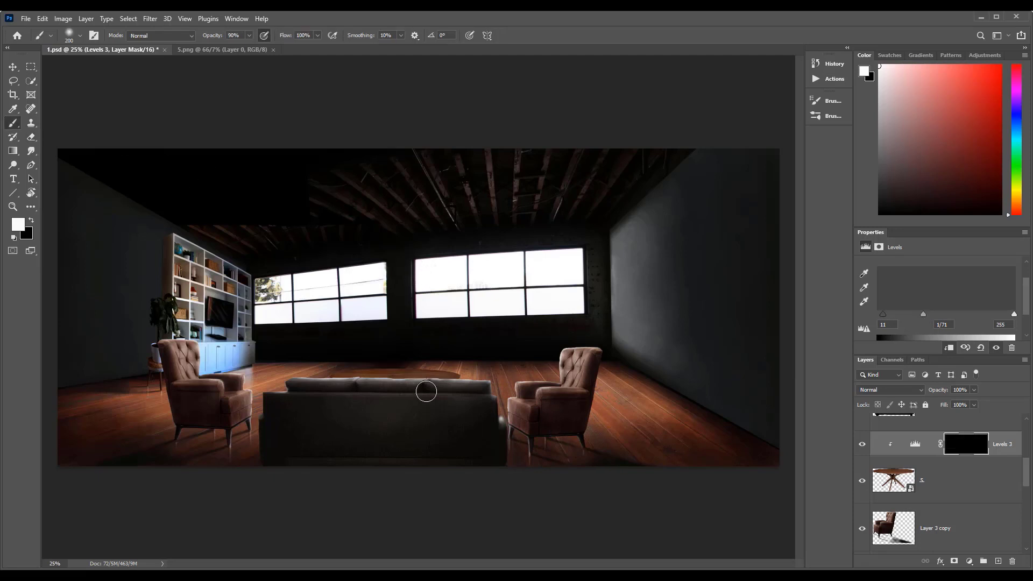
{"action": "mouse_move", "coordinate": [426, 391]}
{"action": "left_mouse_down"}
{"action": "mouse_move", "coordinate": [455, 403]}
{"action": "mouse_move", "coordinate": [438, 353]}
{"action": "left_mouse_up"}
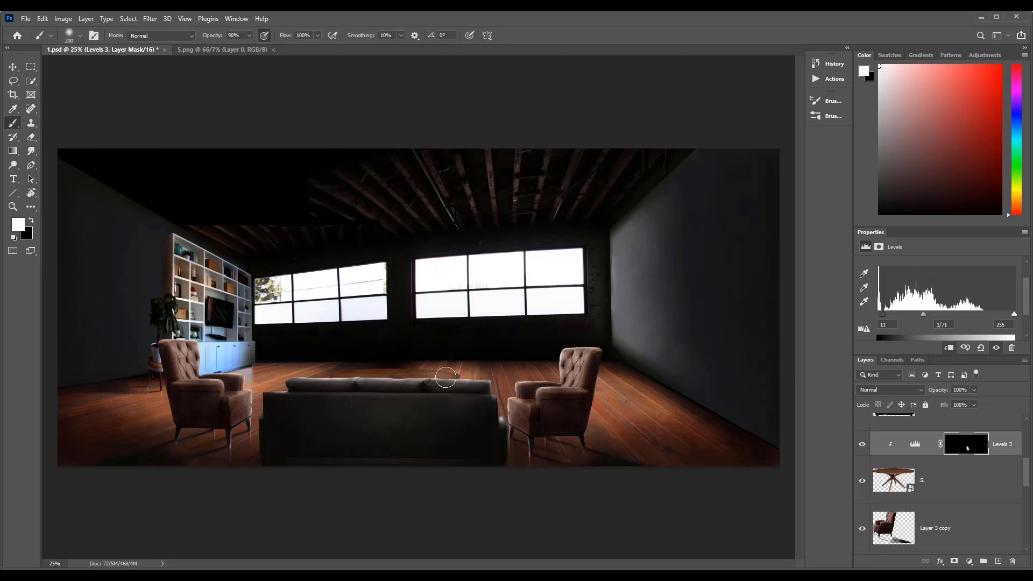
{"action": "left_click_drag", "start_coordinate": [345, 353], "coordinate": [371, 377]}
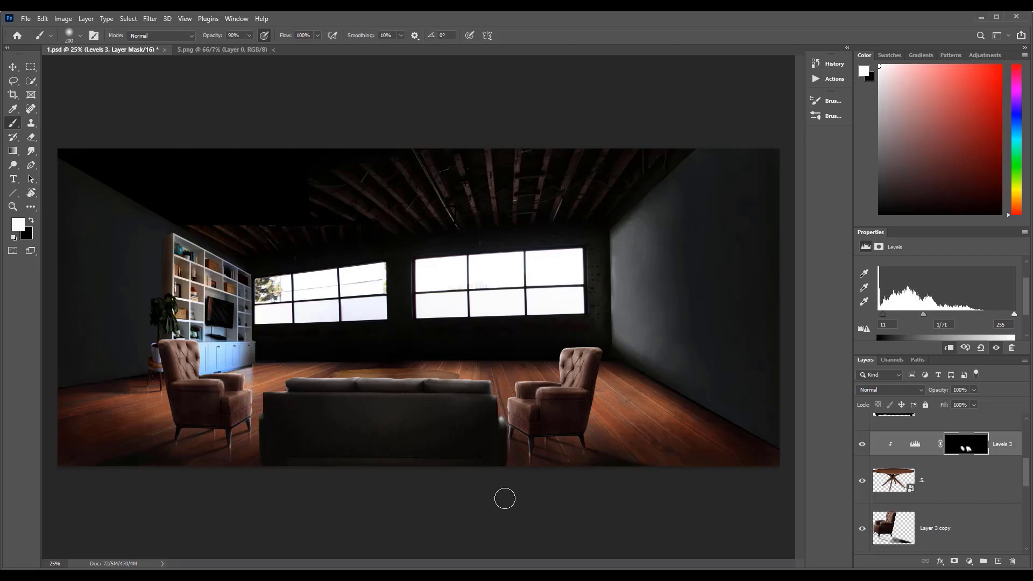
- Pick the m2 brush and add a new clipped layer directly above the table layer
{"action": "left_click", "coordinate": [414, 374], "text": "ctrl"}
{"action": "left_click", "coordinate": [414, 374], "text": "ctrl"}
{"action": "left_click_drag", "start_coordinate": [798, 257], "coordinate": [799, 276]}
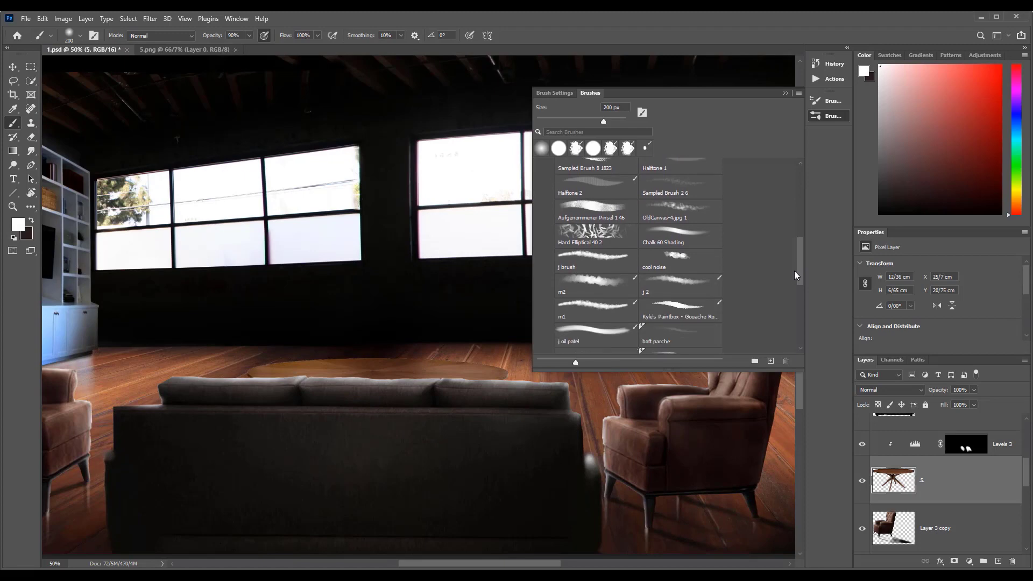
{"action": "left_click", "coordinate": [599, 272]}
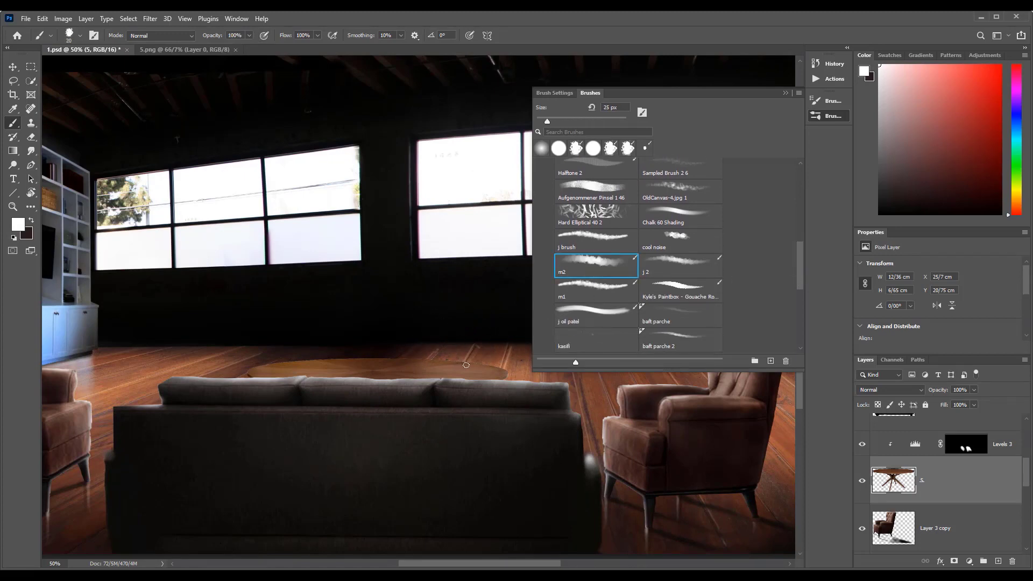
{"action": "left_click", "coordinate": [999, 561]}
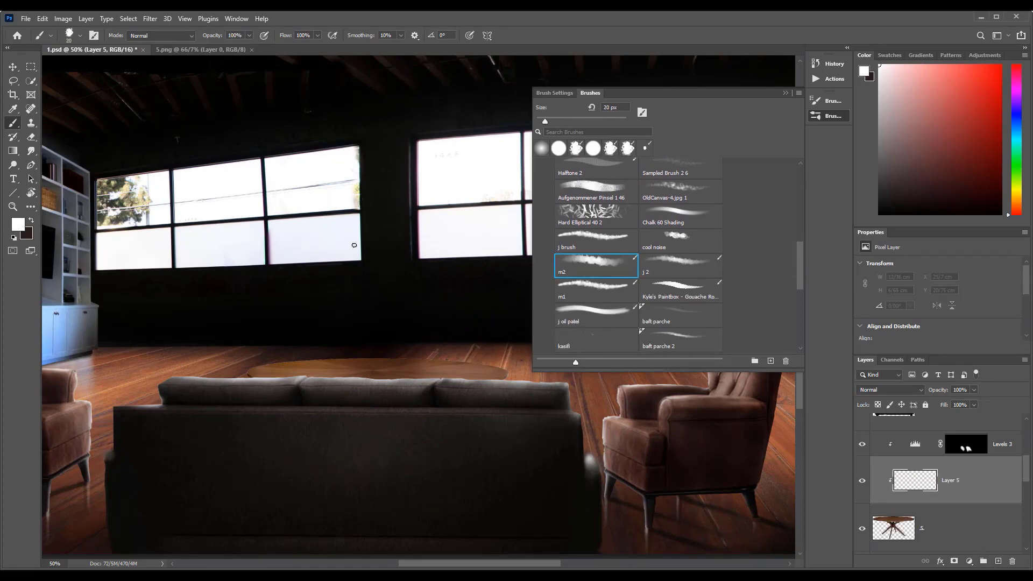
- Paint faint white highlights over the tabletop with a soft round brush at 9% opacity, and undo the last stroke
{"action": "left_click", "coordinate": [505, 353]}
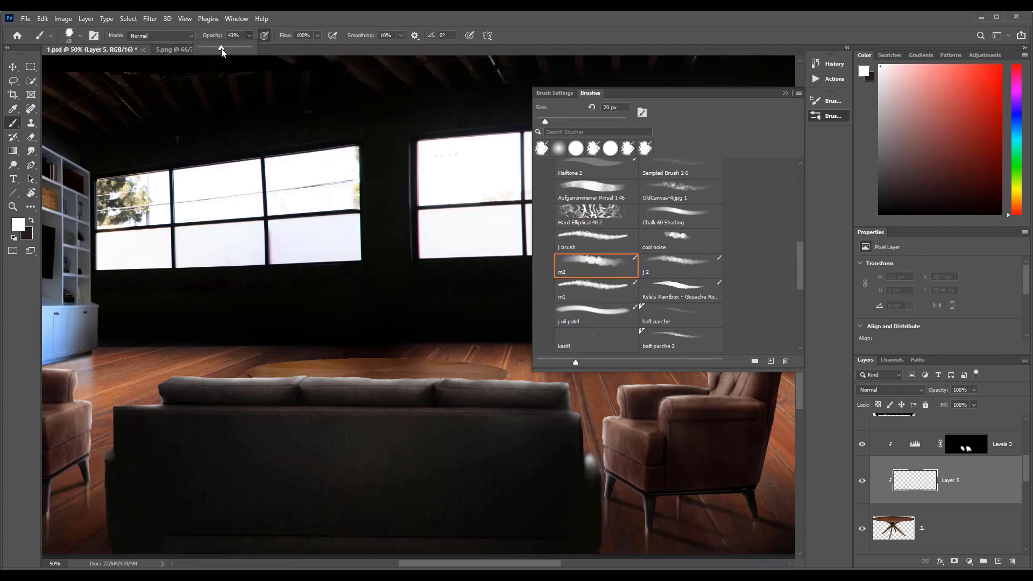
{"action": "left_click_drag", "start_coordinate": [221, 49], "coordinate": [210, 49]}
{"action": "left_click", "coordinate": [785, 93]}
{"action": "left_click_drag", "start_coordinate": [501, 370], "coordinate": [395, 357]}
{"action": "left_click", "coordinate": [80, 36]}
{"action": "left_click", "coordinate": [78, 176]}
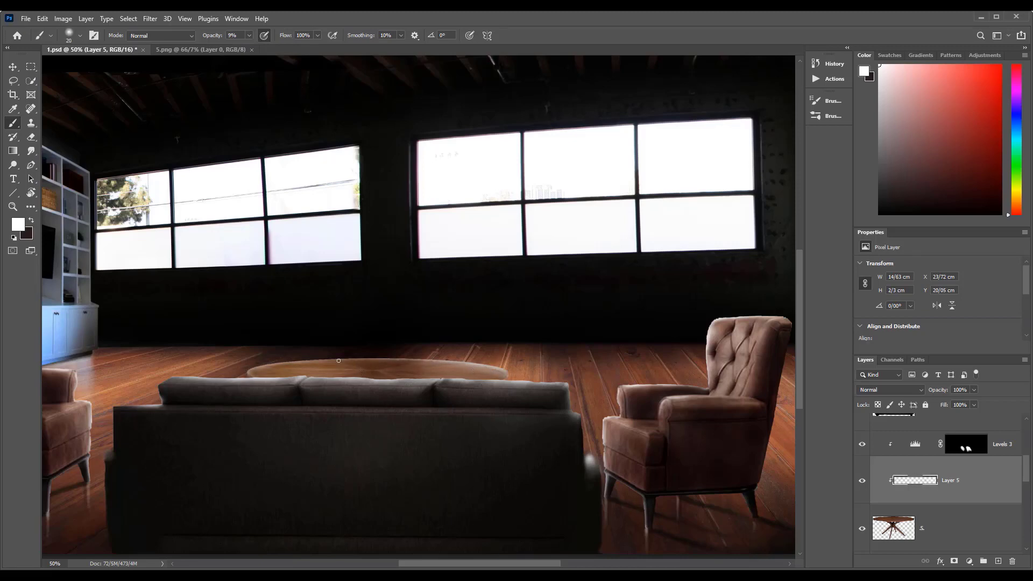
{"action": "key", "text": "ctrl+z"}
- Sample the dark wall colour and shade the edge at the table's right end
{"action": "left_click", "coordinate": [510, 345], "text": "alt"}
{"action": "scroll", "coordinate": [509, 383], "scroll_direction": "up", "scroll_amount": 4}
{"action": "left_click_drag", "start_coordinate": [497, 253], "coordinate": [461, 346]}
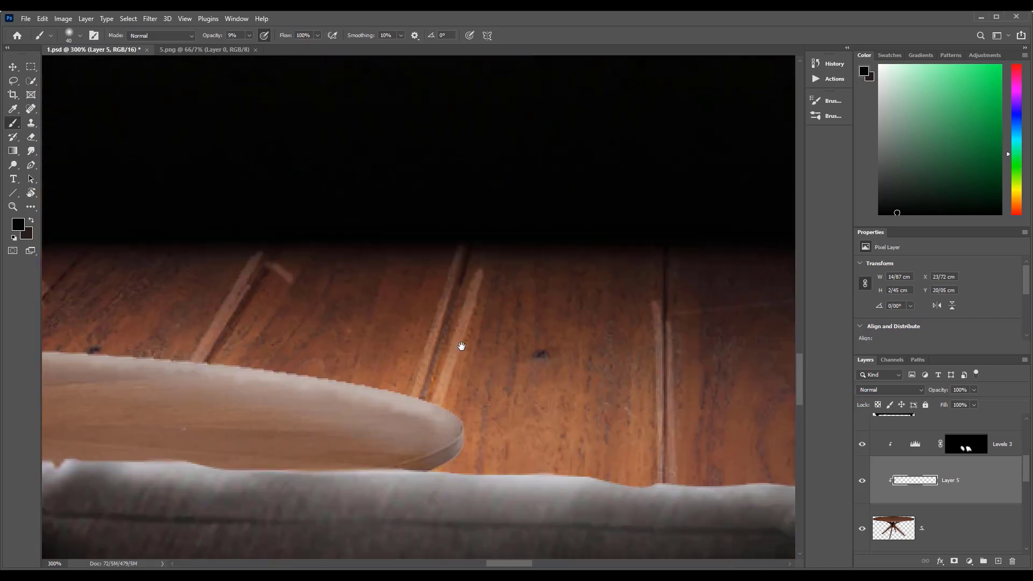
{"action": "mouse_move", "coordinate": [433, 468]}
{"action": "left_mouse_down"}
{"action": "mouse_move", "coordinate": [460, 474]}
{"action": "mouse_move", "coordinate": [445, 454]}
{"action": "left_mouse_up"}
- Sample the window white and paint a thin highlight along the table rim with a smaller brush at 31% opacity
{"action": "scroll", "coordinate": [457, 381], "scroll_direction": "down", "scroll_amount": 2}
{"action": "mouse_move", "coordinate": [347, 374]}
{"action": "left_mouse_down"}
{"action": "mouse_move", "coordinate": [483, 423]}
{"action": "mouse_move", "coordinate": [558, 435]}
{"action": "left_mouse_up"}
{"action": "left_click", "coordinate": [474, 183], "text": "alt"}
{"action": "key", "text": "bracketleft"}
{"action": "key", "text": "bracketleft"}
{"action": "key", "text": "bracketleft"}
{"action": "key", "text": "bracketleft"}
{"action": "key", "text": "bracketleft"}
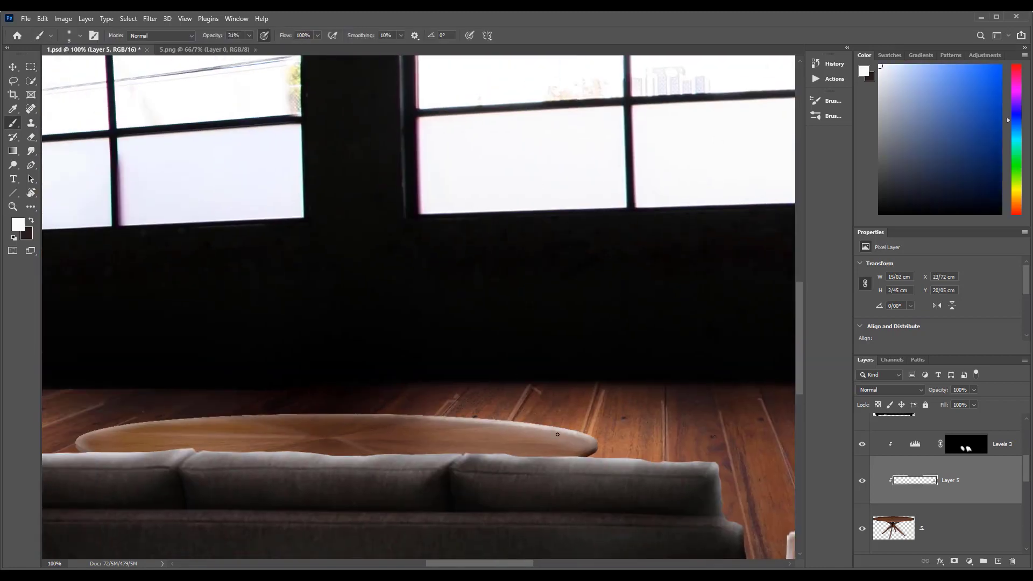
{"action": "left_click_drag", "start_coordinate": [110, 431], "coordinate": [85, 445]}
- Sample a tone beside the table's left end and touch up the rim there
{"action": "left_click_drag", "start_coordinate": [222, 474], "coordinate": [365, 452]}
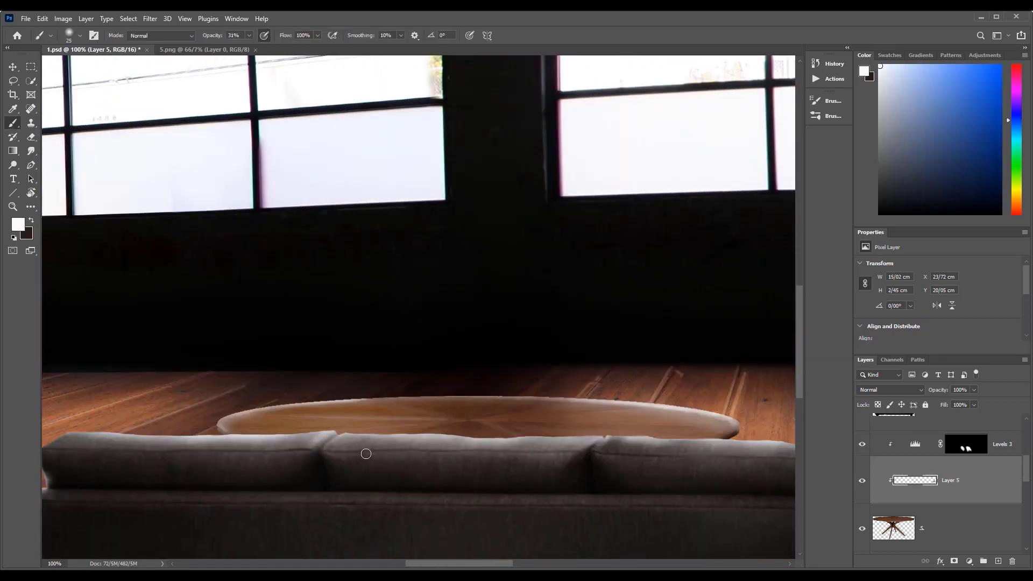
{"action": "scroll", "coordinate": [212, 423], "scroll_direction": "up", "scroll_amount": 1}
{"action": "left_click", "coordinate": [228, 409], "text": "alt"}
{"action": "left_click_drag", "start_coordinate": [246, 420], "coordinate": [224, 449]}
{"action": "key", "text": "z"}
- Add a second clipped Levels adjustment above the first, hide the first one, set midtones to 0.56, and invert the new mask
{"action": "left_click", "coordinate": [966, 444]}
{"action": "left_click", "coordinate": [969, 561]}
{"action": "left_click", "coordinate": [968, 413]}
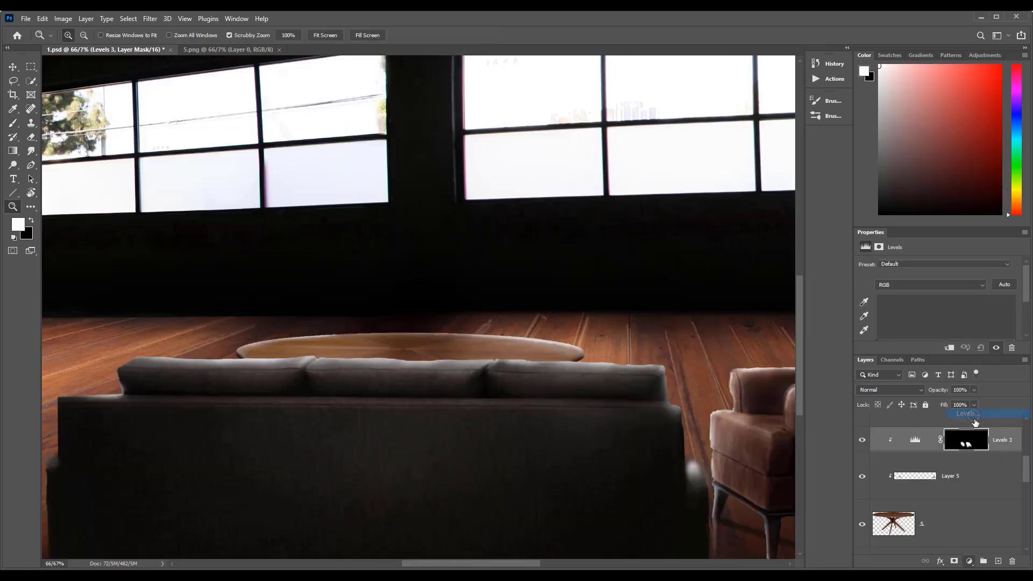
{"action": "left_click", "coordinate": [862, 465]}
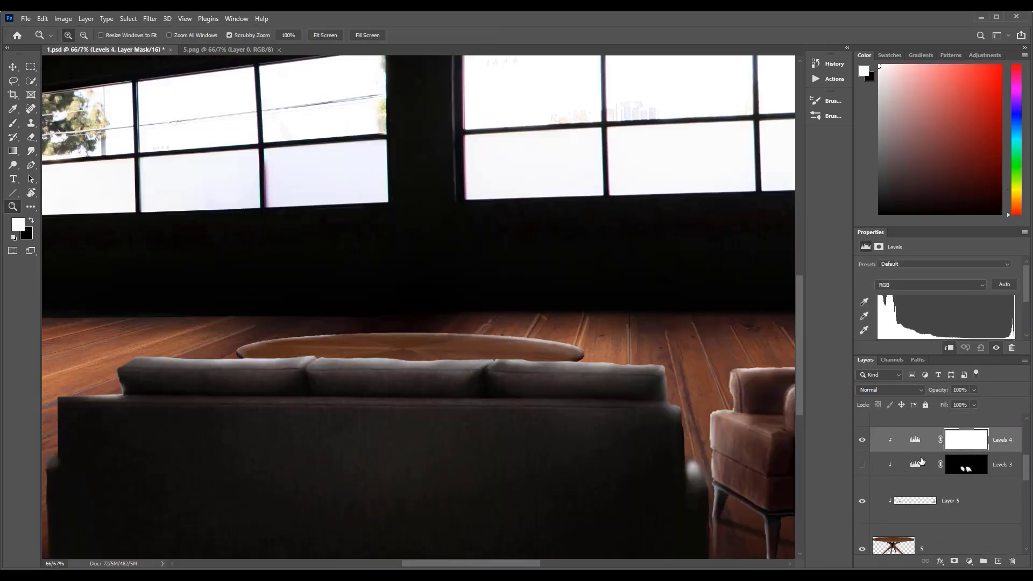
{"action": "scroll", "coordinate": [1028, 300], "scroll_direction": "down", "scroll_amount": 2}
{"action": "mouse_move", "coordinate": [946, 312]}
{"action": "left_mouse_down"}
{"action": "mouse_move", "coordinate": [973, 311]}
{"action": "mouse_move", "coordinate": [963, 311]}
{"action": "left_mouse_up"}
{"action": "key", "text": "ctrl+i"}
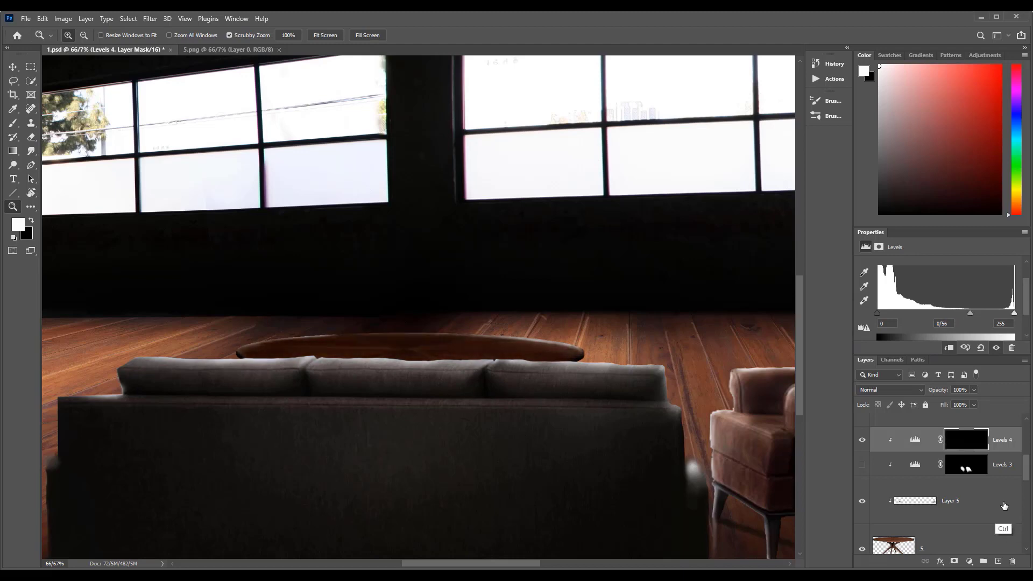
- Show the first Levels adjustment again and paint on the second one's mask to darken the middle of the tabletop
{"action": "left_click", "coordinate": [862, 465]}
{"action": "left_click", "coordinate": [14, 123]}
{"action": "mouse_move", "coordinate": [420, 323]}
{"action": "left_mouse_down"}
{"action": "mouse_move", "coordinate": [401, 310]}
{"action": "mouse_move", "coordinate": [380, 323]}
{"action": "mouse_move", "coordinate": [433, 330]}
{"action": "mouse_move", "coordinate": [496, 476]}
{"action": "mouse_move", "coordinate": [425, 322]}
{"action": "mouse_move", "coordinate": [481, 421]}
{"action": "mouse_move", "coordinate": [398, 316]}
{"action": "left_mouse_up"}
- Switch to the m2 brush at 175 px for the table shading
{"action": "left_click", "coordinate": [80, 36]}
{"action": "left_click", "coordinate": [81, 38]}
{"action": "left_click", "coordinate": [828, 117]}
{"action": "left_click", "coordinate": [600, 268]}
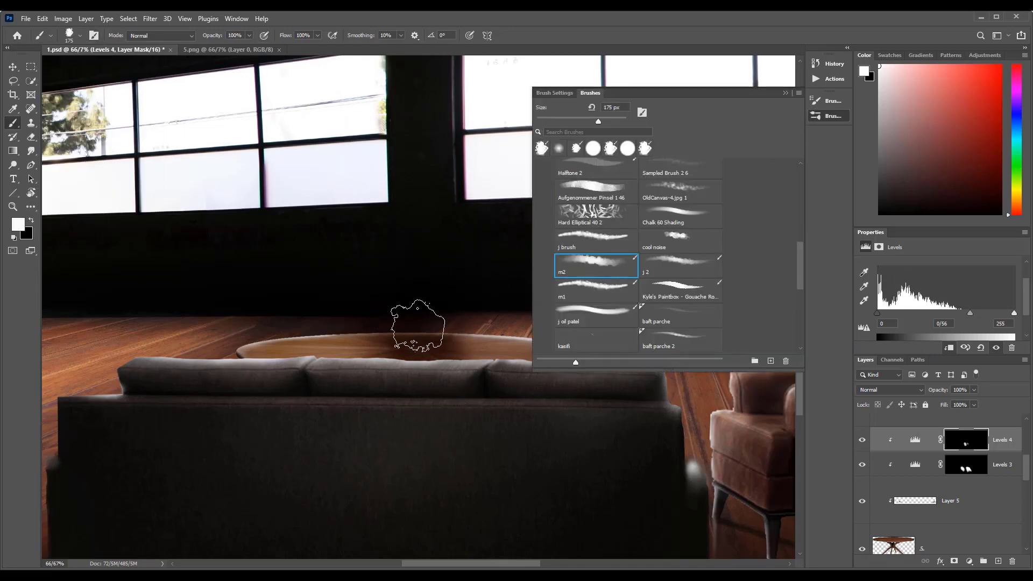
{"action": "left_click", "coordinate": [785, 94]}
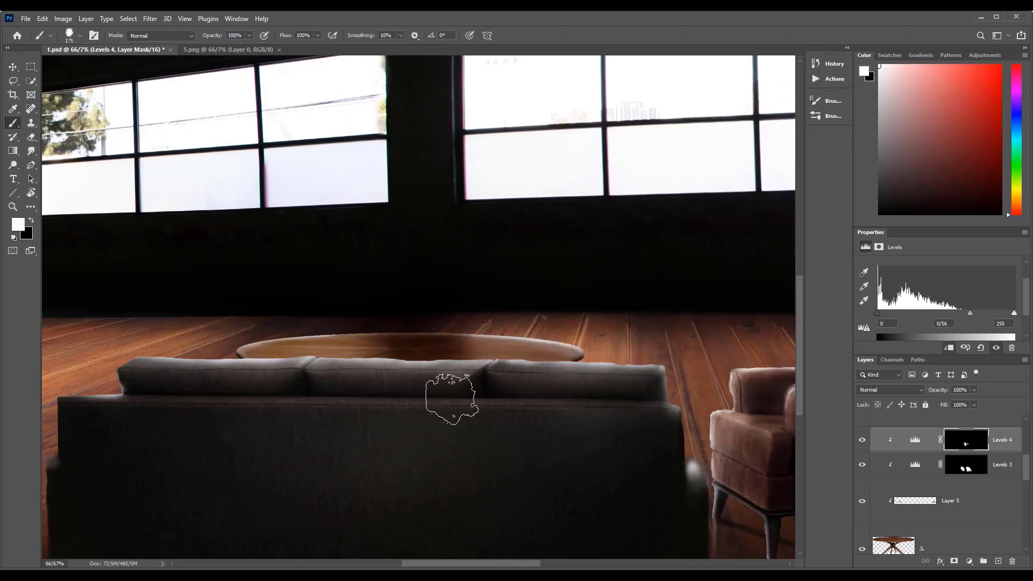
- On Layer 5, paint white window reflections on both sides of the tabletop at 55% brush opacity
{"action": "left_click", "coordinate": [949, 501]}
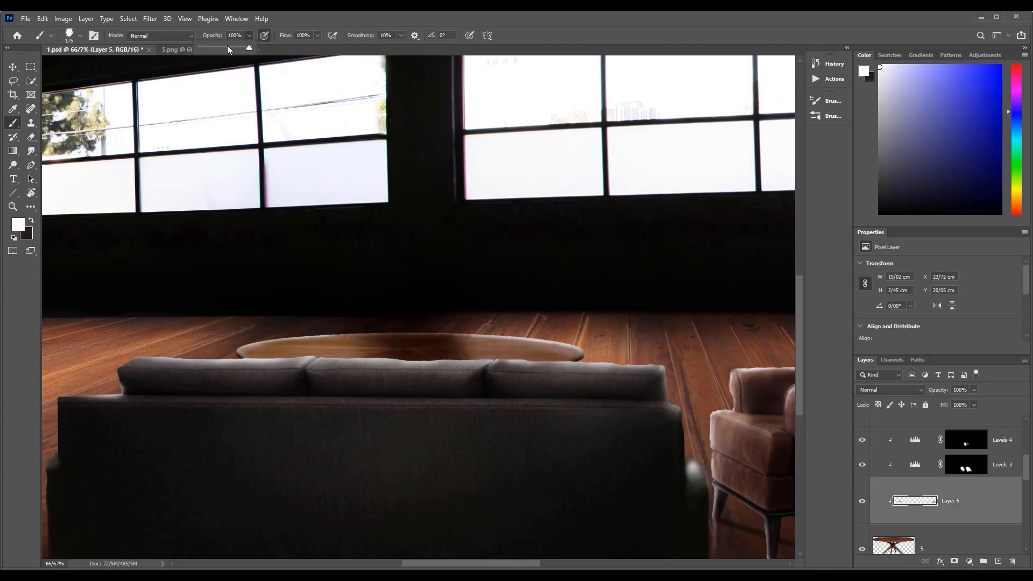
{"action": "left_click", "coordinate": [227, 48]}
{"action": "left_click_drag", "start_coordinate": [552, 312], "coordinate": [557, 403]}
{"action": "left_click_drag", "start_coordinate": [324, 325], "coordinate": [316, 349]}
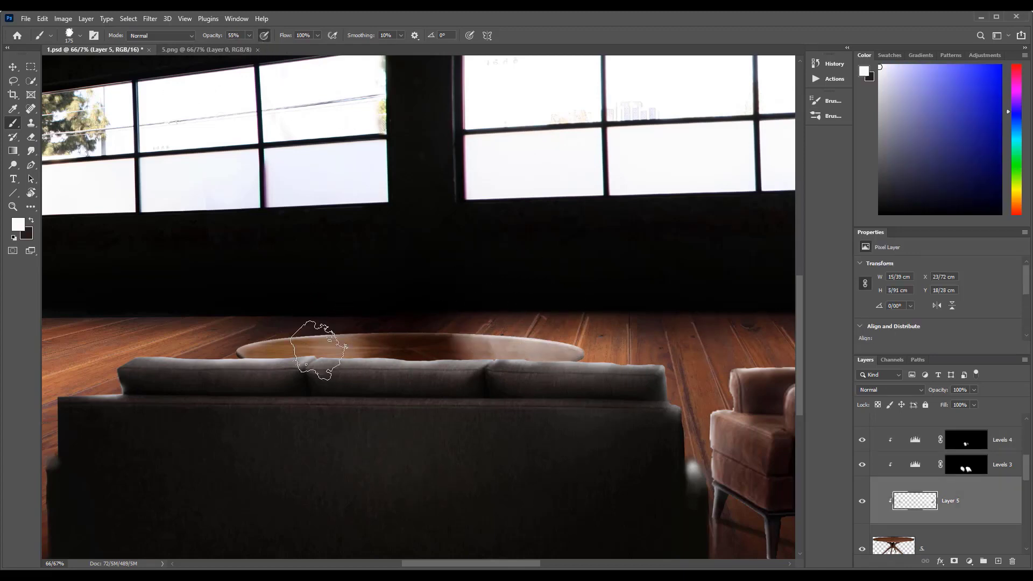
{"action": "mouse_move", "coordinate": [279, 309]}
{"action": "left_mouse_down"}
{"action": "mouse_move", "coordinate": [277, 395]}
{"action": "mouse_move", "coordinate": [318, 399]}
{"action": "left_mouse_up"}
{"action": "left_click_drag", "start_coordinate": [249, 316], "coordinate": [280, 399]}
{"action": "left_click_drag", "start_coordinate": [323, 438], "coordinate": [379, 449]}
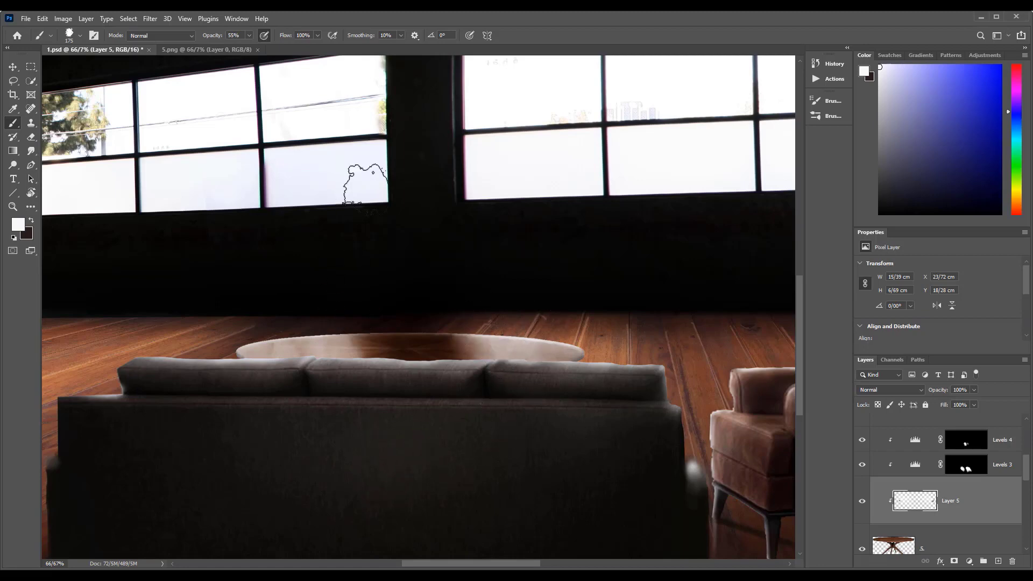
- Sample wall and tabletop tones and paint the dark central reflection, blending it into the light areas of the table
{"action": "left_click", "coordinate": [402, 253], "text": "alt"}
{"action": "left_click_drag", "start_coordinate": [373, 308], "coordinate": [416, 329]}
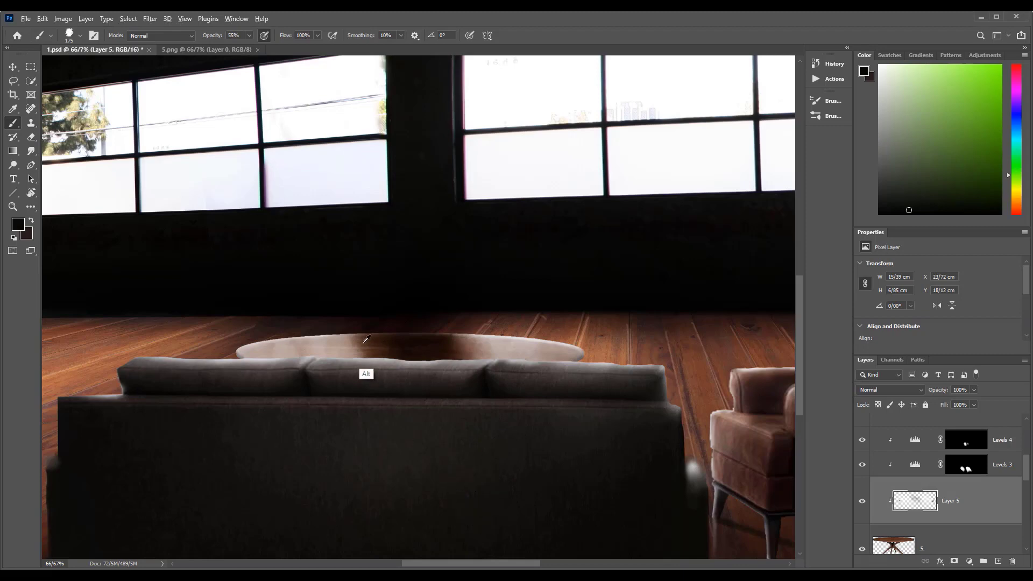
{"action": "left_click", "coordinate": [366, 339], "text": "alt"}
{"action": "left_click", "coordinate": [357, 323], "text": "alt"}
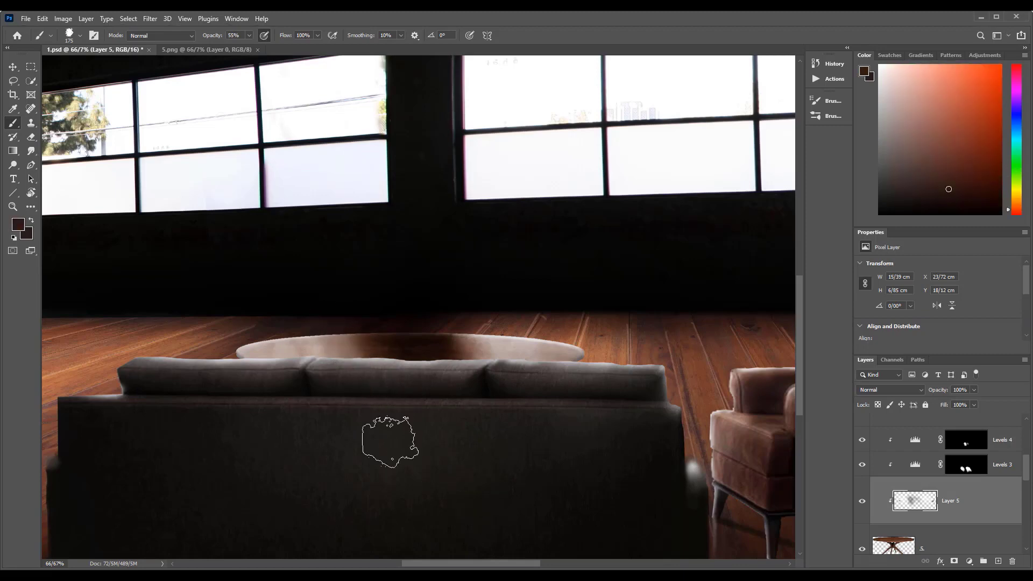
{"action": "left_click", "coordinate": [384, 343], "text": "alt"}
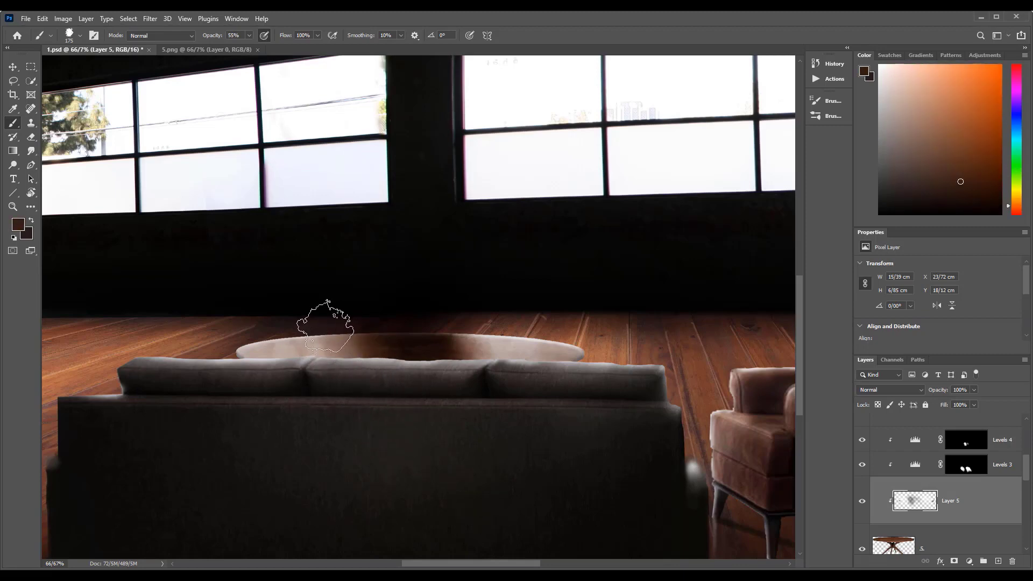
{"action": "left_click_drag", "start_coordinate": [463, 329], "coordinate": [542, 471]}
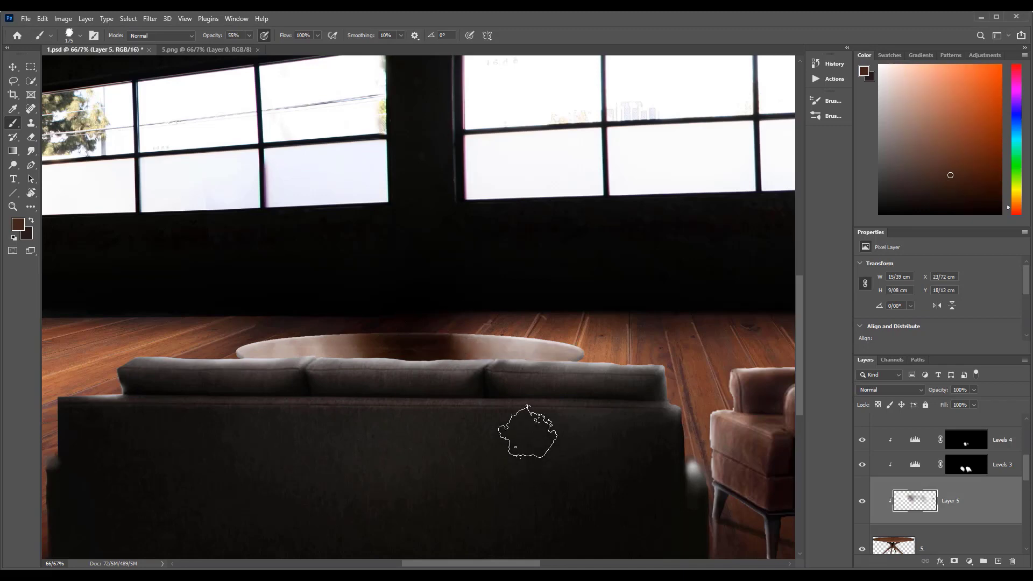
{"action": "left_click", "coordinate": [518, 349], "text": "alt"}
{"action": "left_click_drag", "start_coordinate": [497, 343], "coordinate": [541, 430]}
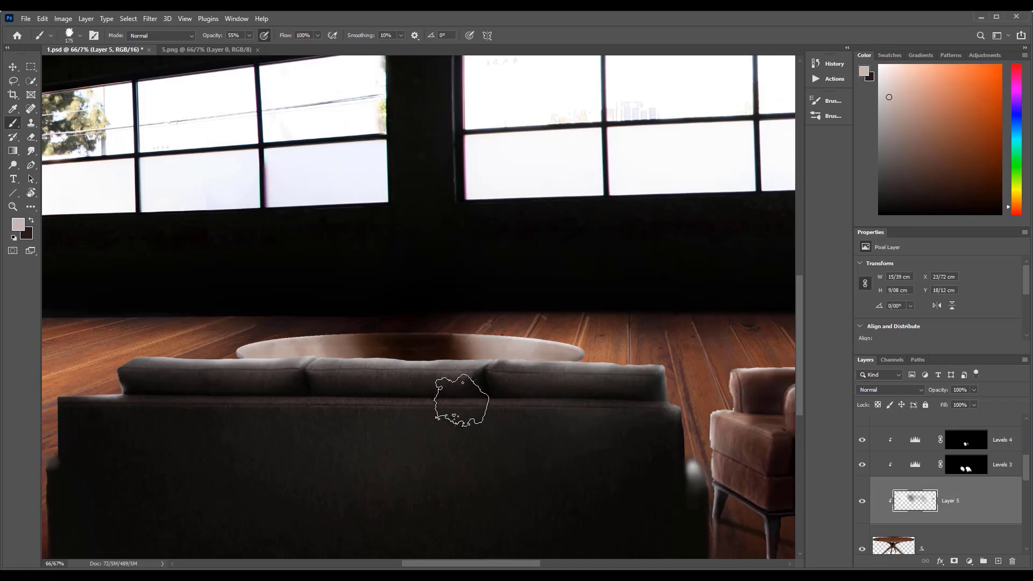
- Reduce the brush to a fine tip, sample the dark wall colour, and paint dark edges at both ends of the table
{"action": "scroll", "coordinate": [230, 356], "scroll_direction": "up", "scroll_amount": 1}
{"action": "key", "text": "["}
{"action": "key", "text": "["}
{"action": "key", "text": "["}
{"action": "key", "text": "["}
{"action": "key", "text": "["}
{"action": "key", "text": "["}
{"action": "key", "text": "["}
{"action": "key", "text": "["}
{"action": "key", "text": "["}
{"action": "key", "text": "["}
{"action": "key", "text": "["}
{"action": "key", "text": "["}
{"action": "key", "text": "["}
{"action": "key", "text": "["}
{"action": "left_click", "coordinate": [257, 118], "text": "alt"}
{"action": "left_click", "coordinate": [258, 230], "text": "alt"}
{"action": "left_click_drag", "start_coordinate": [231, 351], "coordinate": [253, 362]}
{"action": "mouse_move", "coordinate": [760, 363]}
{"action": "left_mouse_down"}
{"action": "mouse_move", "coordinate": [610, 351]}
{"action": "mouse_move", "coordinate": [753, 452]}
{"action": "left_mouse_up"}
- Refine the table rim with a 9 px brush, using highlights sampled from the windows and tones from the tabletop
{"action": "left_click", "coordinate": [640, 156], "text": "alt"}
{"action": "key", "text": "["}
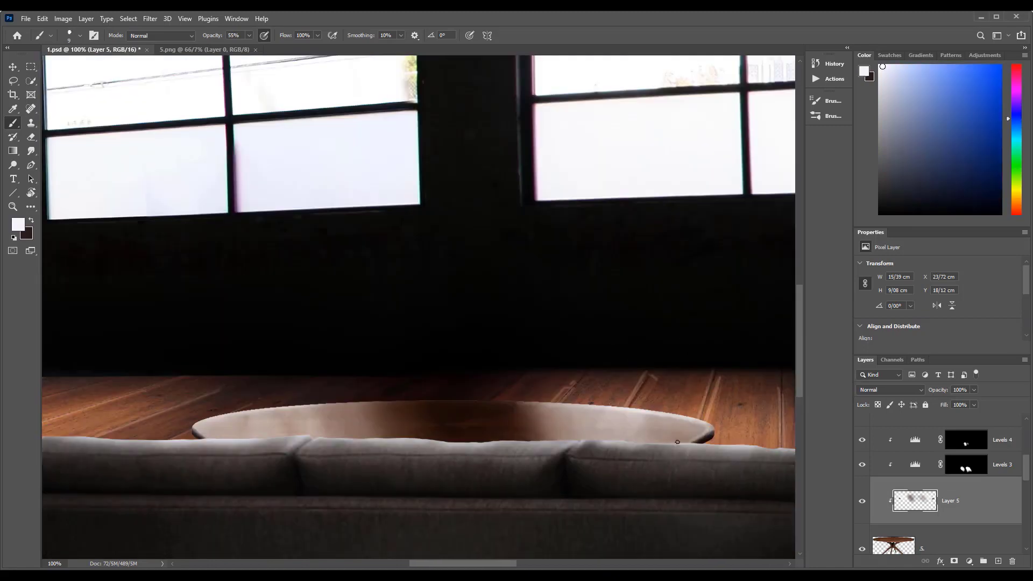
{"action": "left_click", "coordinate": [715, 427], "text": "alt"}
{"action": "left_click", "coordinate": [699, 428], "text": "alt"}
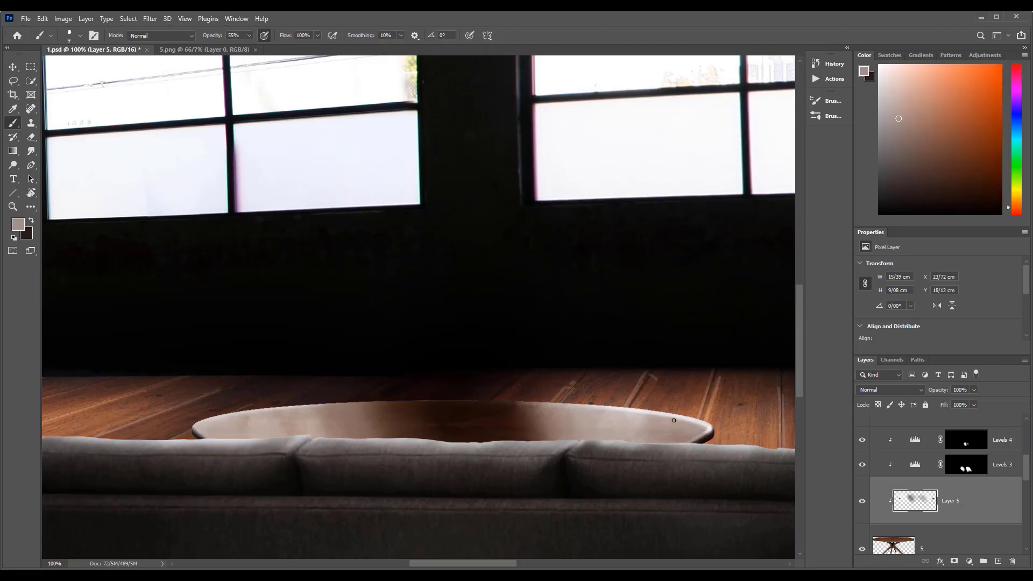
{"action": "left_click", "coordinate": [301, 183], "text": "alt"}
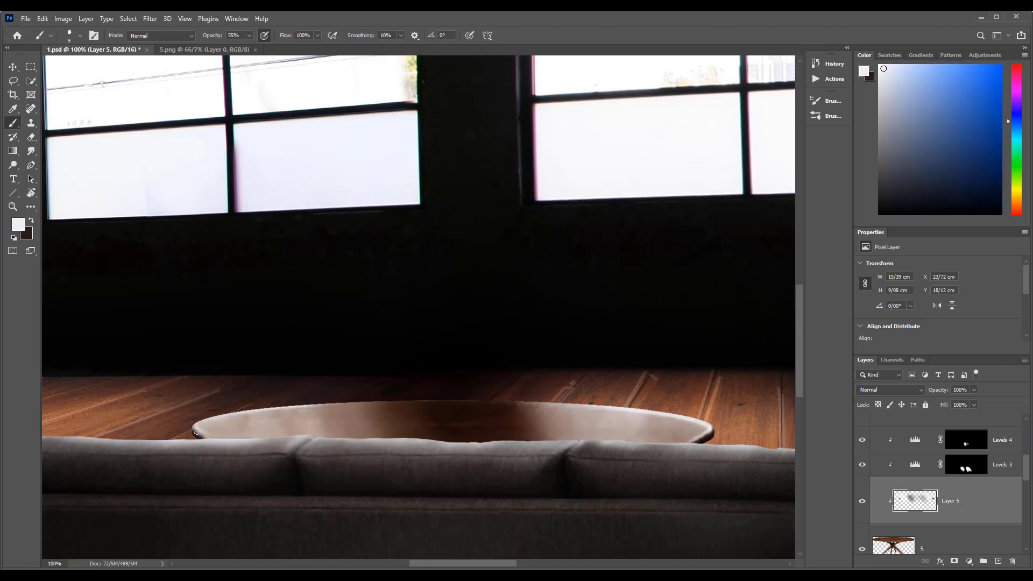
{"action": "key", "text": "z"}
{"action": "left_click", "coordinate": [488, 423], "text": "alt"}
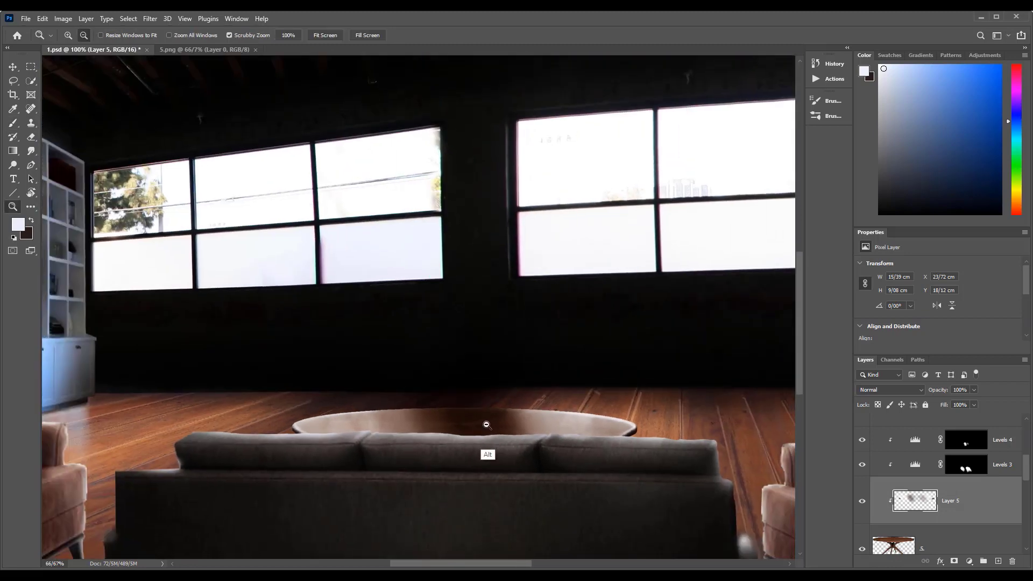
{"action": "left_click", "coordinate": [488, 432], "text": "alt"}
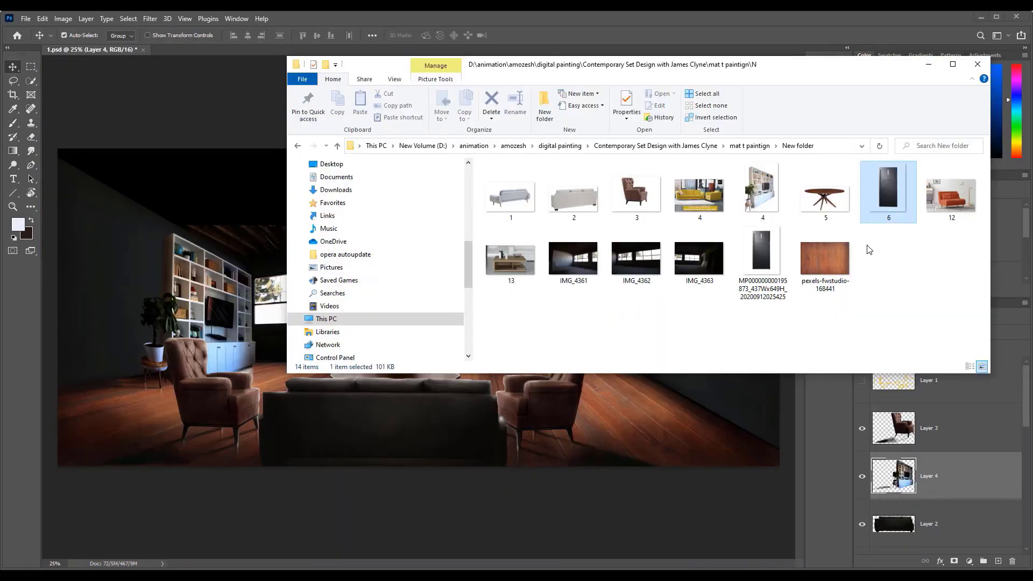
- Place image 6, the dark refrigerator, into the composition, then scale and position it in front of the room's right wall
{"action": "left_click_drag", "start_coordinate": [878, 189], "coordinate": [714, 421]}
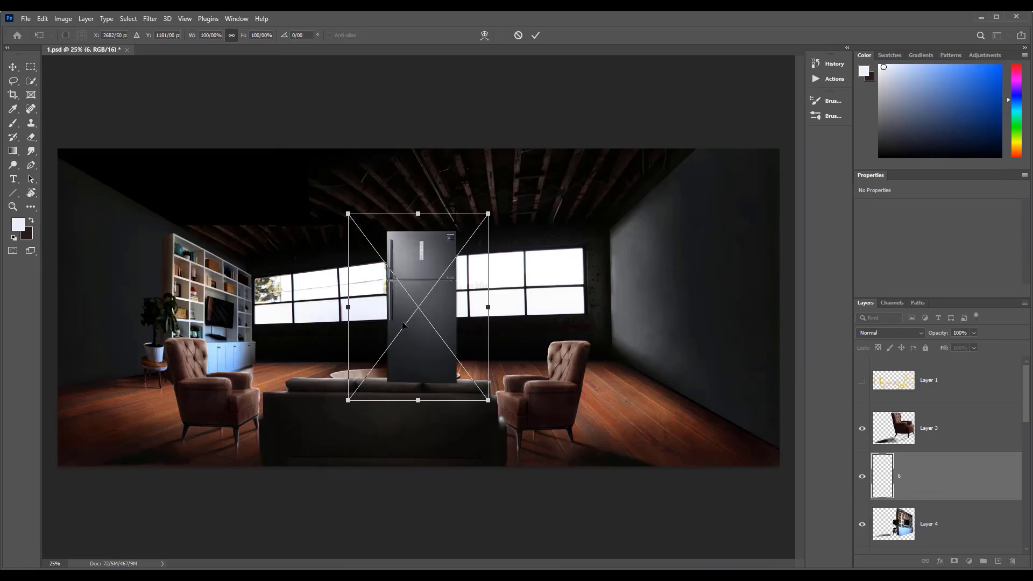
{"action": "mouse_move", "coordinate": [439, 274]}
{"action": "left_mouse_down"}
{"action": "mouse_move", "coordinate": [705, 302]}
{"action": "mouse_move", "coordinate": [705, 276]}
{"action": "left_mouse_up"}
{"action": "left_click_drag", "start_coordinate": [613, 217], "coordinate": [579, 168]}
{"action": "left_click_drag", "start_coordinate": [579, 403], "coordinate": [556, 432]}
{"action": "key", "text": "Return"}
{"action": "left_click_drag", "start_coordinate": [666, 360], "coordinate": [654, 363]}
- Show the sketch layer as a guide, distort the refrigerator front into the right wall's perspective, and hide the sketch again
{"action": "left_click", "coordinate": [862, 380]}
{"action": "key", "text": "ctrl+t"}
{"action": "left_click_drag", "start_coordinate": [547, 175], "coordinate": [596, 223]}
{"action": "left_click_drag", "start_coordinate": [742, 175], "coordinate": [640, 214]}
{"action": "left_click_drag", "start_coordinate": [743, 438], "coordinate": [636, 417]}
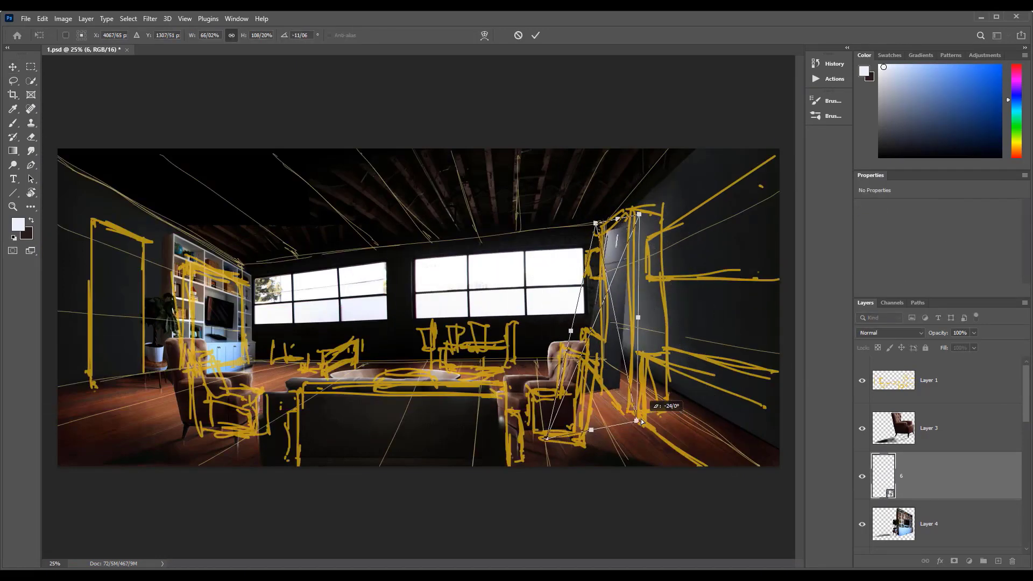
{"action": "left_click_drag", "start_coordinate": [547, 438], "coordinate": [619, 422]}
{"action": "left_click_drag", "start_coordinate": [617, 219], "coordinate": [641, 170]}
{"action": "left_click_drag", "start_coordinate": [603, 405], "coordinate": [599, 399]}
{"action": "left_click_drag", "start_coordinate": [642, 440], "coordinate": [646, 449]}
{"action": "key", "text": "Return"}
{"action": "left_click", "coordinate": [862, 381]}
{"action": "key", "text": "ctrl+t"}
- Place a second copy of refrigerator image 6 and enlarge it near the middle of the room as source for the side panel
{"action": "mouse_move", "coordinate": [783, 575]}
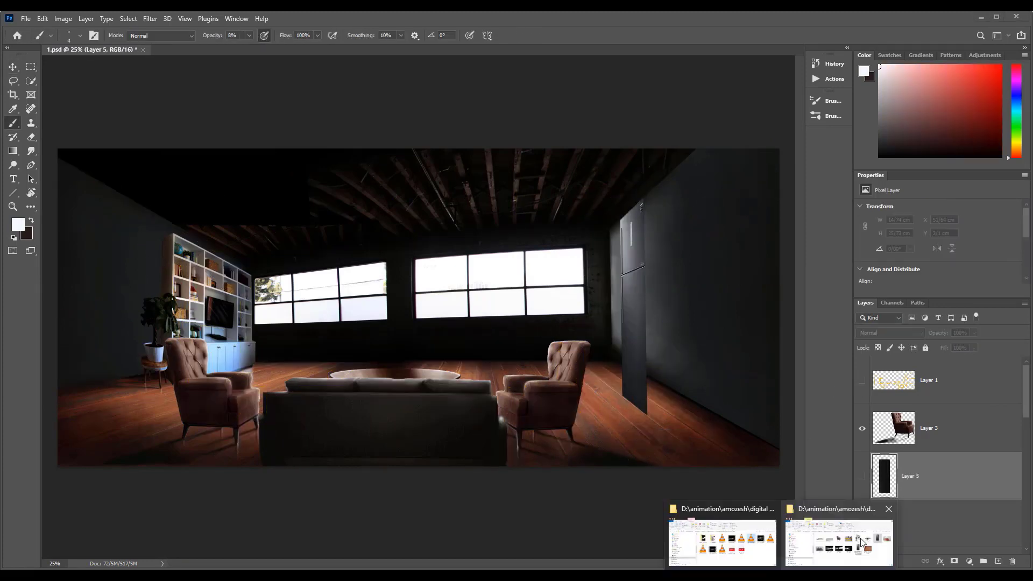
{"action": "left_click", "coordinate": [843, 541]}
{"action": "left_click_drag", "start_coordinate": [891, 194], "coordinate": [631, 427]}
{"action": "left_click_drag", "start_coordinate": [472, 302], "coordinate": [588, 271]}
{"action": "left_click_drag", "start_coordinate": [604, 182], "coordinate": [683, 77]}
{"action": "left_click_drag", "start_coordinate": [464, 369], "coordinate": [424, 424]}
{"action": "left_click_drag", "start_coordinate": [566, 304], "coordinate": [526, 308]}
{"action": "key", "text": "Return"}
{"action": "key", "text": "Return"}
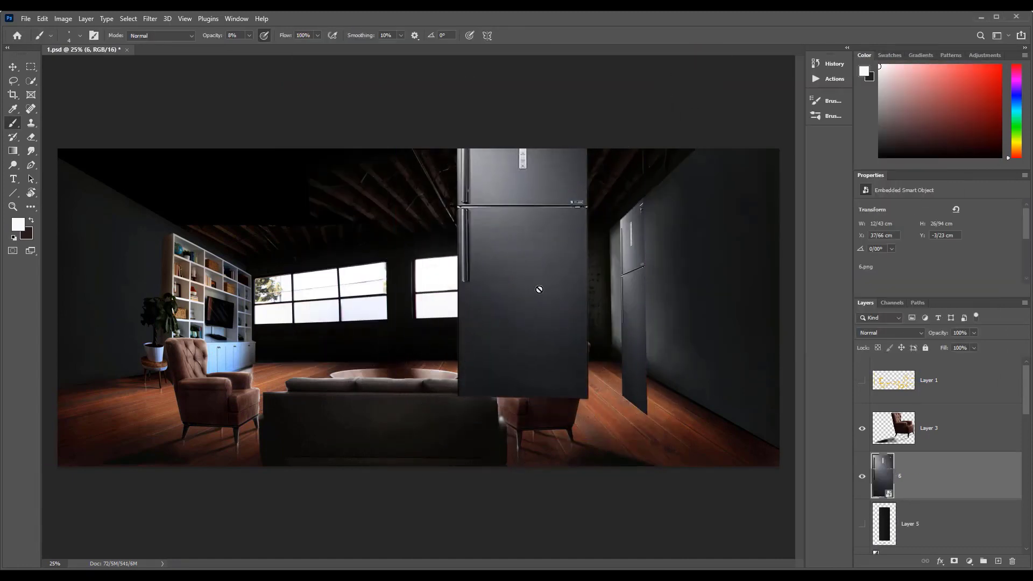
- Rasterize the second refrigerator and delete everything outside a rectangle of its plain lower door
{"action": "left_click", "coordinate": [164, 194]}
{"action": "left_click", "coordinate": [492, 230]}
{"action": "key", "text": "m"}
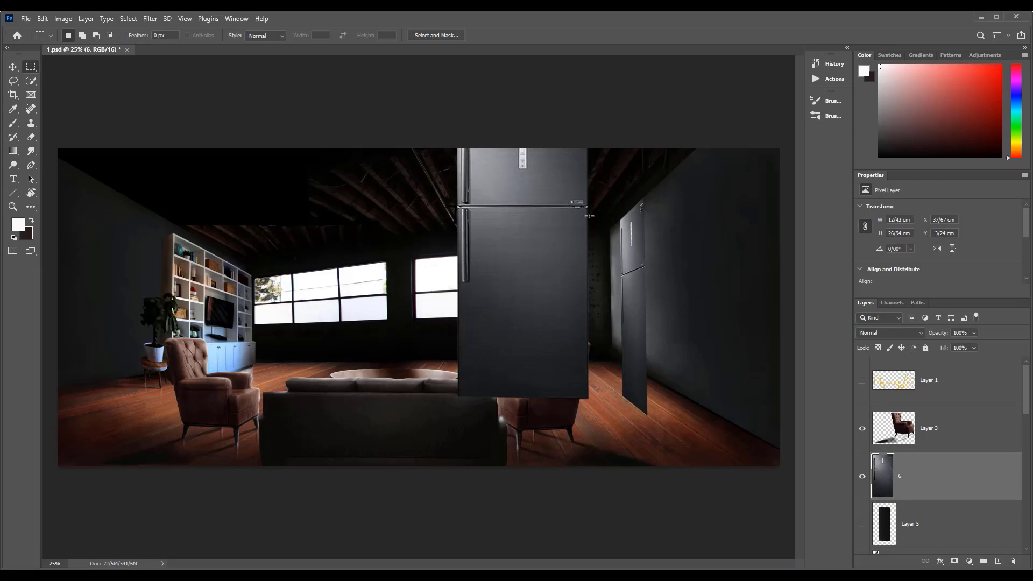
{"action": "left_click_drag", "start_coordinate": [529, 251], "coordinate": [472, 412]}
{"action": "left_click", "coordinate": [473, 411]}
{"action": "left_click", "coordinate": [128, 18]}
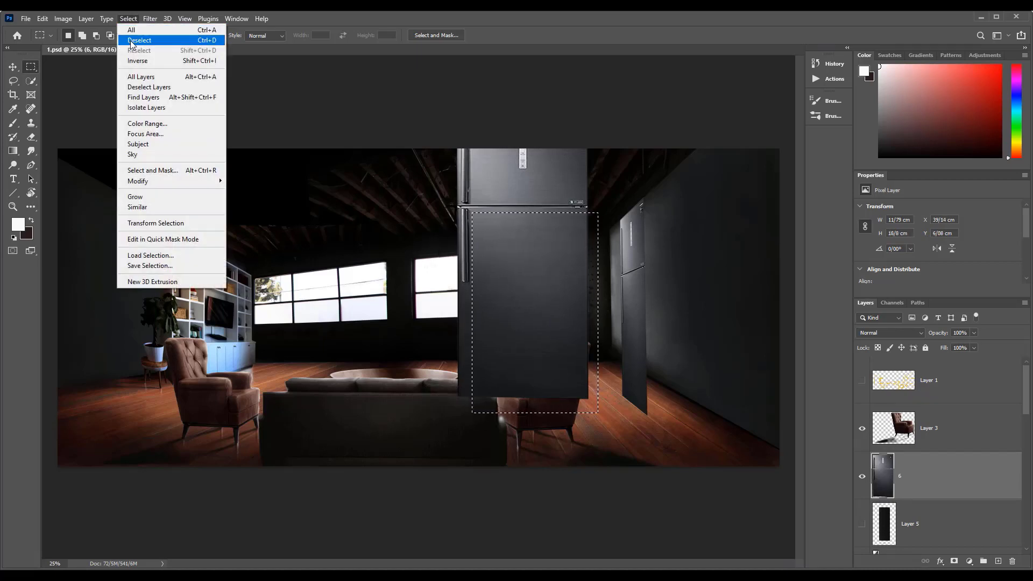
{"action": "left_click", "coordinate": [138, 63]}
{"action": "key", "text": "Delete"}
{"action": "left_click", "coordinate": [511, 283]}
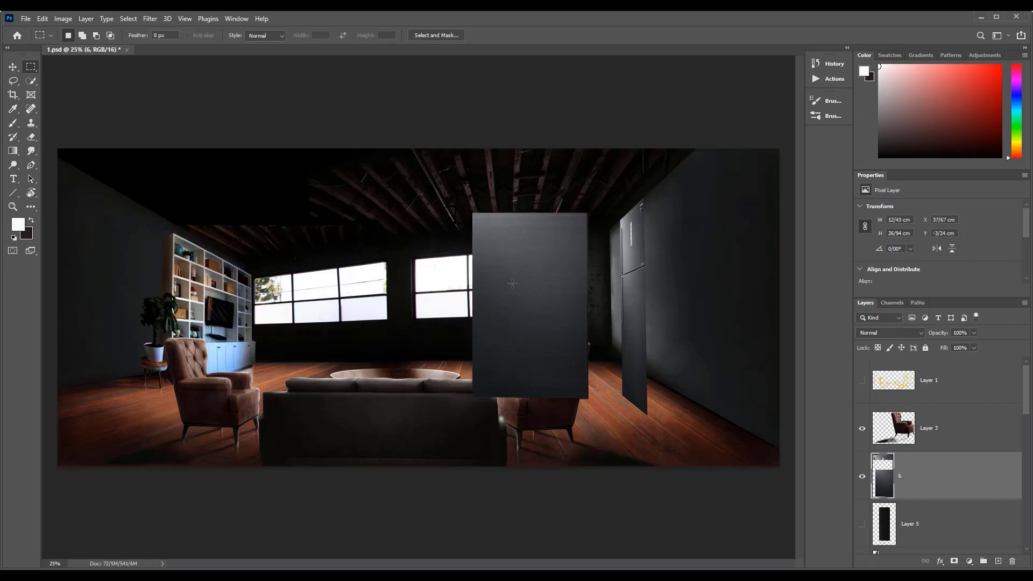
- Erase the leftover pixels above the plain door panel and move the panel against the refrigerator front's near edge
{"action": "left_click", "coordinate": [13, 68]}
{"action": "mouse_move", "coordinate": [508, 273]}
{"action": "left_mouse_down"}
{"action": "mouse_move", "coordinate": [543, 362]}
{"action": "mouse_move", "coordinate": [534, 321]}
{"action": "left_mouse_up"}
{"action": "left_click", "coordinate": [31, 137]}
{"action": "left_click_drag", "start_coordinate": [476, 188], "coordinate": [595, 188]}
{"action": "left_click", "coordinate": [13, 67]}
{"action": "left_click_drag", "start_coordinate": [558, 371], "coordinate": [718, 330]}
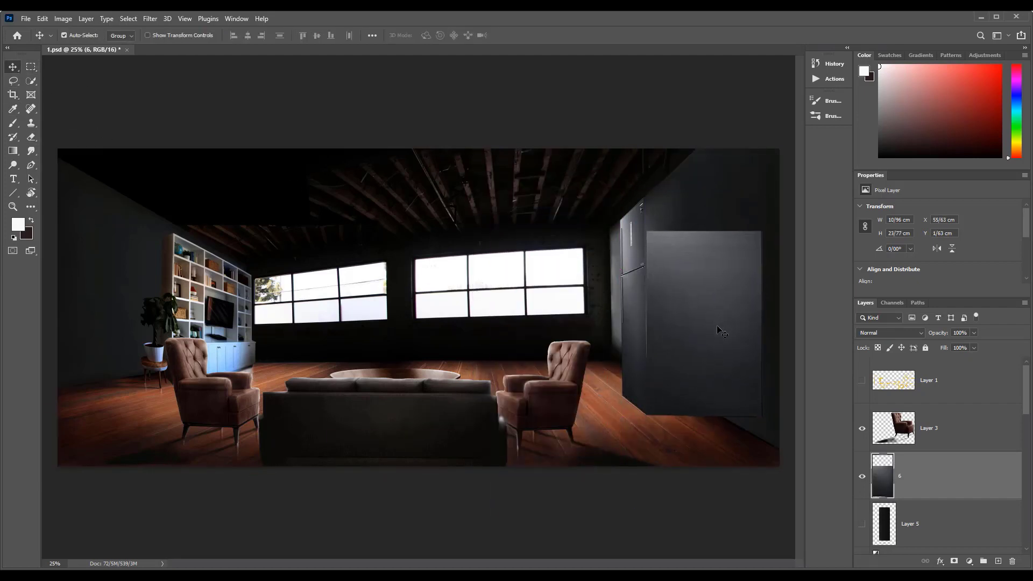
- Scale the side panel so its near vertical edge matches the full height of the refrigerator front
{"action": "key", "text": "ctrl+t"}
{"action": "left_click_drag", "start_coordinate": [704, 164], "coordinate": [703, 122]}
{"action": "scroll", "coordinate": [690, 267], "scroll_direction": "up", "scroll_amount": 1}
{"action": "left_click_drag", "start_coordinate": [638, 463], "coordinate": [562, 353]}
{"action": "left_click_drag", "start_coordinate": [557, 354], "coordinate": [558, 358]}
{"action": "left_click_drag", "start_coordinate": [691, 253], "coordinate": [568, 348]}
{"action": "key", "text": "Return"}
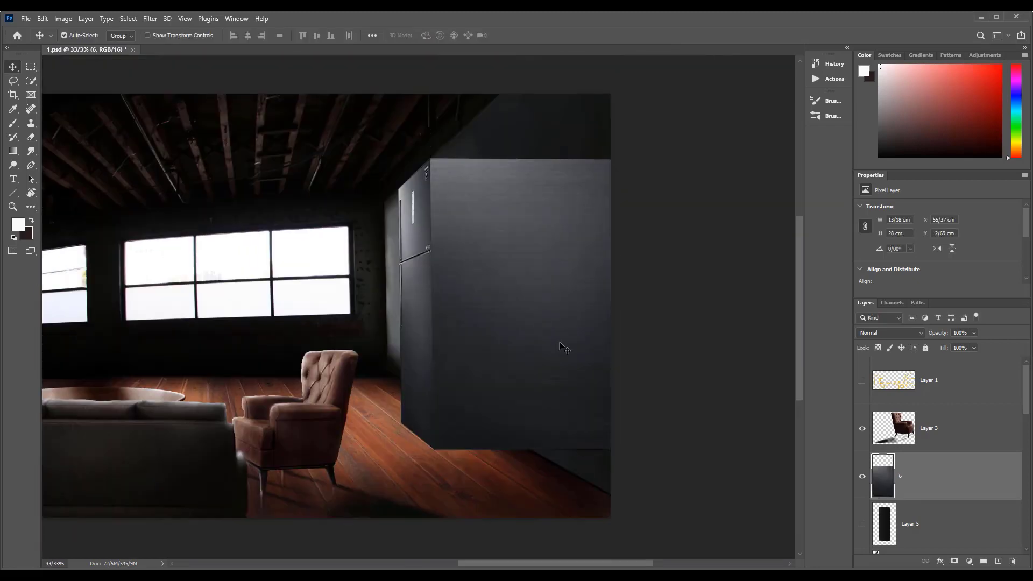
- Erase the excess width of the side panel on the side away from the refrigerator front
{"action": "key", "text": "e"}
{"action": "mouse_move", "coordinate": [605, 162]}
{"action": "left_mouse_down"}
{"action": "mouse_move", "coordinate": [618, 268]}
{"action": "mouse_move", "coordinate": [597, 476]}
{"action": "left_mouse_up"}
{"action": "key", "text": "v"}
{"action": "key", "text": "ctrl+t"}
{"action": "key", "text": "Escape"}
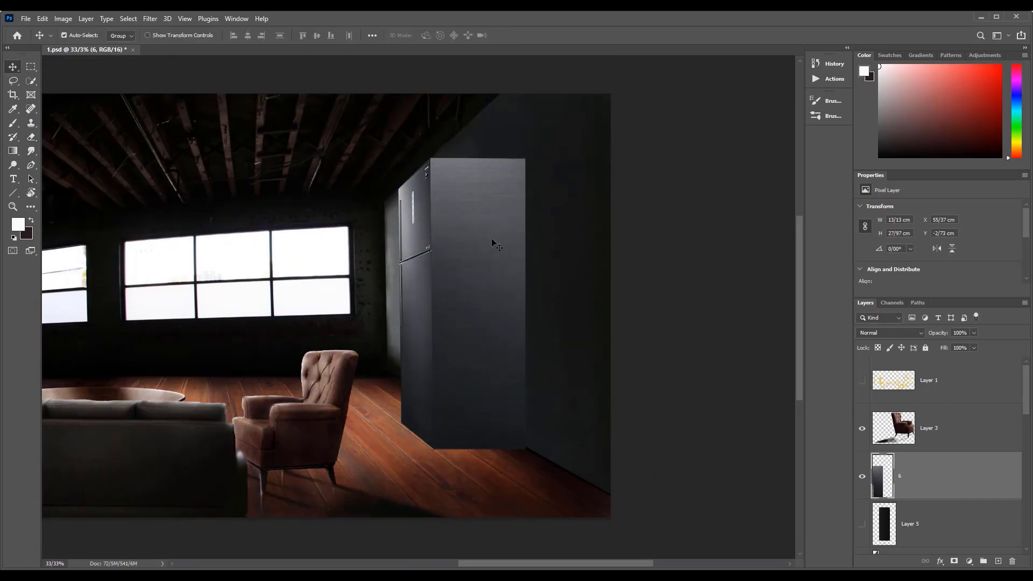
- Distort the side panel so its upper and lower edges converge away from the refrigerator front
{"action": "scroll", "coordinate": [493, 243], "scroll_direction": "up", "scroll_amount": 1}
{"action": "key", "text": "ctrl+t"}
{"action": "left_click_drag", "start_coordinate": [614, 90], "coordinate": [609, 107]}
{"action": "left_click_drag", "start_coordinate": [614, 483], "coordinate": [599, 477]}
{"action": "left_click_drag", "start_coordinate": [608, 106], "coordinate": [606, 113]}
{"action": "left_click_drag", "start_coordinate": [430, 90], "coordinate": [430, 87]}
{"action": "left_click_drag", "start_coordinate": [606, 113], "coordinate": [593, 118]}
{"action": "left_click_drag", "start_coordinate": [430, 88], "coordinate": [430, 93]}
{"action": "key", "text": "Return"}
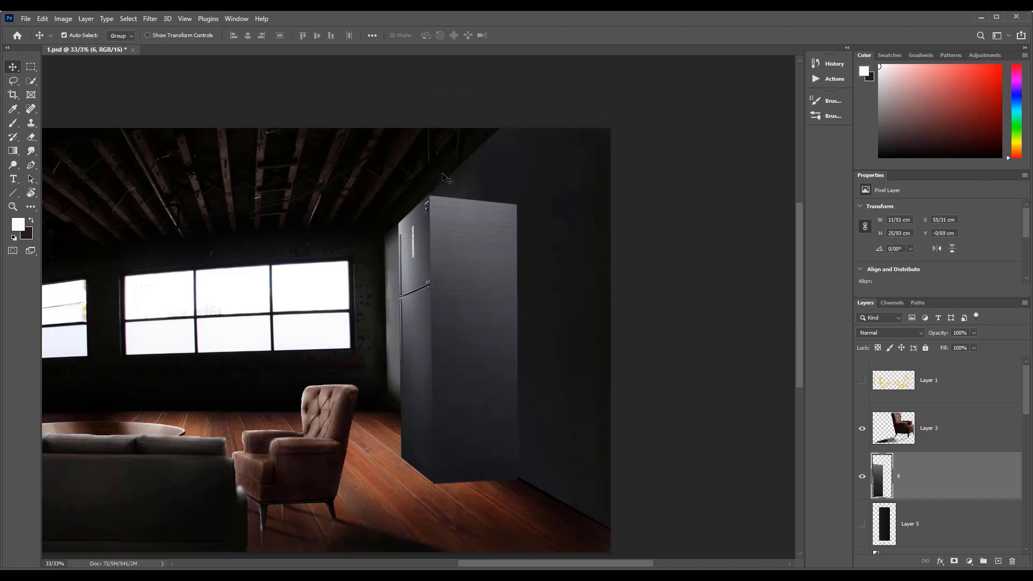
- Warp the side panel's upper and lower edges to refine its fit with the refrigerator front
{"action": "key", "text": "z"}
{"action": "left_click", "coordinate": [515, 355], "text": "alt"}
{"action": "left_click", "coordinate": [708, 275]}
{"action": "key", "text": "ctrl+t"}
{"action": "right_click", "coordinate": [669, 296]}
{"action": "left_click", "coordinate": [695, 375]}
{"action": "left_click_drag", "start_coordinate": [785, 97], "coordinate": [729, 112]}
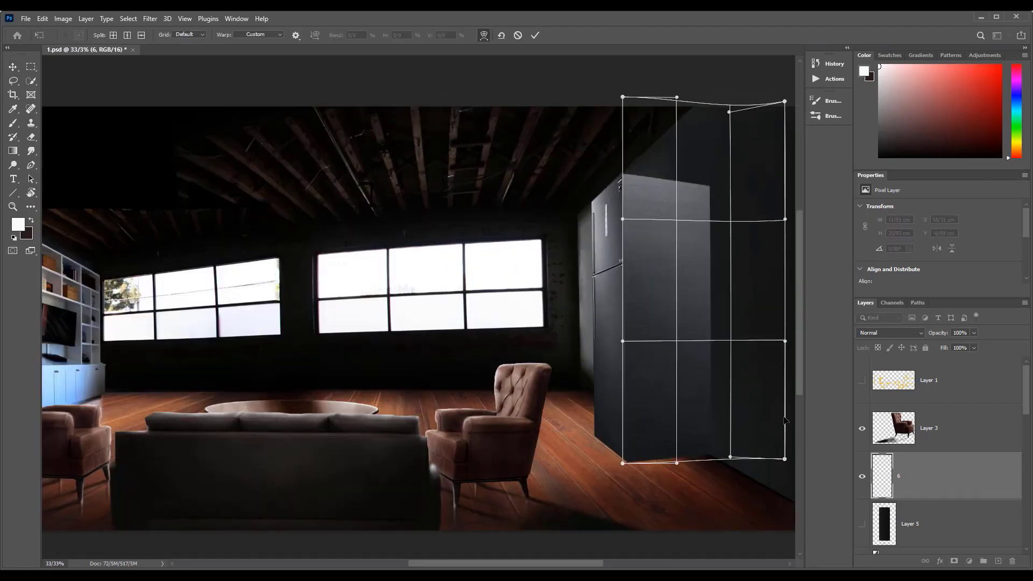
{"action": "left_click_drag", "start_coordinate": [785, 462], "coordinate": [778, 461]}
{"action": "left_click_drag", "start_coordinate": [725, 461], "coordinate": [694, 466]}
{"action": "key", "text": "Return"}
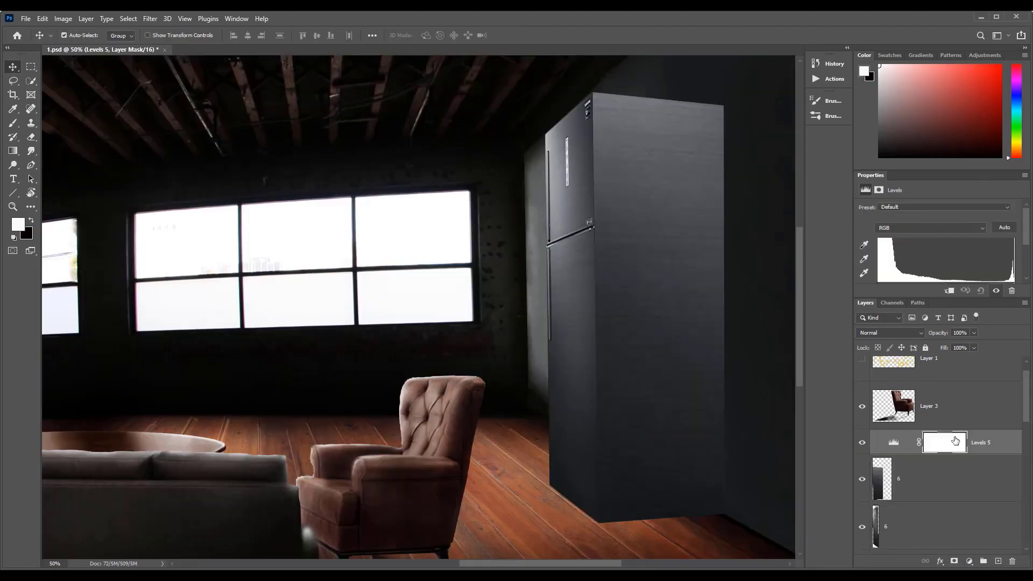
- Clip the Levels 5 adjustment to the refrigerator's side panel and darken its midtones to 0.26
{"action": "key", "text": "ctrl+0"}
{"action": "left_click", "coordinate": [894, 442]}
{"action": "left_click", "coordinate": [949, 291]}
{"action": "left_click_drag", "start_coordinate": [1026, 232], "coordinate": [1026, 244]}
{"action": "left_click_drag", "start_coordinate": [946, 259], "coordinate": [992, 266]}
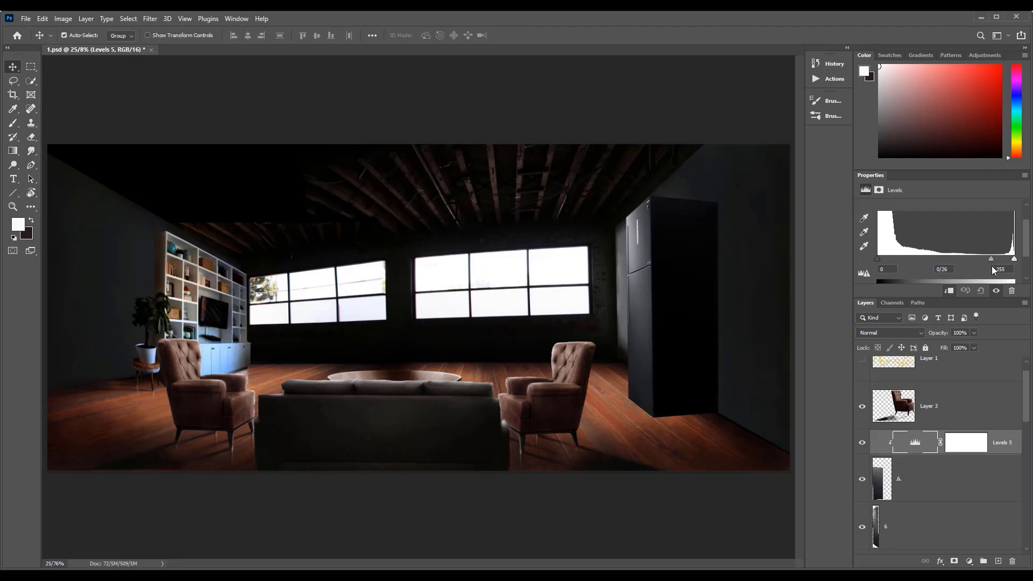
- Invert the Levels mask and paint the darkening onto the side panel with a 500 px soft brush at 30% opacity
{"action": "left_click", "coordinate": [957, 443]}
{"action": "key", "text": "ctrl+i"}
{"action": "key", "text": "b"}
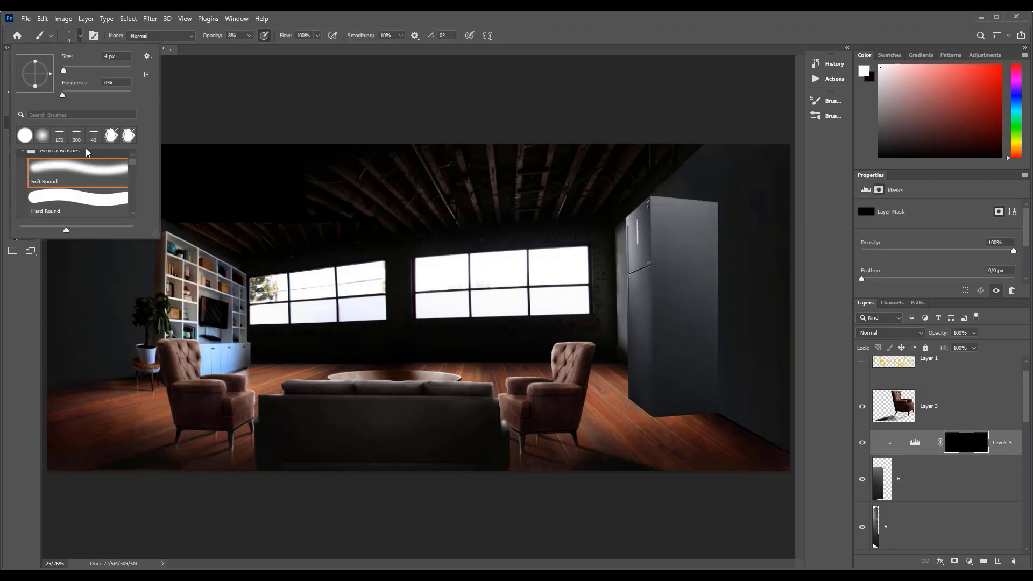
{"action": "key", "text": "3"}
{"action": "mouse_move", "coordinate": [714, 221]}
{"action": "left_mouse_down"}
{"action": "mouse_move", "coordinate": [722, 369]}
{"action": "mouse_move", "coordinate": [721, 215]}
{"action": "mouse_move", "coordinate": [696, 210]}
{"action": "left_mouse_up"}
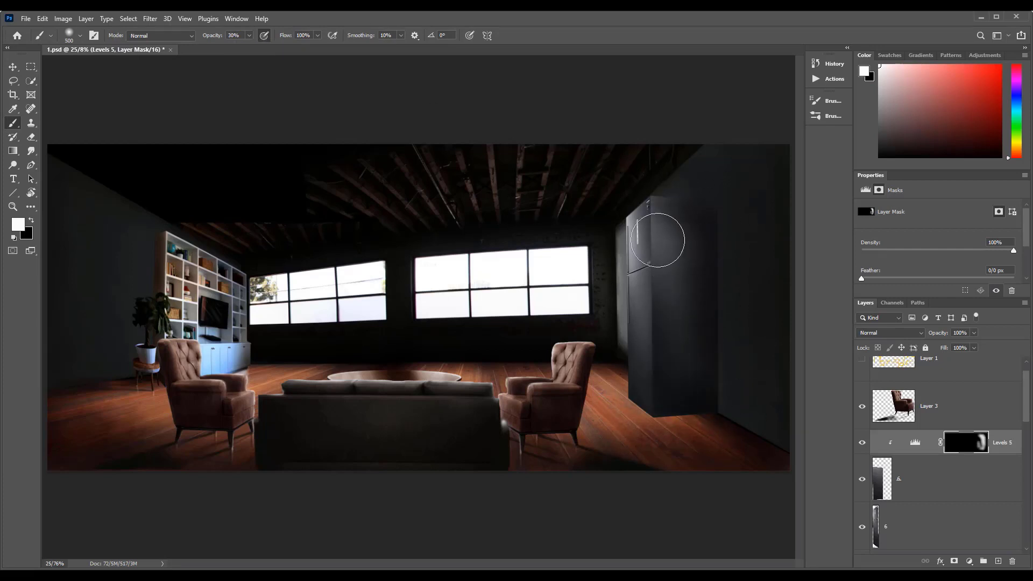
{"action": "left_click_drag", "start_coordinate": [658, 240], "coordinate": [653, 272]}
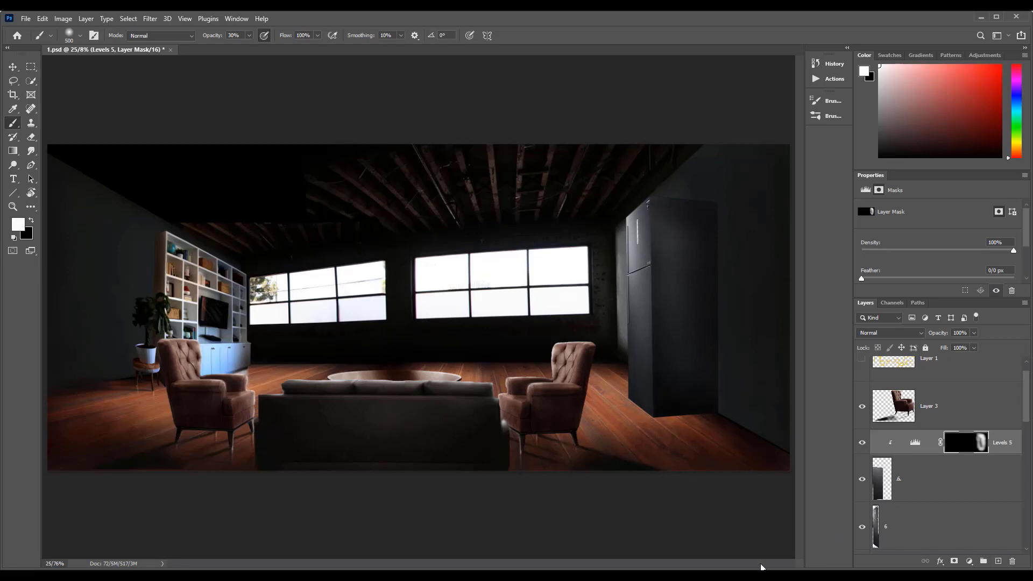
- Merge the refrigerator layers with their Levels adjustment and add a new empty layer above the result
{"action": "scroll", "coordinate": [1024, 429], "scroll_direction": "down", "scroll_amount": 1}
{"action": "key", "text": "v"}
{"action": "left_click", "coordinate": [1017, 459], "text": "shift"}
{"action": "key", "text": "ctrl+e"}
{"action": "key", "text": "ctrl+alt+shift+n"}
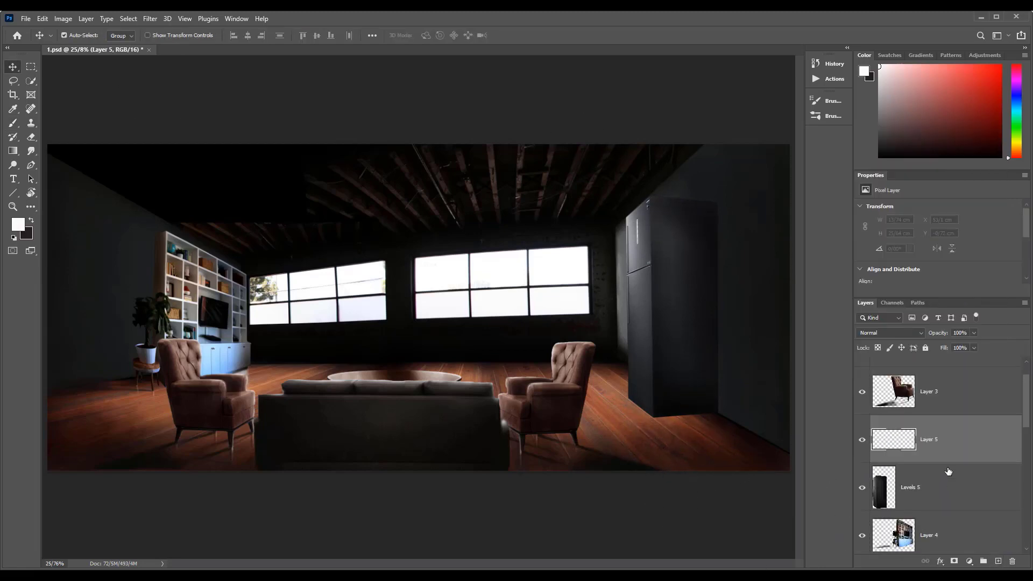
- Outline a long low counter shape along the right wall's base with the Polygonal Lasso
{"action": "right_click", "coordinate": [13, 81]}
{"action": "left_click", "coordinate": [78, 92]}
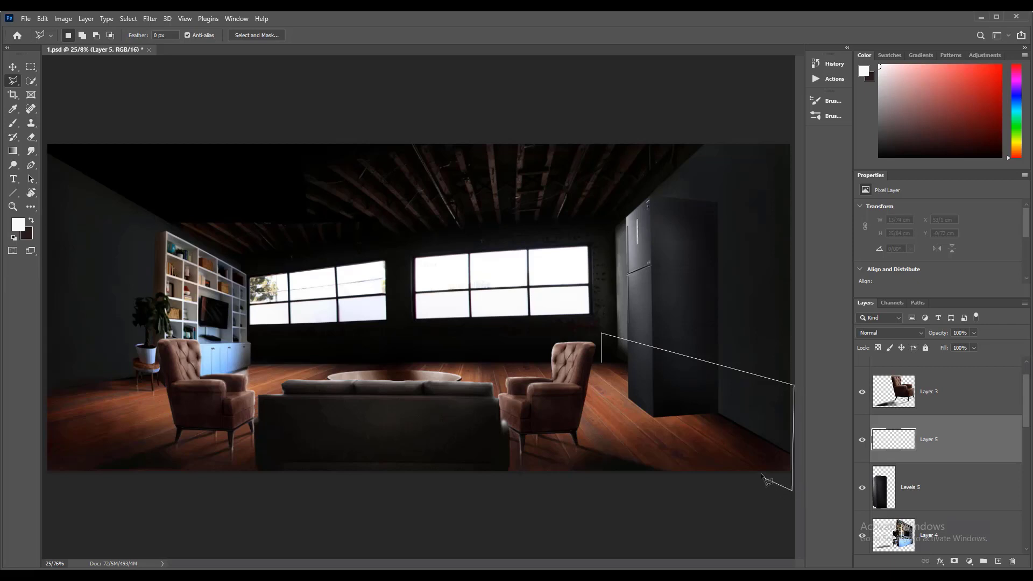
{"action": "left_click", "coordinate": [602, 364]}
- Fill the counter selection with tones sampled from the wall and refrigerator, using a 500 px textured brush
{"action": "key", "text": "b"}
{"action": "left_click", "coordinate": [833, 116]}
{"action": "left_click", "coordinate": [833, 116]}
{"action": "left_click", "coordinate": [642, 320], "text": "alt"}
{"action": "mouse_move", "coordinate": [613, 344]}
{"action": "left_mouse_down"}
{"action": "mouse_move", "coordinate": [693, 366]}
{"action": "mouse_move", "coordinate": [737, 452]}
{"action": "left_mouse_up"}
{"action": "left_click", "coordinate": [618, 342], "text": "alt"}
{"action": "left_click_drag", "start_coordinate": [699, 388], "coordinate": [745, 444]}
{"action": "left_click", "coordinate": [612, 341], "text": "alt"}
- Set the brush opacity to 64% and paint sampled grey tones over the middle and near end of the counter
{"action": "left_click", "coordinate": [265, 35]}
{"action": "left_click", "coordinate": [249, 36]}
{"action": "left_click_drag", "start_coordinate": [252, 48], "coordinate": [233, 47]}
{"action": "left_click", "coordinate": [648, 347], "text": "alt"}
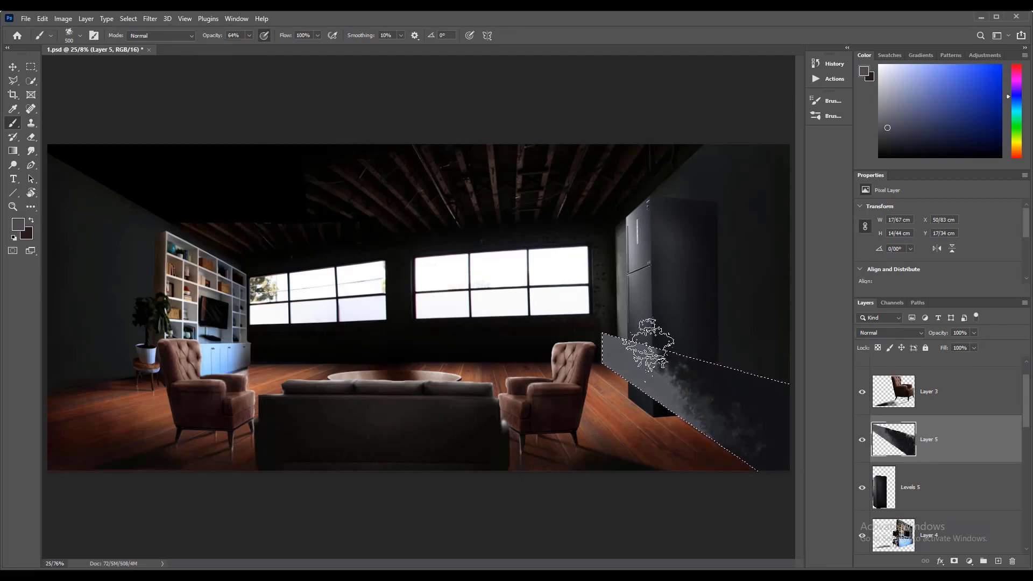
{"action": "left_click_drag", "start_coordinate": [649, 347], "coordinate": [739, 389]}
{"action": "left_click", "coordinate": [747, 357], "text": "alt"}
{"action": "left_click_drag", "start_coordinate": [766, 444], "coordinate": [753, 386]}
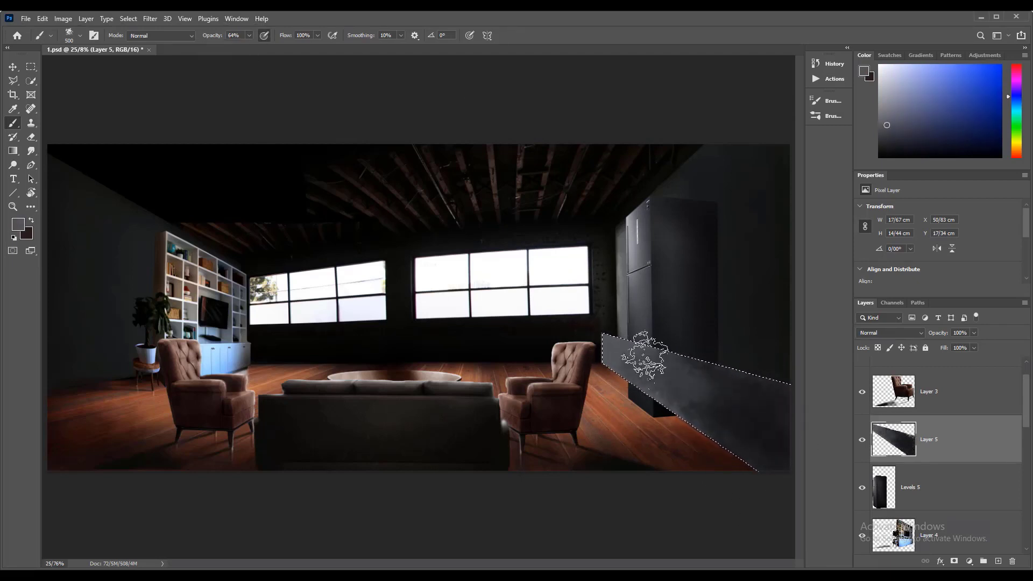
- Paint lighter grey on the counter's far end and blend sampled darker tones into its near end
{"action": "left_click_drag", "start_coordinate": [646, 356], "coordinate": [624, 350]}
{"action": "left_click", "coordinate": [738, 400], "text": "alt"}
{"action": "mouse_move", "coordinate": [738, 401]}
{"action": "left_mouse_down"}
{"action": "mouse_move", "coordinate": [633, 358]}
{"action": "mouse_move", "coordinate": [734, 390]}
{"action": "left_mouse_up"}
{"action": "left_click", "coordinate": [613, 344], "text": "alt"}
{"action": "left_click", "coordinate": [721, 390], "text": "alt"}
{"action": "left_click_drag", "start_coordinate": [764, 442], "coordinate": [746, 399]}
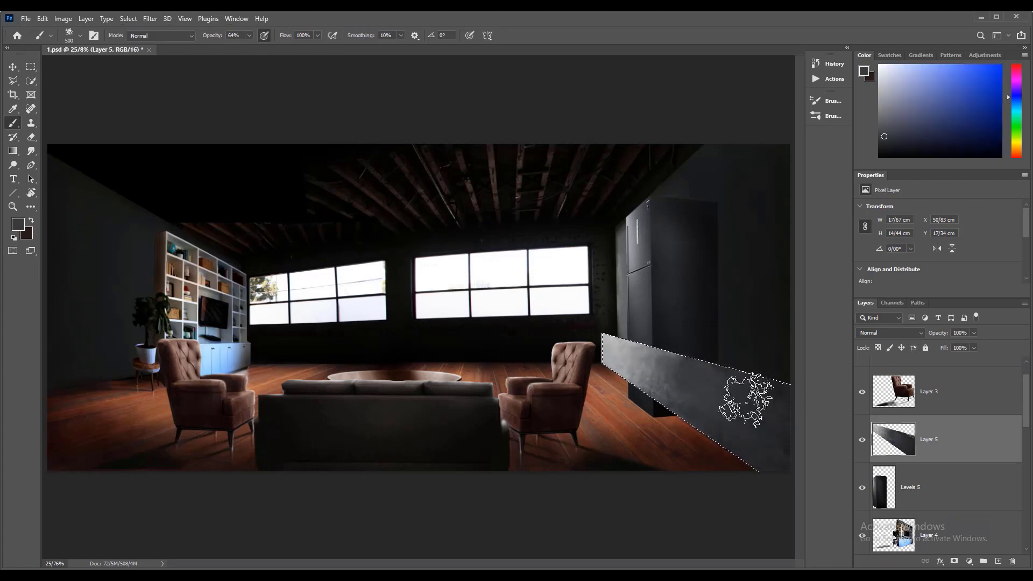
{"action": "left_click_drag", "start_coordinate": [805, 414], "coordinate": [812, 414]}
- Blend the counter's light-to-dark gradient with grey tones sampled along its length
{"action": "left_click", "coordinate": [653, 358], "text": "alt"}
{"action": "left_click_drag", "start_coordinate": [654, 358], "coordinate": [700, 382]}
{"action": "left_click", "coordinate": [614, 343], "text": "alt"}
{"action": "mouse_move", "coordinate": [605, 356]}
{"action": "left_mouse_down"}
{"action": "mouse_move", "coordinate": [710, 375]}
{"action": "mouse_move", "coordinate": [775, 422]}
{"action": "left_mouse_up"}
{"action": "left_click", "coordinate": [781, 417], "text": "alt"}
{"action": "left_click", "coordinate": [654, 353], "text": "alt"}
{"action": "mouse_move", "coordinate": [654, 352]}
{"action": "left_mouse_down"}
{"action": "mouse_move", "coordinate": [770, 444]}
{"action": "mouse_move", "coordinate": [622, 358]}
{"action": "left_mouse_up"}
- Smooth the counter's near end and middle with sampled greys at reduced brush opacity, and clear the selection
{"action": "left_click", "coordinate": [775, 449], "text": "alt"}
{"action": "mouse_move", "coordinate": [775, 449]}
{"action": "left_mouse_down"}
{"action": "mouse_move", "coordinate": [800, 438]}
{"action": "mouse_move", "coordinate": [696, 355]}
{"action": "mouse_move", "coordinate": [733, 401]}
{"action": "mouse_move", "coordinate": [636, 342]}
{"action": "mouse_move", "coordinate": [687, 353]}
{"action": "mouse_move", "coordinate": [753, 398]}
{"action": "mouse_move", "coordinate": [768, 489]}
{"action": "left_mouse_up"}
{"action": "left_click", "coordinate": [790, 385], "text": "alt"}
{"action": "left_click", "coordinate": [673, 355], "text": "alt"}
{"action": "left_click", "coordinate": [673, 375], "text": "alt"}
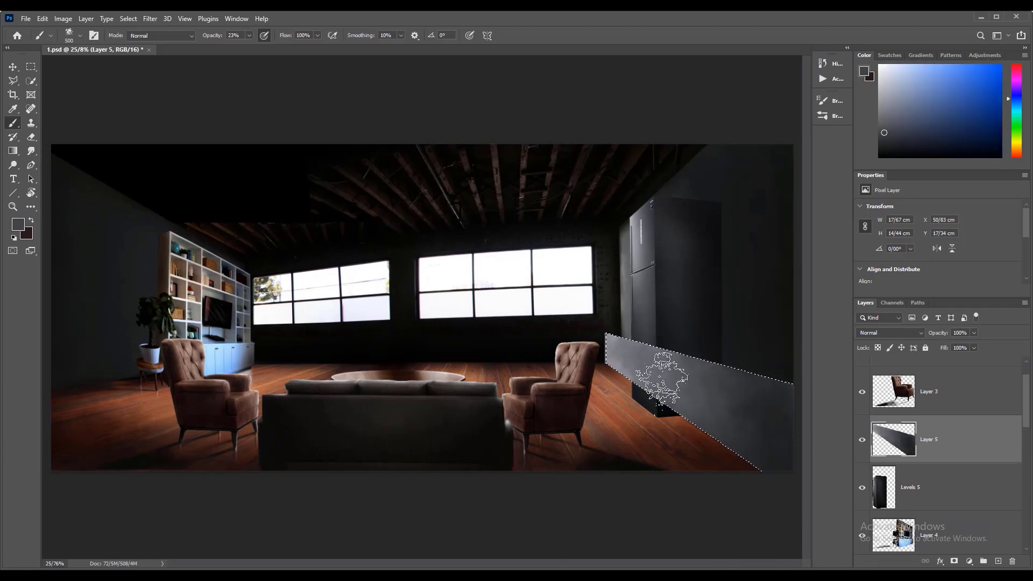
{"action": "key", "text": "ctrl+d"}
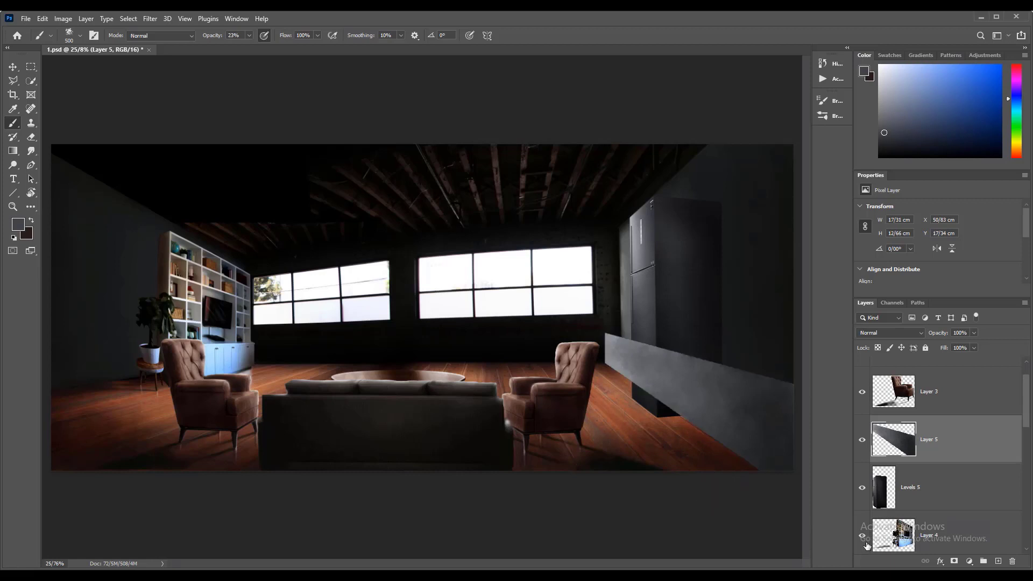
- Load the refrigerator's outline as a selection and subtract the outer part of its side panel with the Polygonal Lasso
{"action": "left_click", "coordinate": [883, 499], "text": "ctrl"}
{"action": "left_click", "coordinate": [13, 81]}
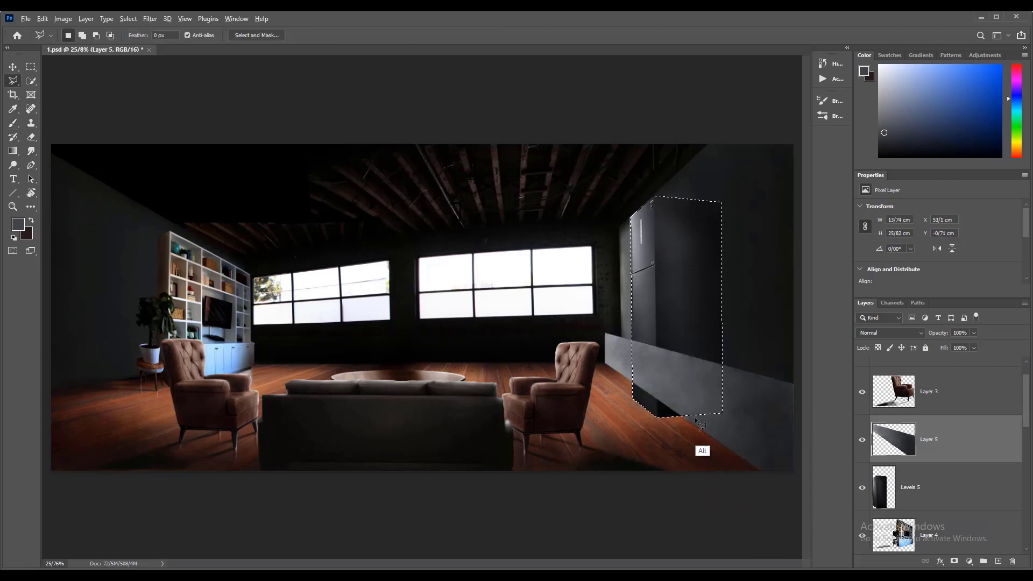
{"action": "left_click", "coordinate": [696, 420], "text": "alt"}
{"action": "left_click", "coordinate": [696, 173]}
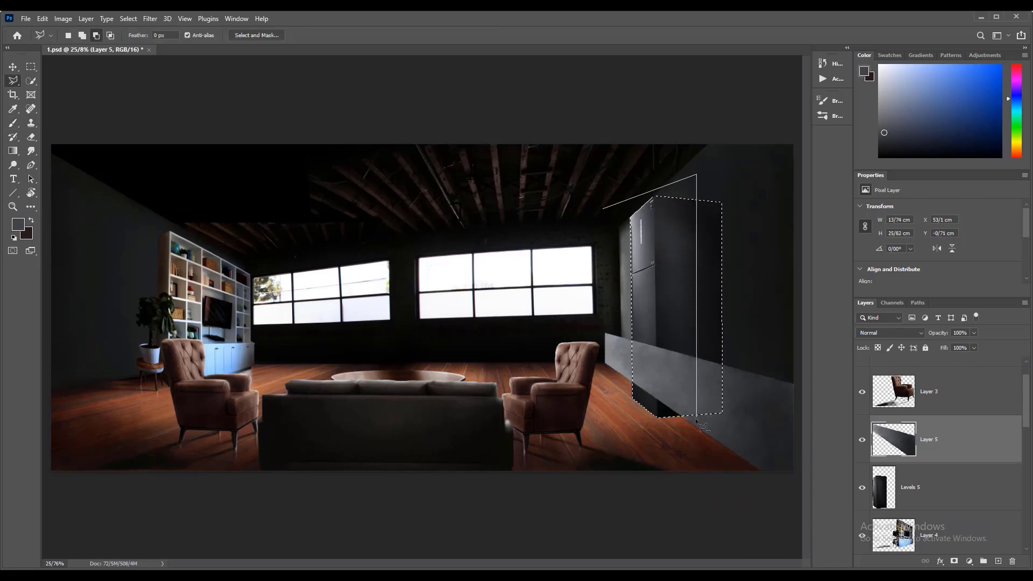
{"action": "left_click", "coordinate": [697, 419], "text": "alt"}
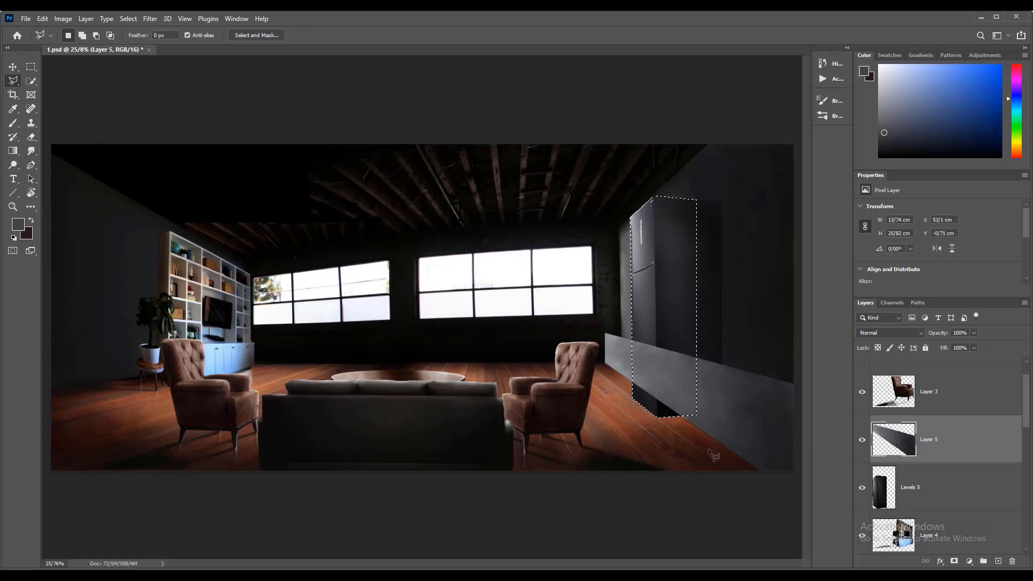
{"action": "left_click", "coordinate": [682, 419], "text": "alt"}
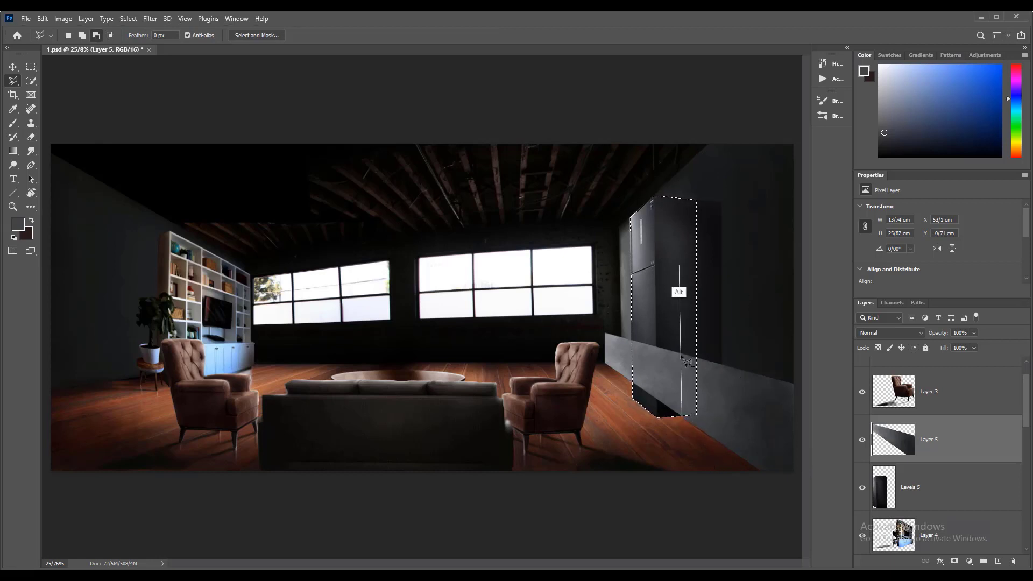
{"action": "left_click", "coordinate": [682, 179], "text": "alt+shift"}
{"action": "left_click", "coordinate": [713, 186]}
{"action": "left_click", "coordinate": [707, 438]}
{"action": "left_click", "coordinate": [682, 419]}
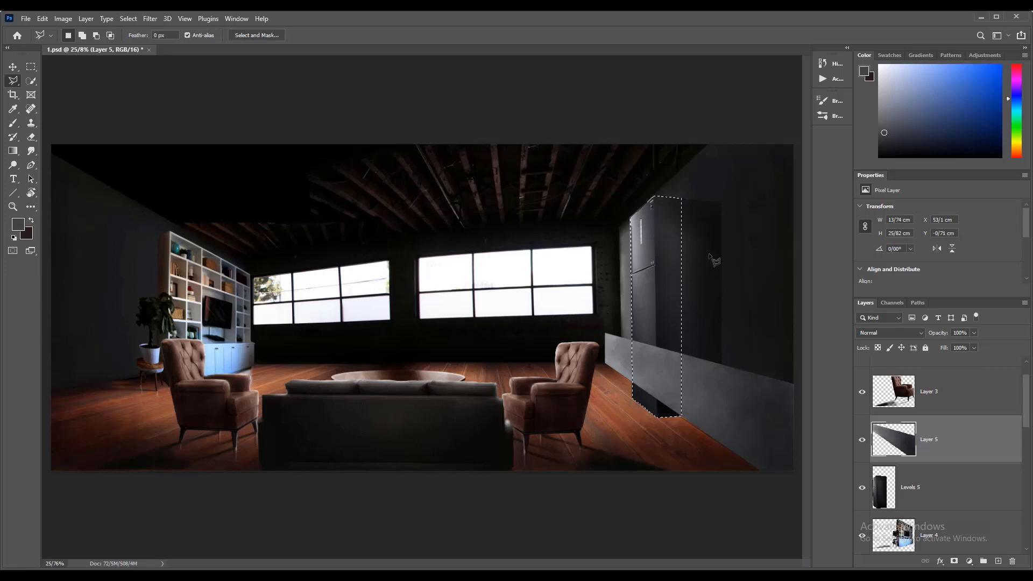
- Erase the part of the counter covering the refrigerator inside the selection with a 175 px eraser
{"action": "key", "text": "e"}
{"action": "key", "text": "bracketright"}
{"action": "key", "text": "bracketright"}
{"action": "left_click_drag", "start_coordinate": [672, 361], "coordinate": [671, 350]}
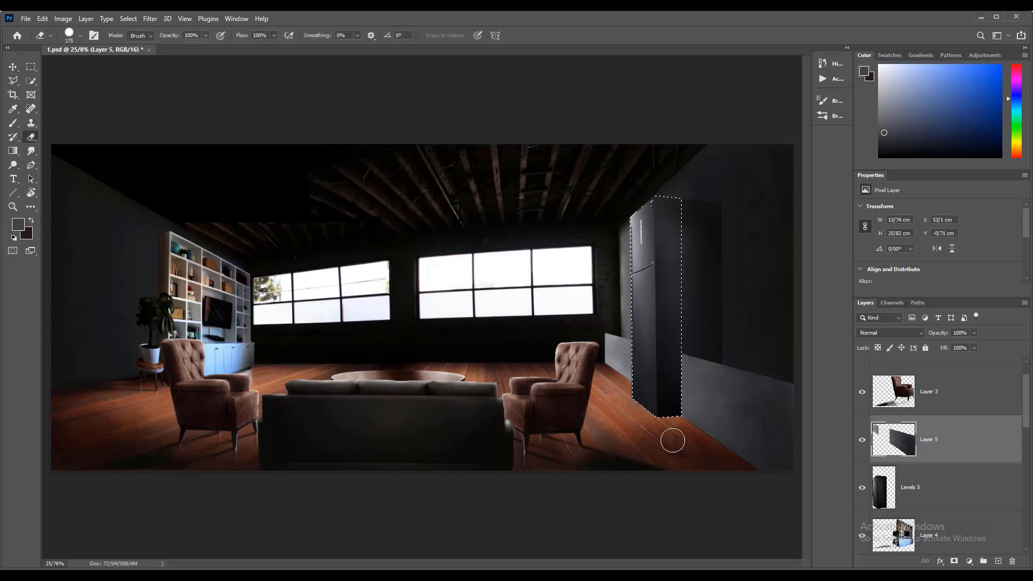
{"action": "key", "text": "v"}
- Load the counter's outline as a selection and paint a sampled dark tone beside the refrigerator
{"action": "left_click", "coordinate": [894, 442], "text": "ctrl"}
{"action": "key", "text": "b"}
{"action": "left_click", "coordinate": [694, 384], "text": "alt"}
{"action": "mouse_move", "coordinate": [680, 390]}
{"action": "left_mouse_down"}
{"action": "mouse_move", "coordinate": [685, 328]}
{"action": "mouse_move", "coordinate": [686, 409]}
{"action": "left_mouse_up"}
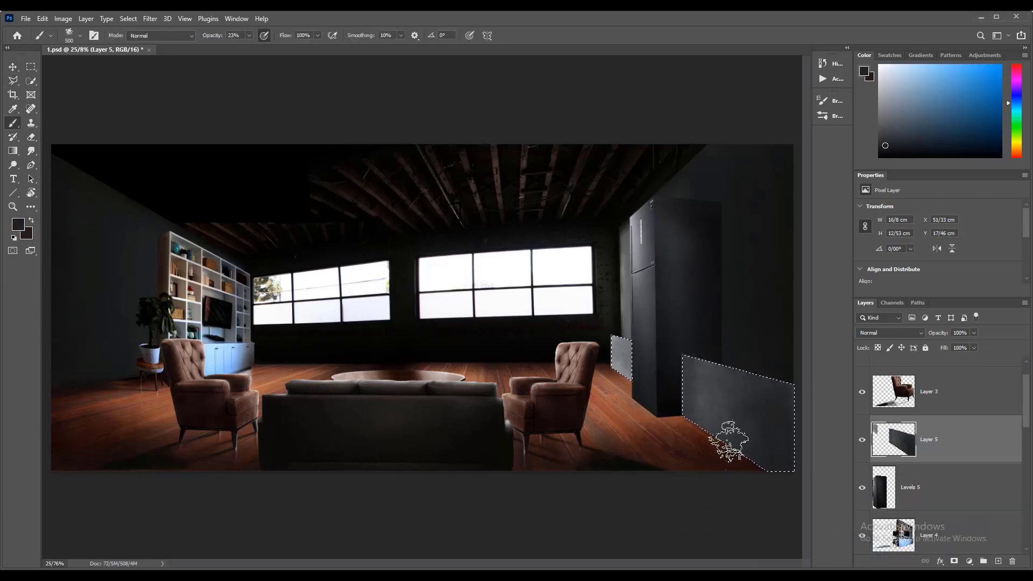
- Switch to a soft round 500 px brush and shade the counter beside the refrigerator with sampled dark tones
{"action": "left_click", "coordinate": [80, 36]}
{"action": "left_click", "coordinate": [81, 170]}
{"action": "mouse_move", "coordinate": [682, 346]}
{"action": "left_mouse_down"}
{"action": "mouse_move", "coordinate": [741, 408]}
{"action": "mouse_move", "coordinate": [740, 435]}
{"action": "left_mouse_up"}
{"action": "left_click", "coordinate": [721, 396], "text": "alt"}
{"action": "left_click", "coordinate": [784, 472], "text": "alt"}
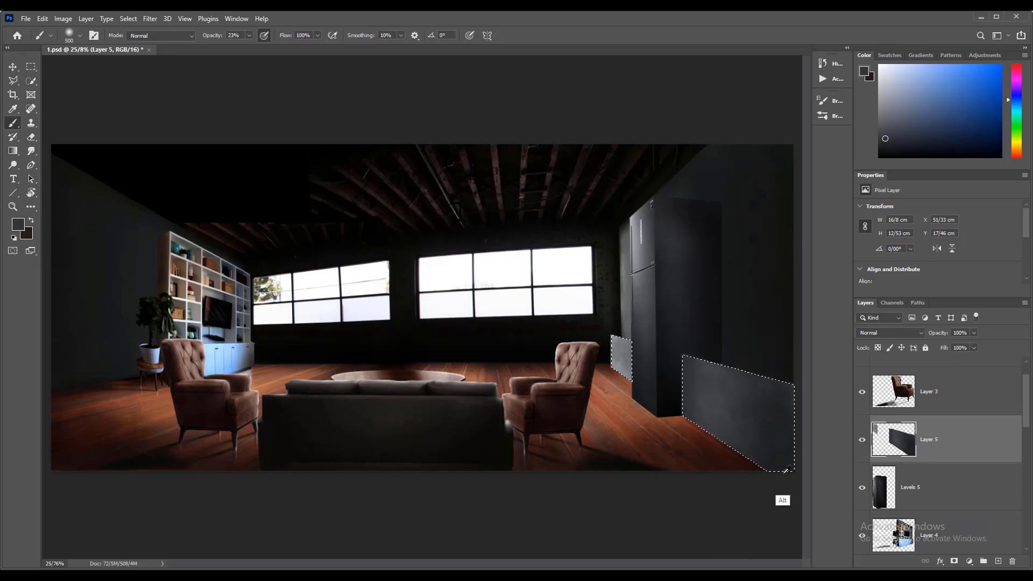
{"action": "left_click", "coordinate": [785, 470], "text": "alt"}
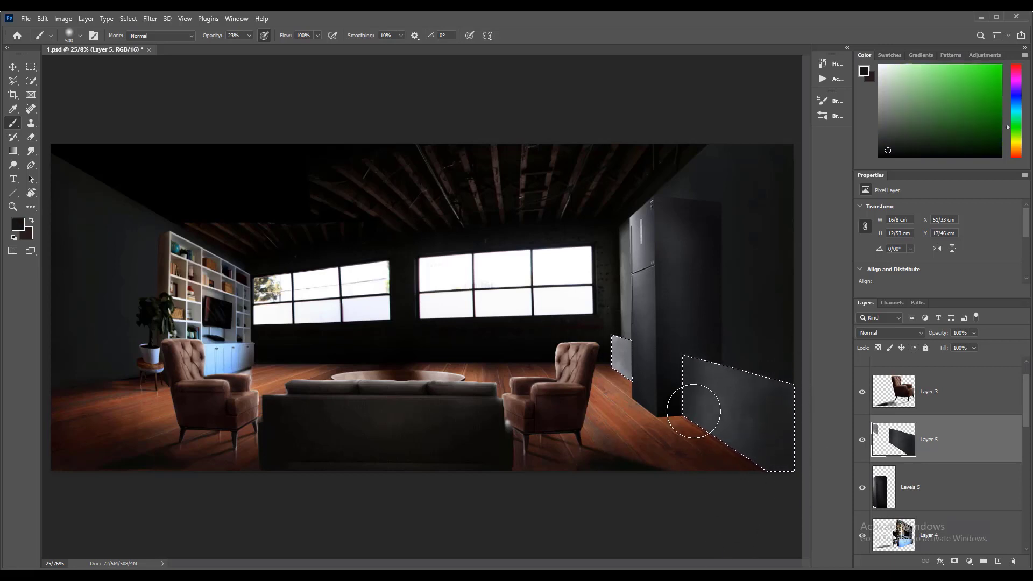
- Sample a dark grey tone, reduce the brush to 200 px, and invert the counter selection
{"action": "left_click", "coordinate": [587, 377], "text": "alt"}
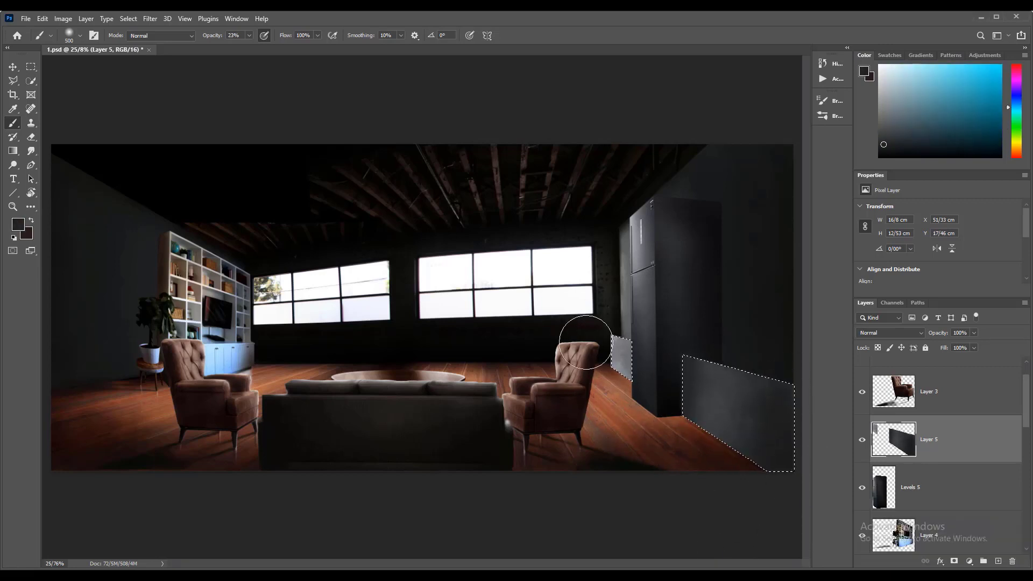
{"action": "key", "text": "bracketleft"}
{"action": "key", "text": "bracketleft"}
{"action": "key", "text": "bracketleft"}
{"action": "key", "text": "bracketleft"}
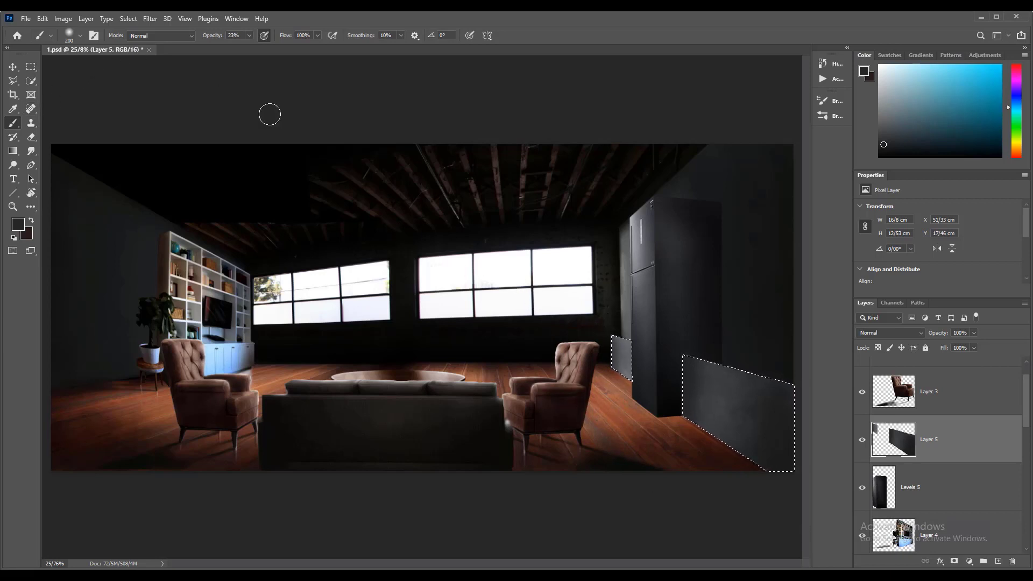
{"action": "left_click", "coordinate": [128, 18]}
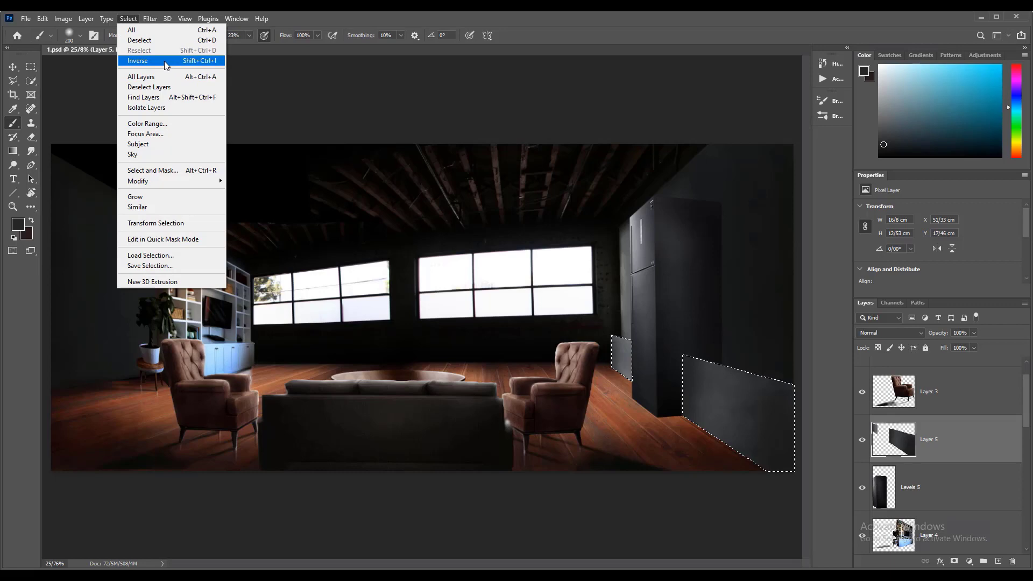
{"action": "left_click", "coordinate": [134, 62]}
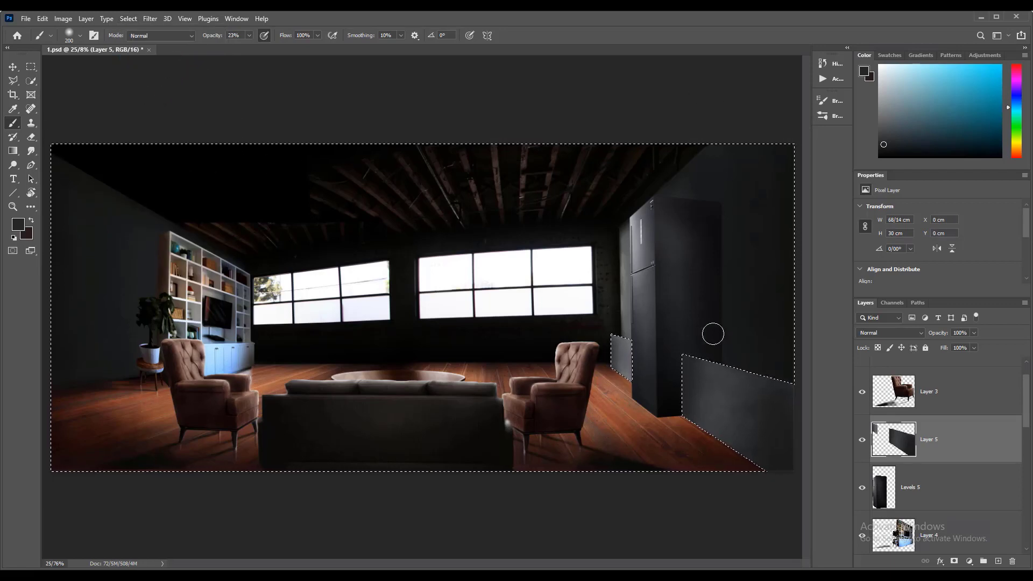
- Paint the tops of both counter sections with a sampled near-black at 96% brush opacity and tidy their outline
{"action": "left_click", "coordinate": [515, 325], "text": "alt"}
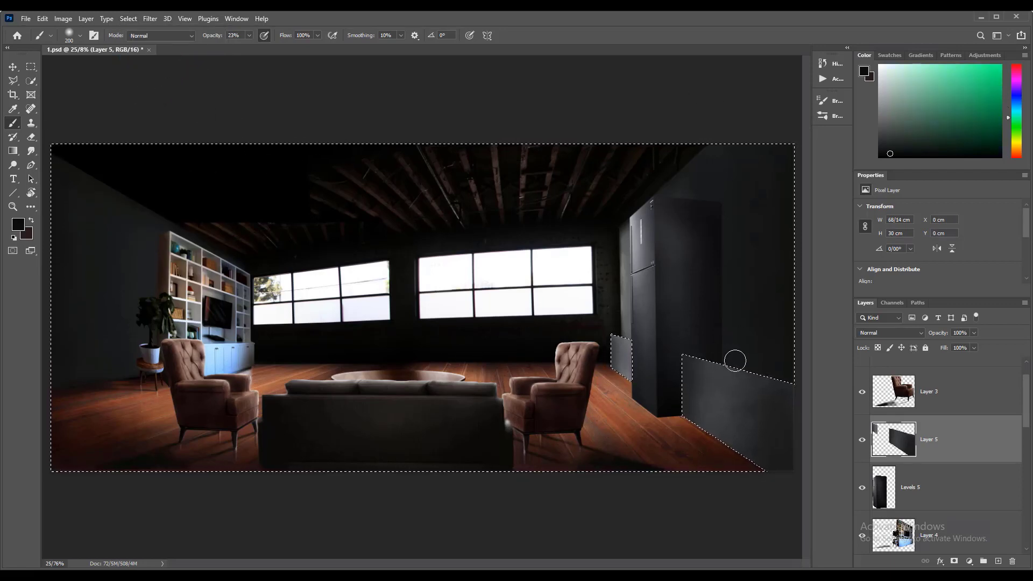
{"action": "left_click_drag", "start_coordinate": [249, 35], "coordinate": [275, 55]}
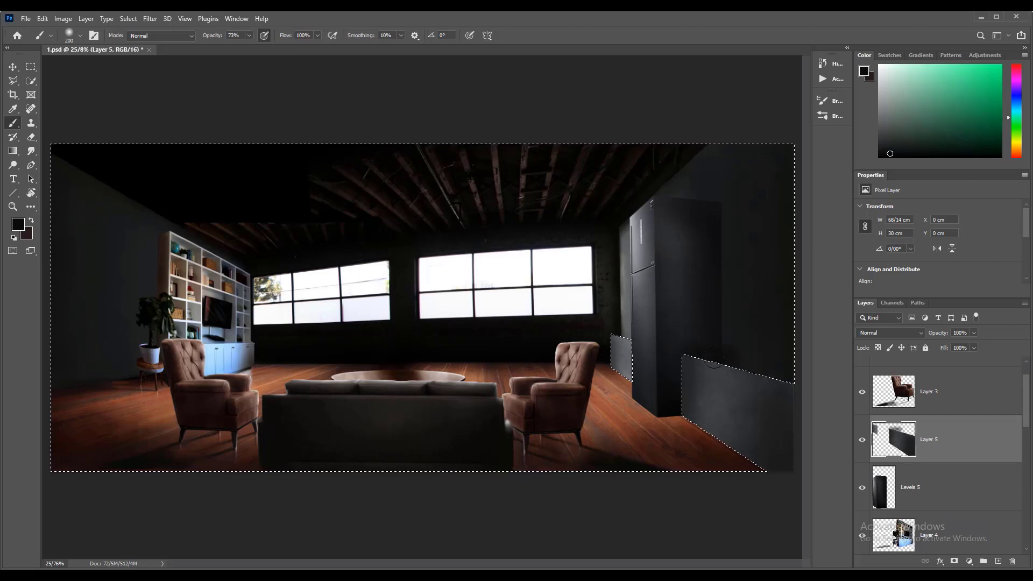
{"action": "left_click", "coordinate": [250, 35]}
{"action": "left_click", "coordinate": [260, 48]}
{"action": "left_click_drag", "start_coordinate": [628, 329], "coordinate": [629, 341]}
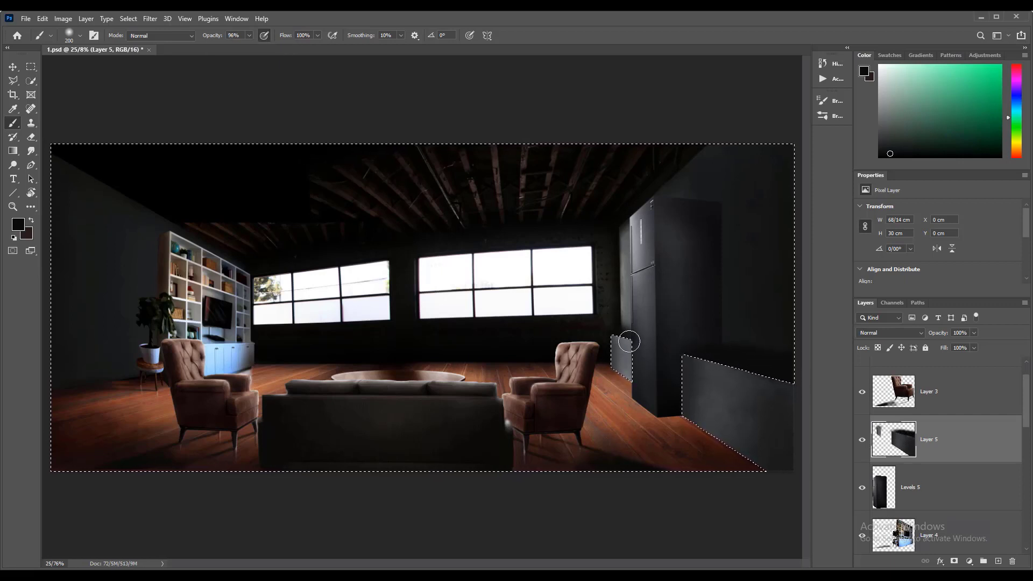
{"action": "left_click_drag", "start_coordinate": [758, 370], "coordinate": [722, 356]}
{"action": "key", "text": "e"}
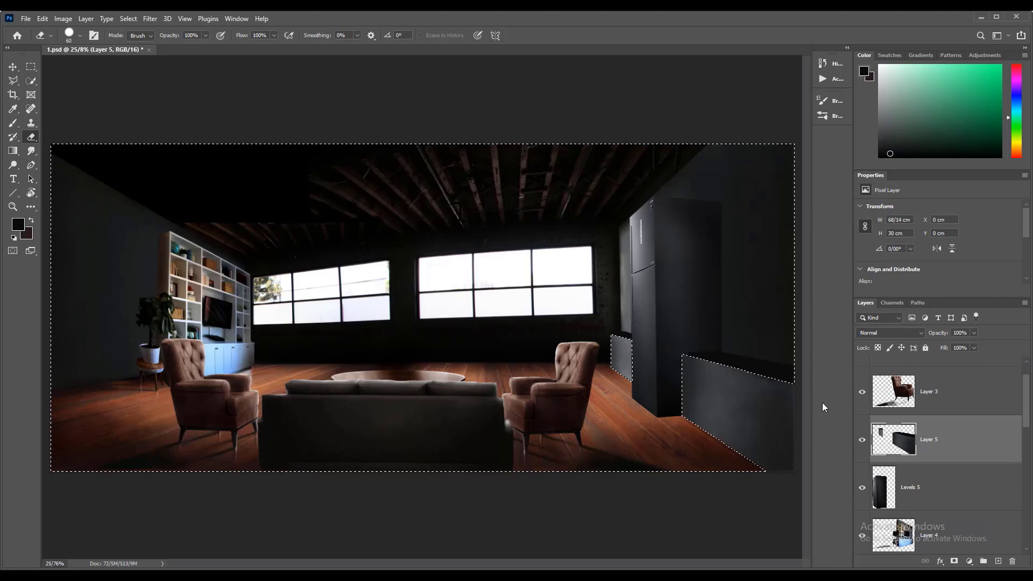
- Paint light sampled from the window onto the small countertop with a textured 50 px brush at 33% opacity
{"action": "scroll", "coordinate": [612, 337], "scroll_direction": "up", "scroll_amount": 4}
{"action": "left_click", "coordinate": [831, 116]}
{"action": "left_click", "coordinate": [646, 242]}
{"action": "left_click", "coordinate": [524, 234], "text": "alt"}
{"action": "left_click_drag", "start_coordinate": [646, 329], "coordinate": [667, 336]}
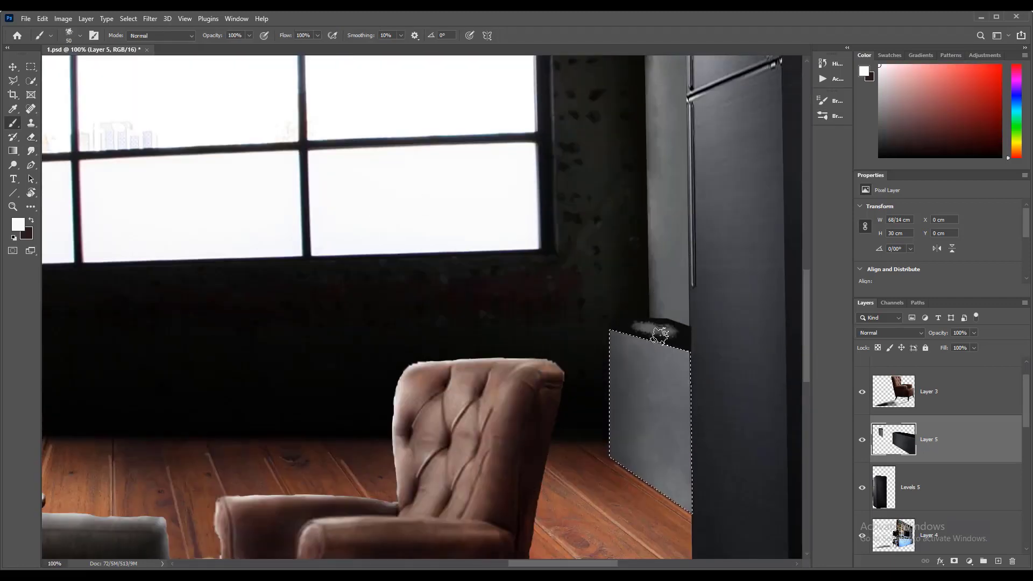
{"action": "key", "text": "ctrl+z"}
{"action": "left_click_drag", "start_coordinate": [249, 36], "coordinate": [214, 46]}
{"action": "mouse_move", "coordinate": [662, 334]}
{"action": "left_mouse_down"}
{"action": "mouse_move", "coordinate": [689, 330]}
{"action": "mouse_move", "coordinate": [666, 326]}
{"action": "mouse_move", "coordinate": [673, 338]}
{"action": "mouse_move", "coordinate": [663, 327]}
{"action": "mouse_move", "coordinate": [684, 344]}
{"action": "mouse_move", "coordinate": [647, 320]}
{"action": "left_mouse_up"}
- Blend the small countertop with sampled grey and dark tones and clean up the stray paint around it
{"action": "left_click", "coordinate": [679, 339], "text": "alt"}
{"action": "left_click", "coordinate": [659, 335], "text": "alt"}
{"action": "left_click", "coordinate": [671, 337], "text": "alt"}
{"action": "left_click", "coordinate": [659, 356], "text": "alt"}
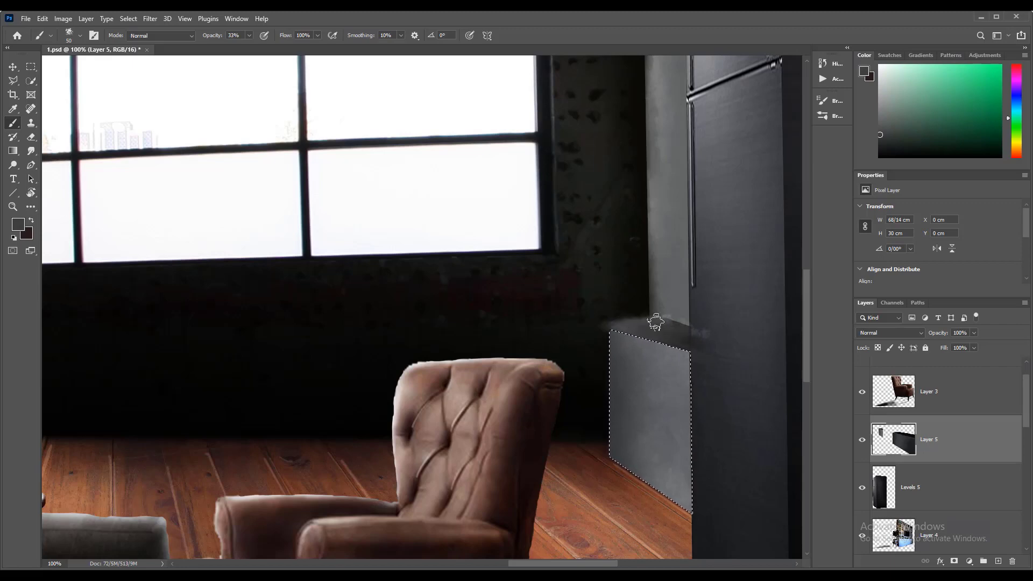
{"action": "left_click", "coordinate": [690, 323], "text": "alt"}
{"action": "key", "text": "e"}
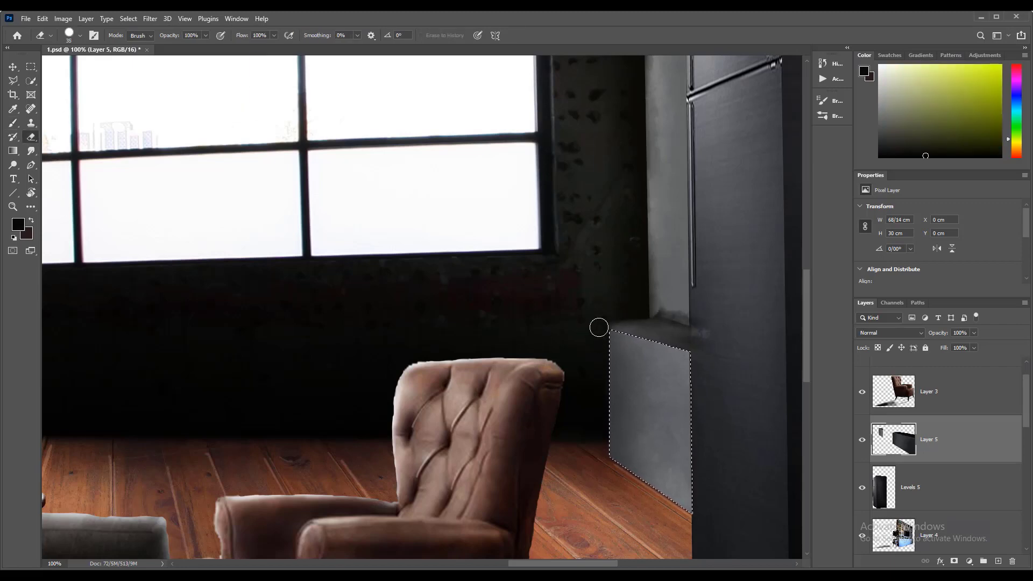
{"action": "key", "text": "ctrl+z"}
{"action": "left_click_drag", "start_coordinate": [630, 318], "coordinate": [680, 324]}
{"action": "key", "text": "ctrl+z"}
- Clear the selection and paint a faint grey highlight on the large countertop with the textured brush at 16% opacity
{"action": "key", "text": "z"}
{"action": "key", "text": "ctrl+minus"}
{"action": "key", "text": "ctrl+minus"}
{"action": "key", "text": "ctrl+minus"}
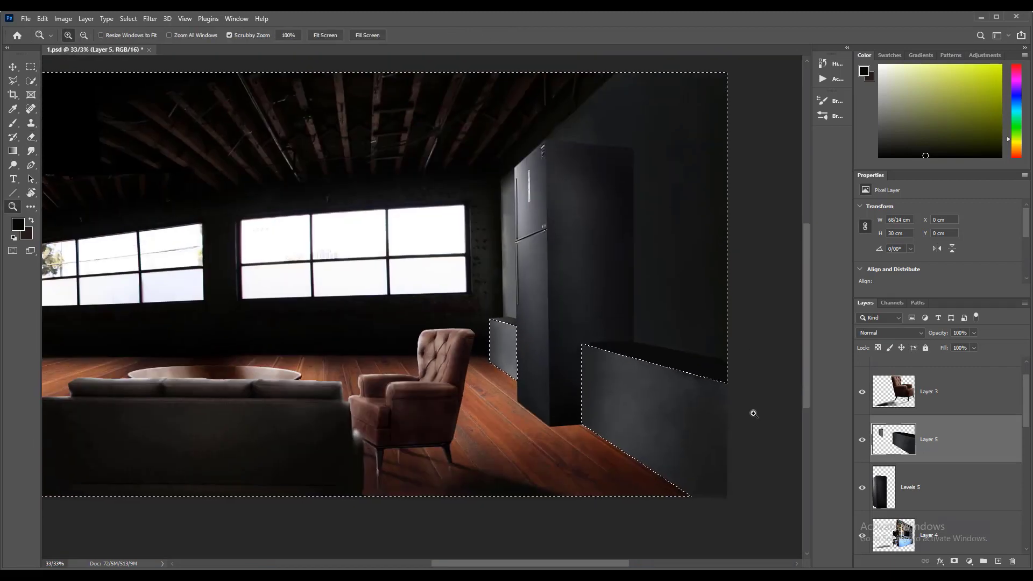
{"action": "key", "text": "ctrl+d"}
{"action": "key", "text": "ctrl+z"}
{"action": "mouse_move", "coordinate": [631, 366]}
{"action": "left_mouse_down"}
{"action": "mouse_move", "coordinate": [671, 362]}
{"action": "mouse_move", "coordinate": [609, 364]}
{"action": "left_mouse_up"}
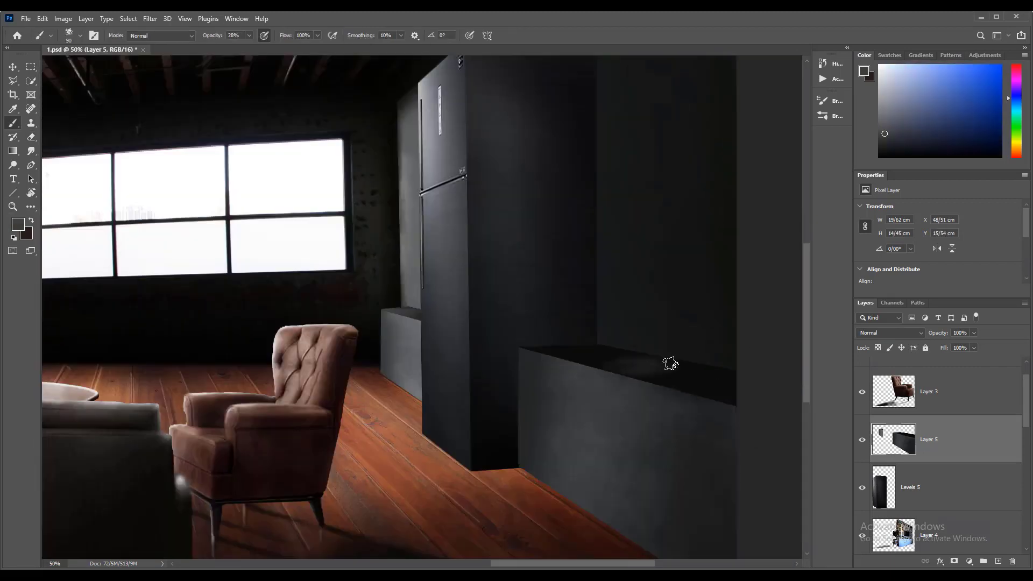
{"action": "key", "text": "ctrl+z"}
{"action": "left_click", "coordinate": [249, 36]}
{"action": "left_click", "coordinate": [241, 47]}
{"action": "left_click", "coordinate": [264, 35]}
{"action": "left_click_drag", "start_coordinate": [734, 398], "coordinate": [747, 417]}
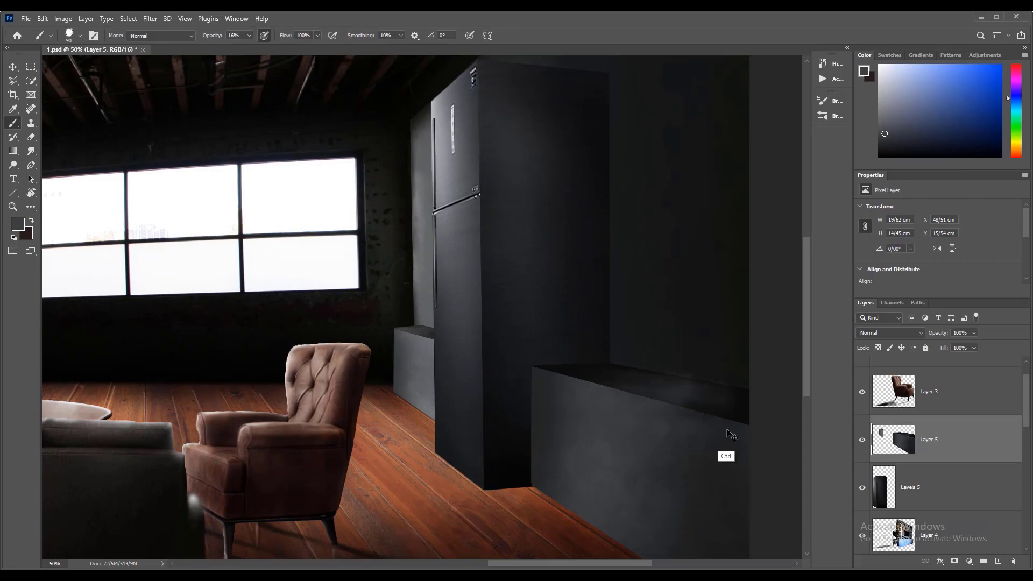
- Tone down the large countertop's highlight with sampled dark tones and tidy its outer edge
{"action": "left_click", "coordinate": [714, 413], "text": "alt"}
{"action": "left_click_drag", "start_coordinate": [667, 391], "coordinate": [707, 406]}
{"action": "key", "text": "e"}
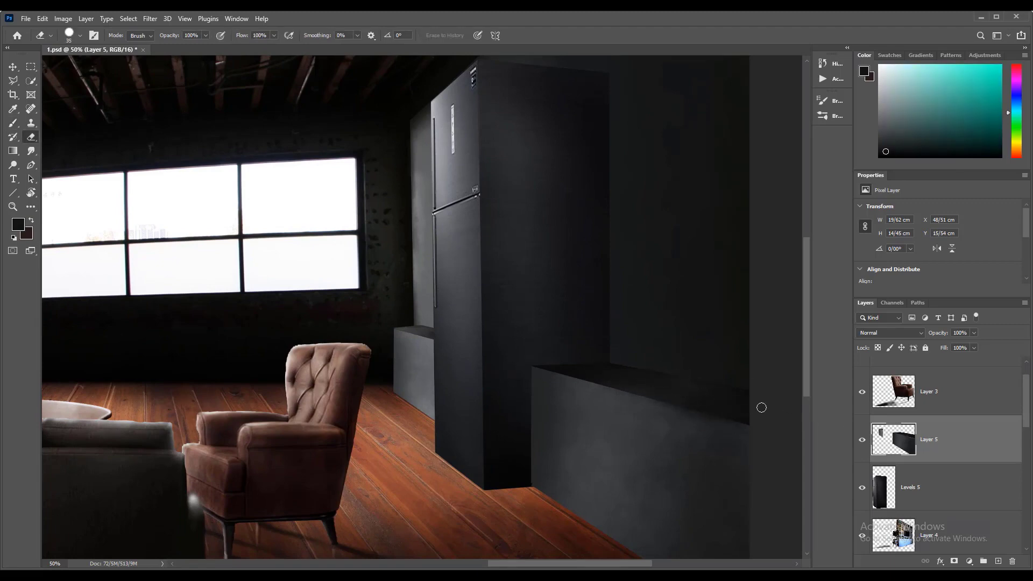
{"action": "key", "text": "b"}
{"action": "left_click", "coordinate": [733, 400], "text": "alt"}
{"action": "left_click_drag", "start_coordinate": [798, 442], "coordinate": [809, 463]}
- Darken the large counter's front edge beside the refrigerator on Layer 5 with sampled near-black and a 100 px brush
{"action": "left_click", "coordinate": [909, 488]}
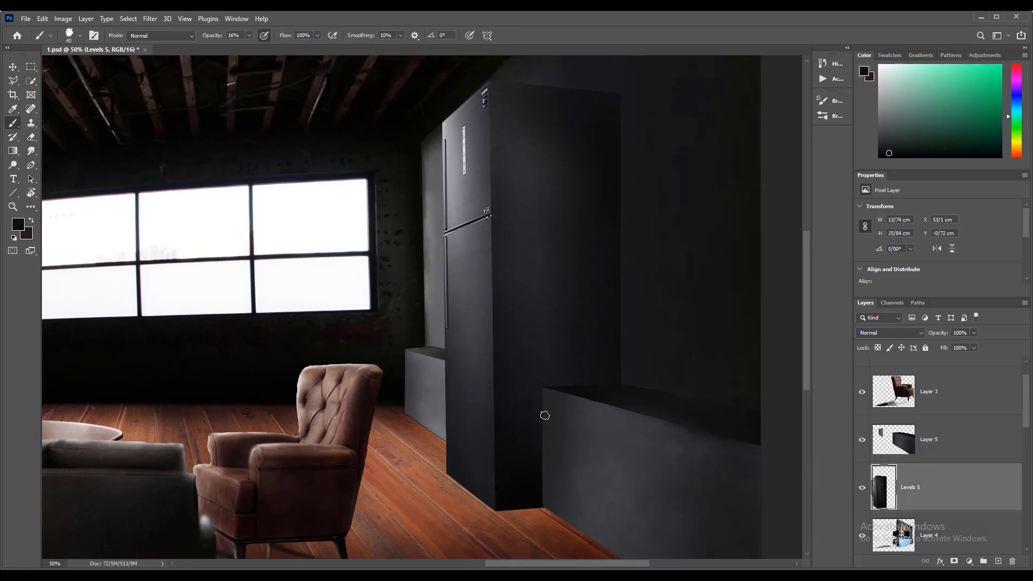
{"action": "left_click", "coordinate": [630, 437], "text": "ctrl"}
{"action": "key", "text": "bracketright"}
{"action": "key", "text": "bracketright"}
{"action": "scroll", "coordinate": [540, 395], "scroll_direction": "down", "scroll_amount": 3}
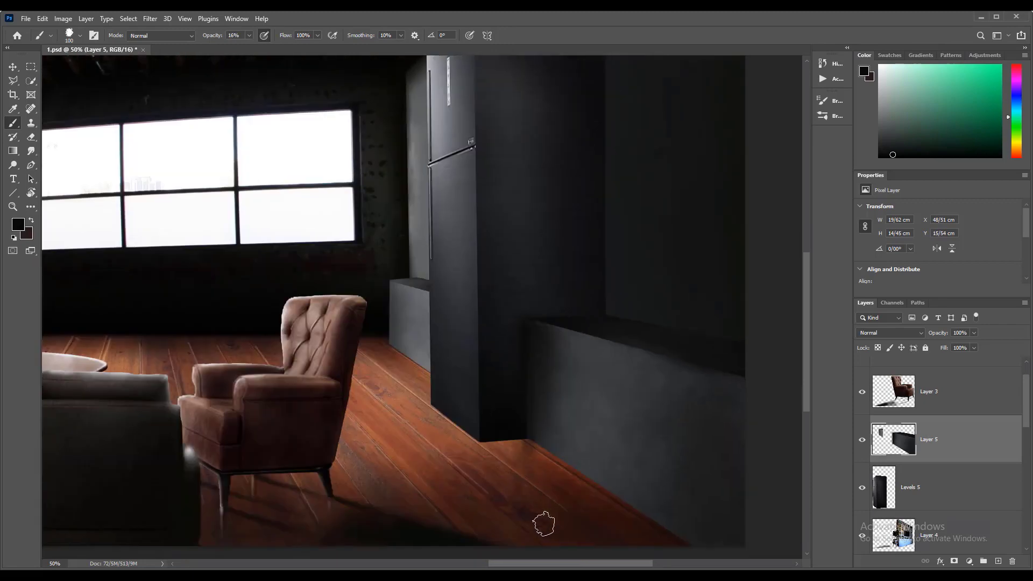
{"action": "left_click", "coordinate": [512, 308], "text": "alt"}
{"action": "left_click", "coordinate": [511, 308], "text": "alt"}
- Paint white on the Levels 1 mask along the refrigerator and large counter bases with a soft round brush at 100% opacity
{"action": "key", "text": "e"}
{"action": "scroll", "coordinate": [939, 447], "scroll_direction": "down", "scroll_amount": 8}
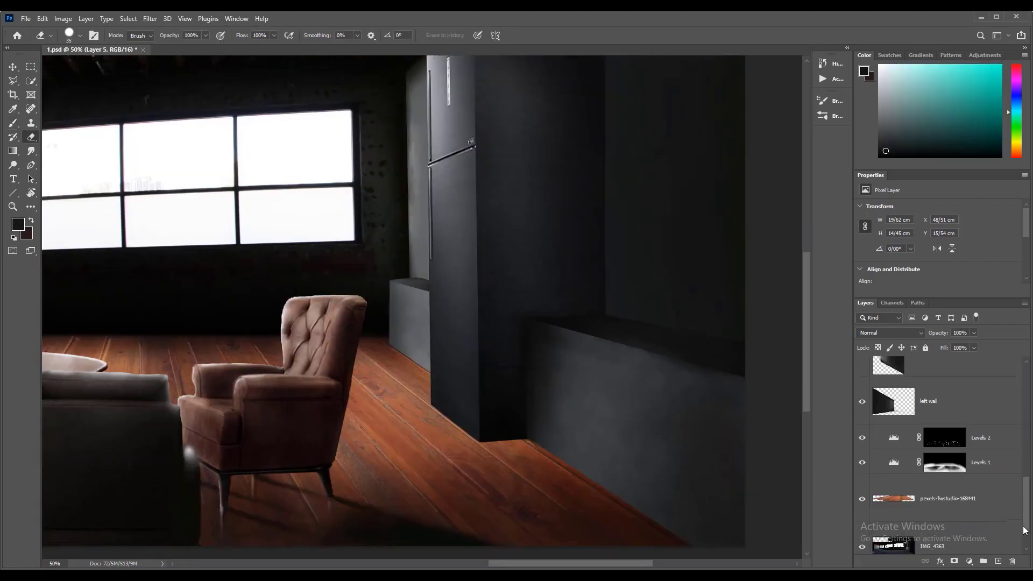
{"action": "left_click", "coordinate": [944, 446]}
{"action": "key", "text": "b"}
{"action": "left_click_drag", "start_coordinate": [520, 450], "coordinate": [561, 471]}
{"action": "left_click_drag", "start_coordinate": [213, 36], "coordinate": [258, 36]}
{"action": "left_click", "coordinate": [80, 35]}
{"action": "left_click", "coordinate": [80, 171]}
{"action": "mouse_move", "coordinate": [710, 544]}
{"action": "left_mouse_down"}
{"action": "mouse_move", "coordinate": [513, 436]}
{"action": "mouse_move", "coordinate": [536, 440]}
{"action": "mouse_move", "coordinate": [457, 415]}
{"action": "left_mouse_up"}
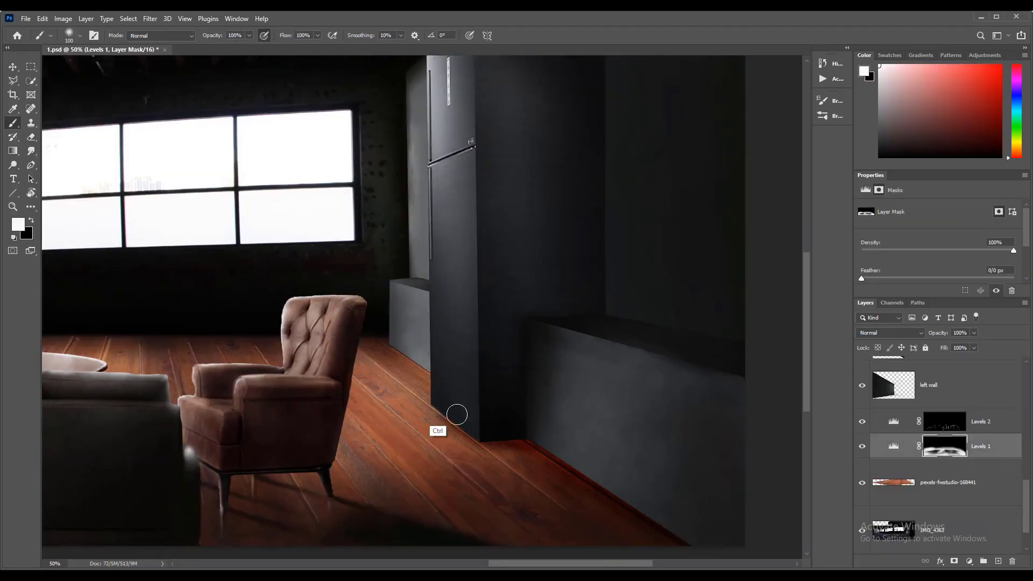
- Reduce the brush to 60 px and continue painting the Levels 1 mask along the small counter's base
{"action": "key", "text": "bracketleft"}
{"action": "key", "text": "bracketleft"}
{"action": "key", "text": "bracketleft"}
{"action": "key", "text": "bracketleft"}
{"action": "left_click_drag", "start_coordinate": [427, 372], "coordinate": [382, 333]}
- Shade the floor photo layer along the furniture bases with a sampled near-black at 43% brush opacity
{"action": "left_click", "coordinate": [617, 494], "text": "ctrl"}
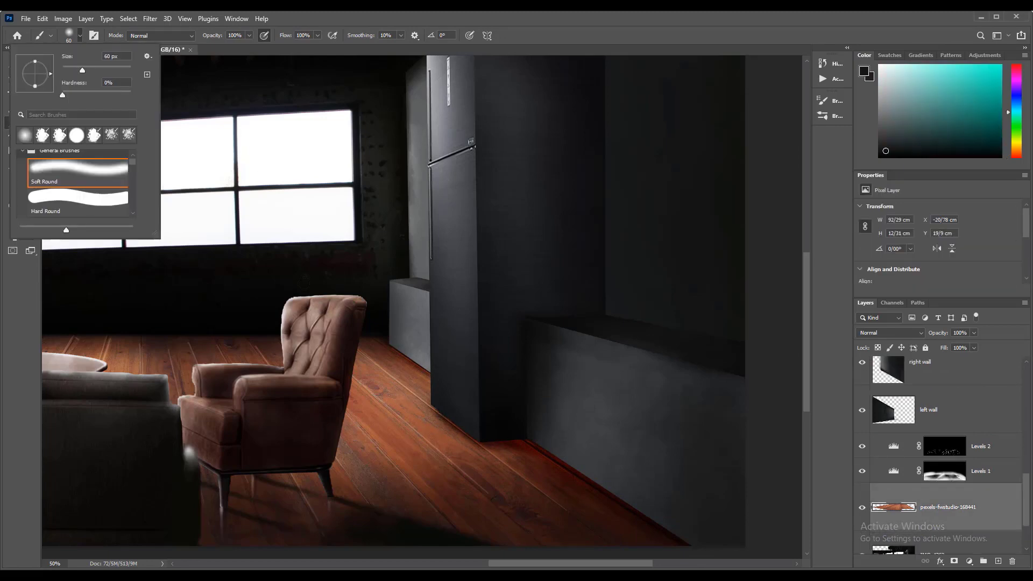
{"action": "key", "text": "4"}
{"action": "key", "text": "3"}
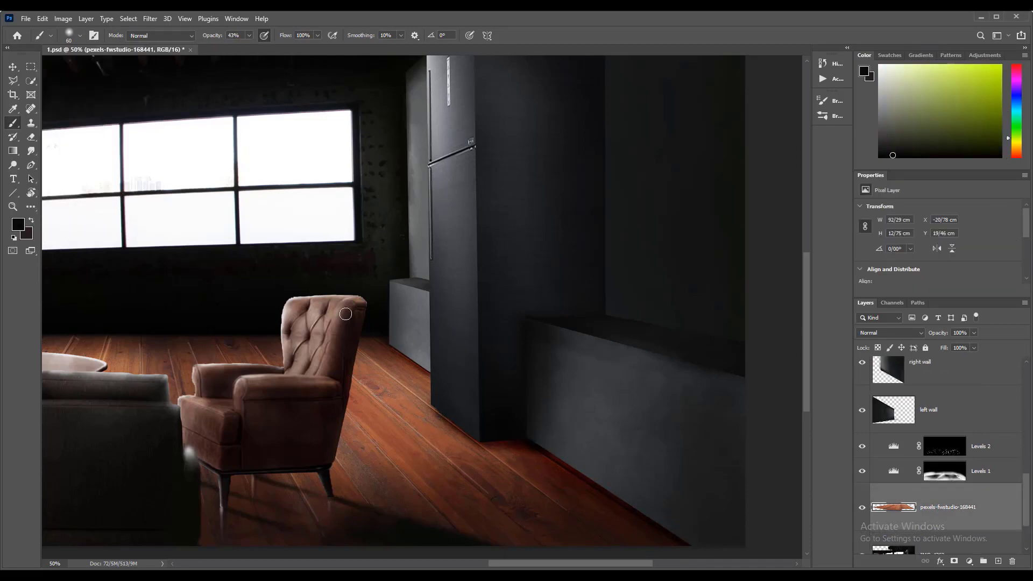
{"action": "left_click_drag", "start_coordinate": [345, 314], "coordinate": [295, 351]}
- Paint a pale reflection on the floor in front of the refrigerator with the m2 brush at 35% opacity
{"action": "left_click", "coordinate": [832, 117]}
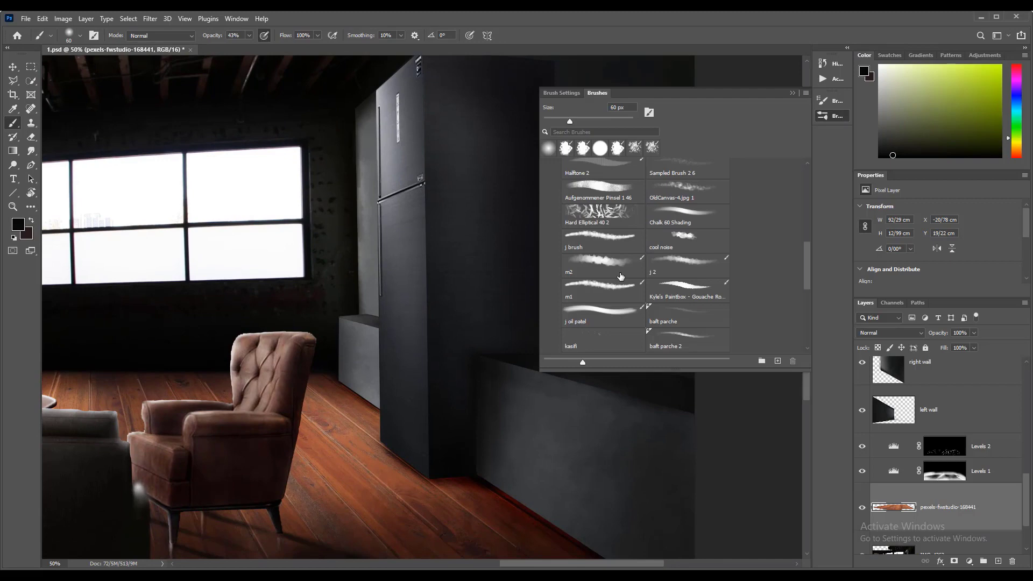
{"action": "left_click", "coordinate": [620, 276]}
{"action": "left_click", "coordinate": [265, 35]}
{"action": "left_click_drag", "start_coordinate": [249, 36], "coordinate": [219, 48]}
{"action": "left_click", "coordinate": [271, 194], "text": "alt"}
{"action": "mouse_move", "coordinate": [414, 495]}
{"action": "left_mouse_down"}
{"action": "mouse_move", "coordinate": [384, 447]}
{"action": "mouse_move", "coordinate": [426, 476]}
{"action": "left_mouse_up"}
{"action": "left_click", "coordinate": [417, 471], "text": "alt"}
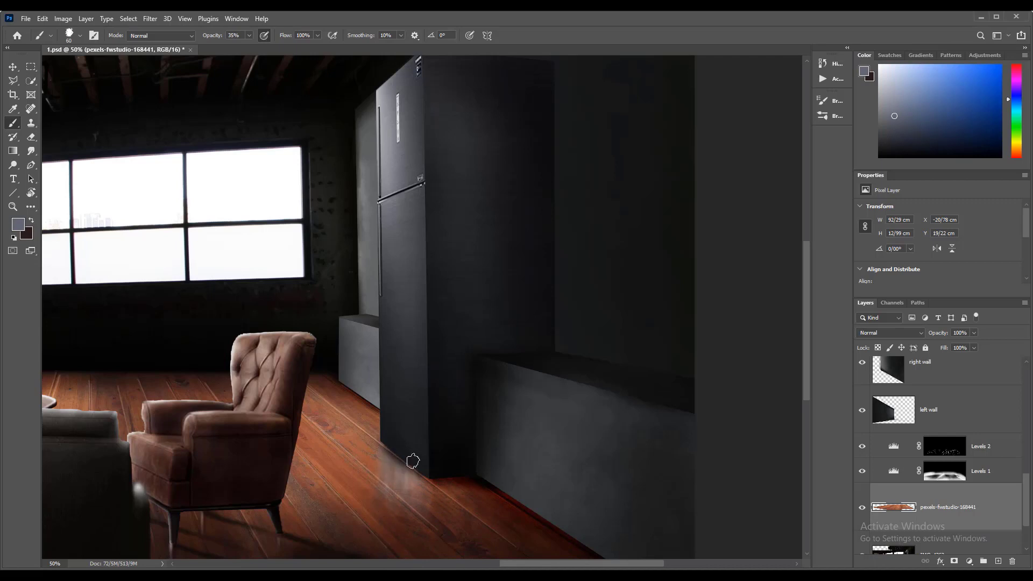
- Sample the window's white and extend the floor reflection along the refrigerator and small counter bases
{"action": "left_click", "coordinate": [272, 231], "text": "alt"}
{"action": "left_click_drag", "start_coordinate": [384, 448], "coordinate": [423, 476]}
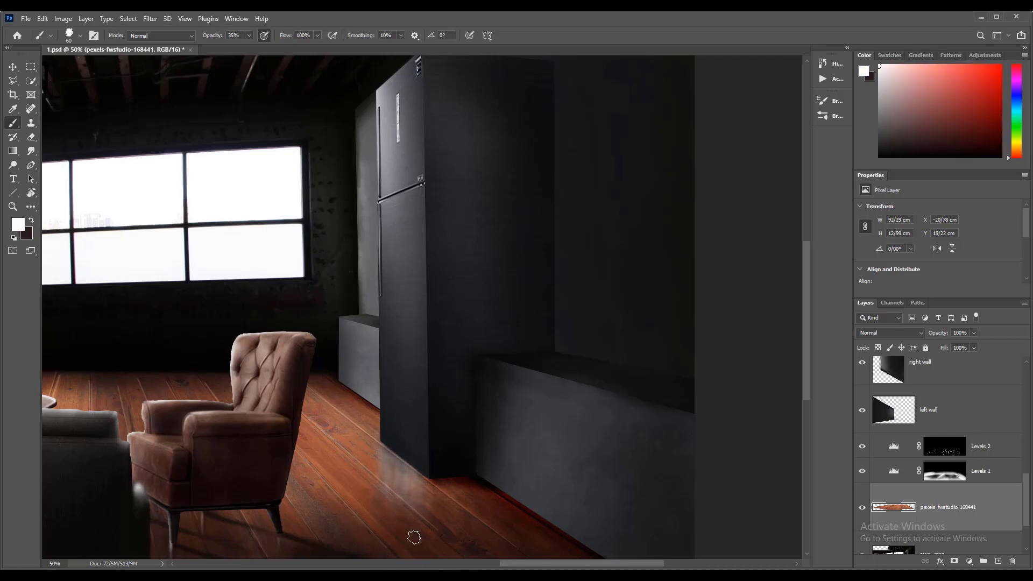
{"action": "left_click_drag", "start_coordinate": [376, 428], "coordinate": [359, 393]}
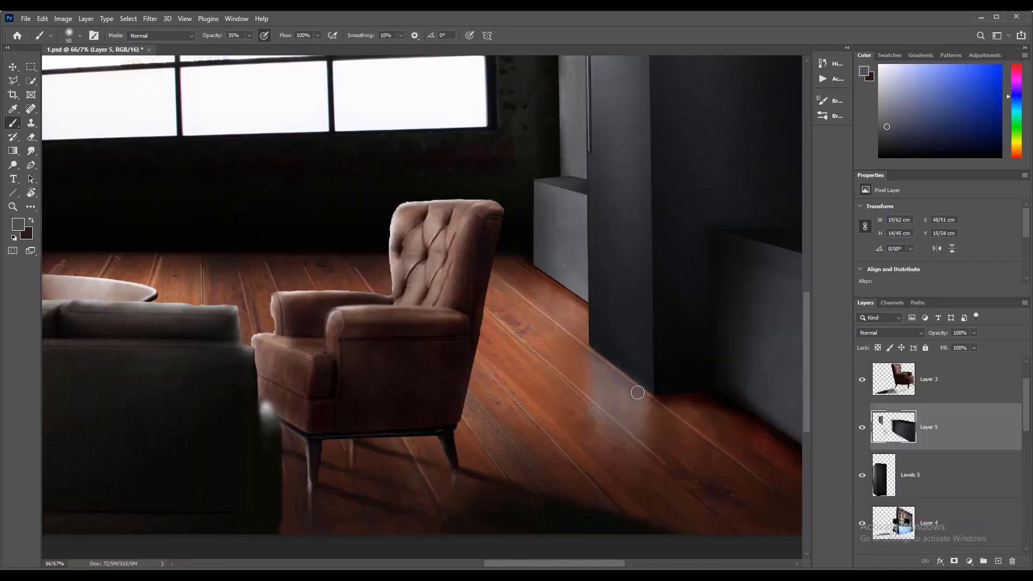
- Paint the refrigerator's sampled tone into its floor reflection on Layer 5 with a soft 50 px brush
{"action": "left_click", "coordinate": [640, 376], "text": "alt"}
{"action": "left_click_drag", "start_coordinate": [619, 374], "coordinate": [614, 410]}
{"action": "left_click", "coordinate": [613, 410], "text": "alt"}
{"action": "scroll", "coordinate": [624, 411], "scroll_direction": "down", "scroll_amount": 3}
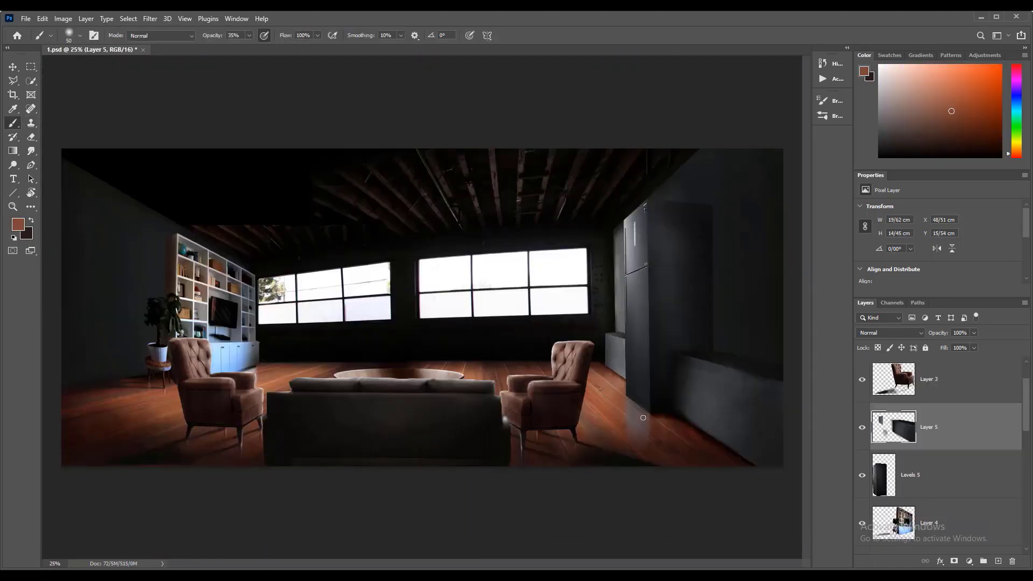
- Enlarge the brush to 100 px and blend the refrigerator's reflection with sampled brown floor tones
{"action": "left_click", "coordinate": [637, 411], "text": "alt"}
{"action": "left_click", "coordinate": [620, 411], "text": "alt"}
{"action": "key", "text": "bracketright"}
{"action": "key", "text": "bracketright"}
{"action": "key", "text": "bracketright"}
{"action": "key", "text": "bracketright"}
{"action": "key", "text": "bracketright"}
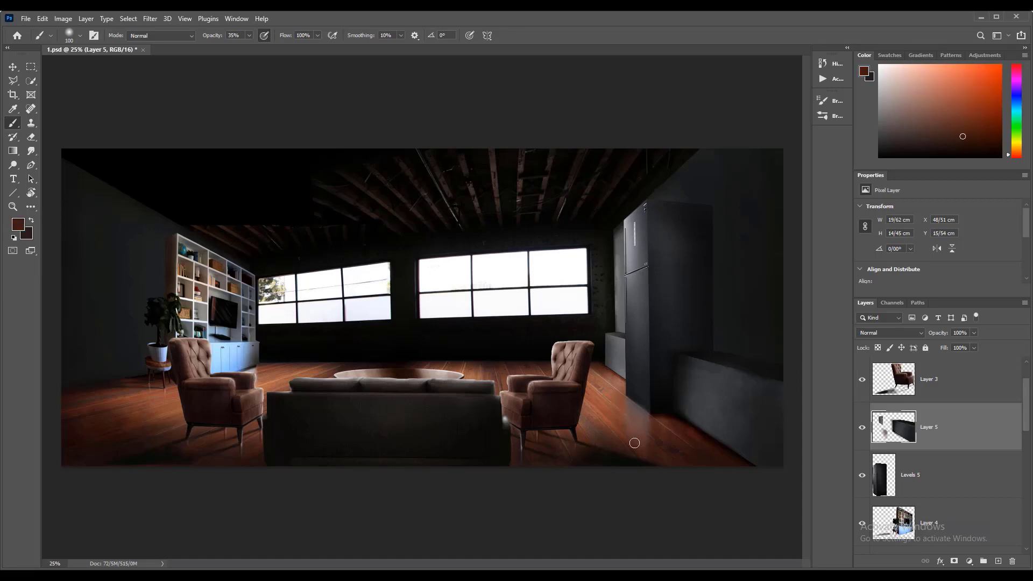
- Create a new layer and outline the upper wall cabinets in perspective with the Polygonal Lasso
{"action": "key", "text": "ctrl+shift+alt+n"}
{"action": "key", "text": "l"}
{"action": "left_click", "coordinate": [802, 139]}
{"action": "double_click", "coordinate": [801, 226]}
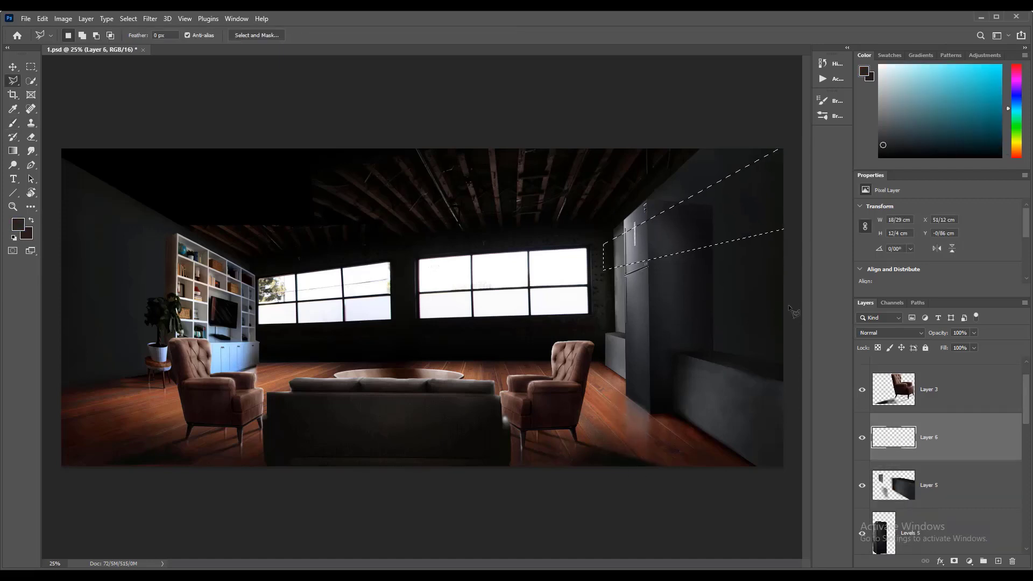
- Subtract the area covered by the refrigerator and its side panel from the upper cabinet selection
{"action": "left_click", "coordinate": [674, 273], "text": "alt"}
{"action": "left_click", "coordinate": [674, 189]}
{"action": "left_click", "coordinate": [622, 199]}
{"action": "double_click", "coordinate": [624, 273]}
{"action": "scroll", "coordinate": [695, 266], "scroll_direction": "up", "scroll_amount": 2}
{"action": "double_click", "coordinate": [556, 206]}
{"action": "key", "text": "w"}
{"action": "mouse_move", "coordinate": [627, 342]}
{"action": "left_mouse_down"}
{"action": "mouse_move", "coordinate": [491, 380]}
{"action": "mouse_move", "coordinate": [478, 307]}
{"action": "left_mouse_up"}
- Fill the upper cabinet selection with dark grey using a textured brush
{"action": "left_click", "coordinate": [12, 123]}
{"action": "left_click", "coordinate": [80, 35]}
{"action": "left_click", "coordinate": [42, 135]}
{"action": "left_click_drag", "start_coordinate": [597, 226], "coordinate": [623, 152]}
{"action": "scroll", "coordinate": [528, 302], "scroll_direction": "down", "scroll_amount": 1}
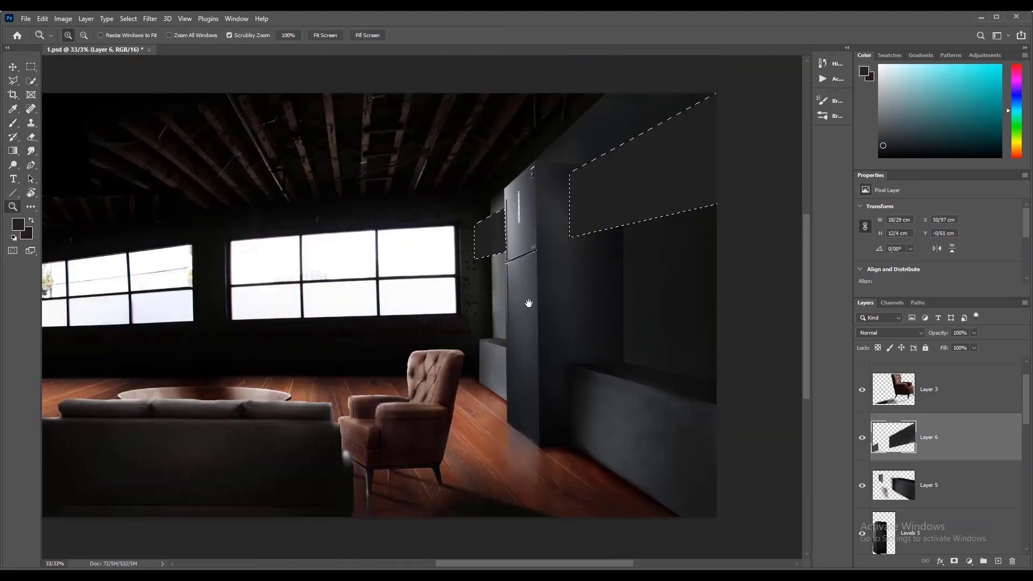
{"action": "left_click_drag", "start_coordinate": [528, 302], "coordinate": [505, 311]}
- Shade the upper cabinets with sampled grey using the textured brush at 250 px and 40% opacity
{"action": "key", "text": "bracketleft"}
{"action": "key", "text": "bracketleft"}
{"action": "key", "text": "bracketleft"}
{"action": "key", "text": "bracketleft"}
{"action": "left_click_drag", "start_coordinate": [597, 199], "coordinate": [638, 123]}
{"action": "left_click", "coordinate": [249, 36]}
{"action": "left_click", "coordinate": [239, 50]}
{"action": "left_click", "coordinate": [498, 237], "text": "alt"}
{"action": "left_click_drag", "start_coordinate": [459, 263], "coordinate": [472, 237]}
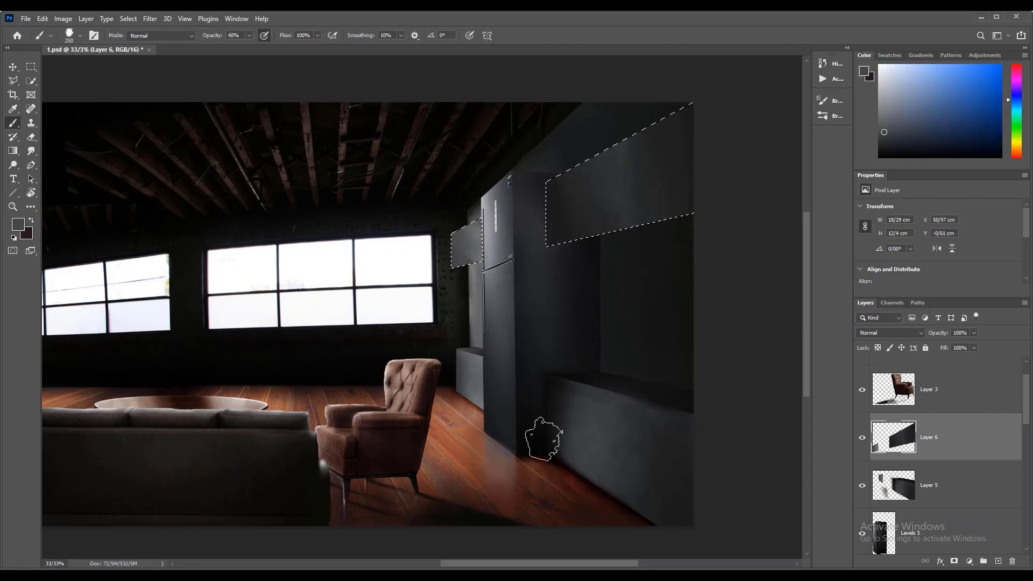
- Build up soft highlights and shadows on the large upper cabinet with sampled grey and dark tones
{"action": "mouse_move", "coordinate": [616, 156]}
{"action": "left_mouse_down"}
{"action": "mouse_move", "coordinate": [637, 188]}
{"action": "mouse_move", "coordinate": [618, 210]}
{"action": "left_mouse_up"}
{"action": "left_click", "coordinate": [655, 164], "text": "alt"}
{"action": "left_click", "coordinate": [614, 195], "text": "alt"}
{"action": "left_click", "coordinate": [635, 300], "text": "alt"}
{"action": "left_click", "coordinate": [642, 279], "text": "alt"}
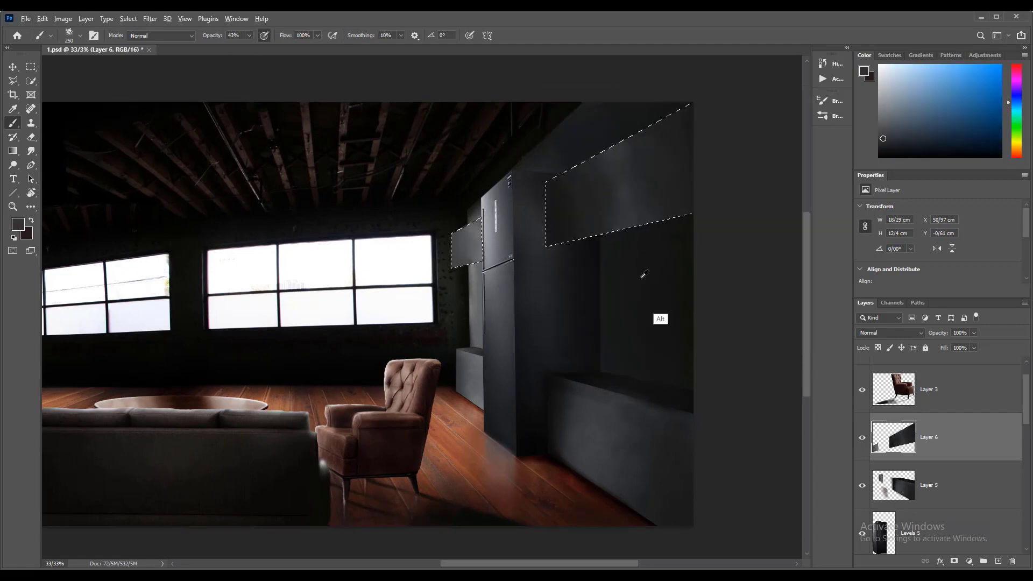
{"action": "left_click", "coordinate": [646, 285], "text": "alt"}
{"action": "left_click", "coordinate": [622, 466], "text": "alt"}
{"action": "left_click", "coordinate": [675, 311], "text": "alt"}
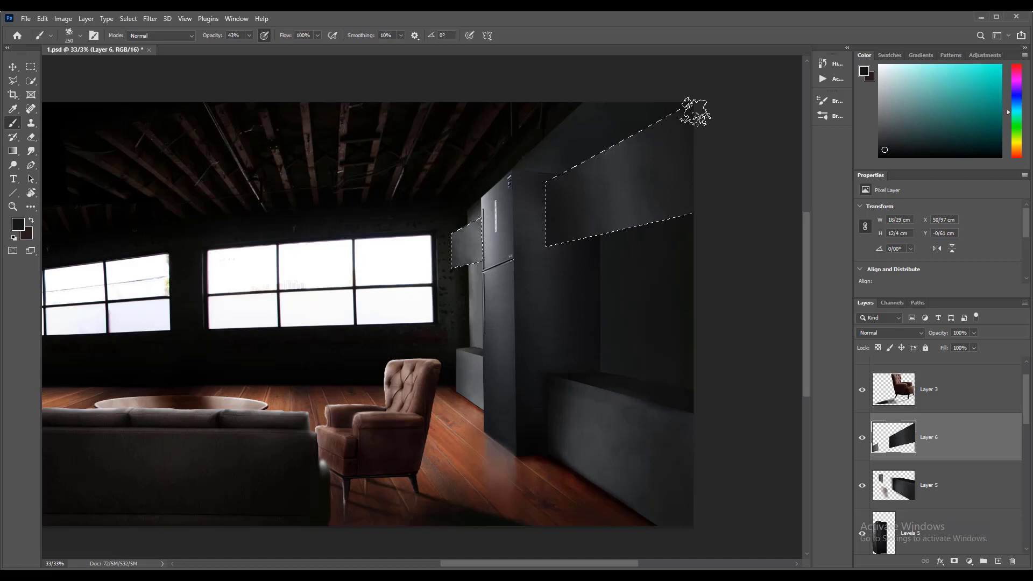
- Invert the selection and paint a sampled near-black shadow beneath the large upper cabinet
{"action": "key", "text": "ctrl+shift+i"}
{"action": "left_click", "coordinate": [566, 305], "text": "alt"}
{"action": "left_click_drag", "start_coordinate": [683, 223], "coordinate": [589, 238]}
{"action": "key", "text": "e"}
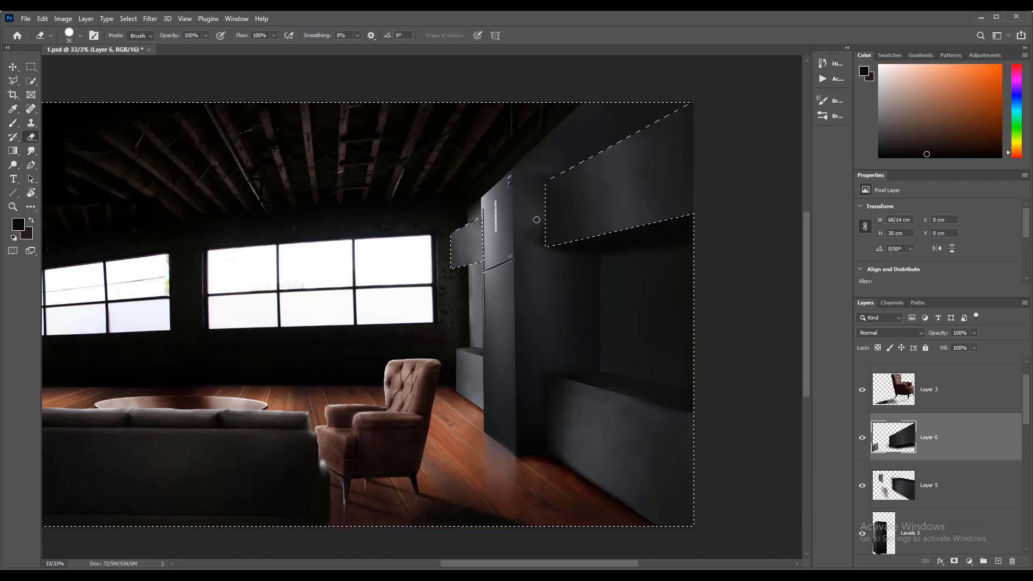
- Clear the selection and soften the refrigerator side panel's back edge with sampled dark tones and a 100 px brush
{"action": "key", "text": "ctrl+d"}
{"action": "key", "text": "b"}
{"action": "left_click", "coordinate": [588, 247], "text": "alt"}
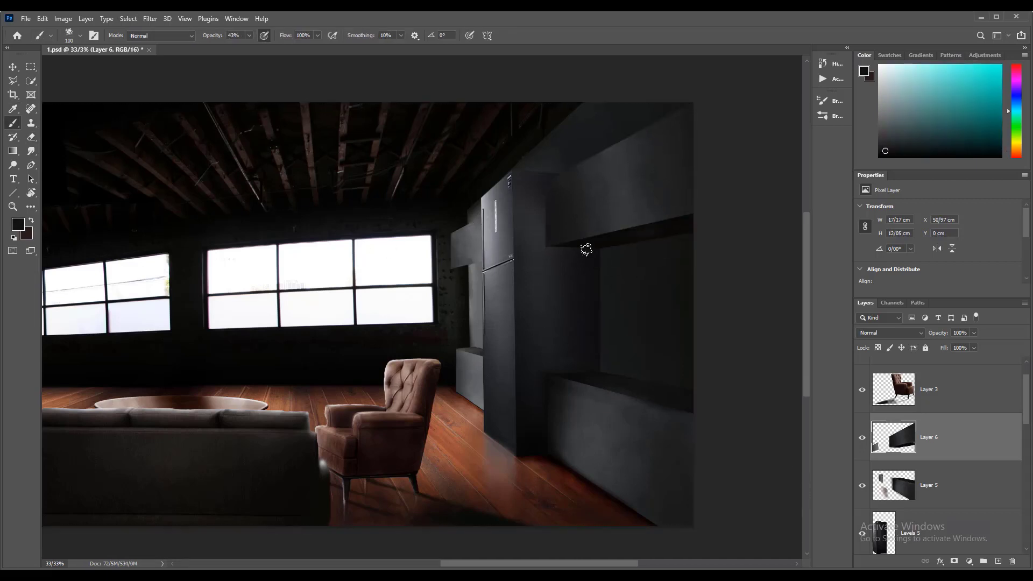
{"action": "left_click", "coordinate": [682, 406], "text": "alt"}
{"action": "left_click", "coordinate": [630, 398], "text": "alt"}
{"action": "left_click_drag", "start_coordinate": [599, 372], "coordinate": [599, 253]}
- Soften the dark corner between the refrigerator's side wall and the niche's back wall with sampled dark tones at 11% opacity
{"action": "key", "text": "bracketleft"}
{"action": "key", "text": "bracketleft"}
{"action": "key", "text": "bracketleft"}
{"action": "key", "text": "bracketleft"}
{"action": "key", "text": "bracketleft"}
{"action": "left_click", "coordinate": [604, 241], "text": "alt"}
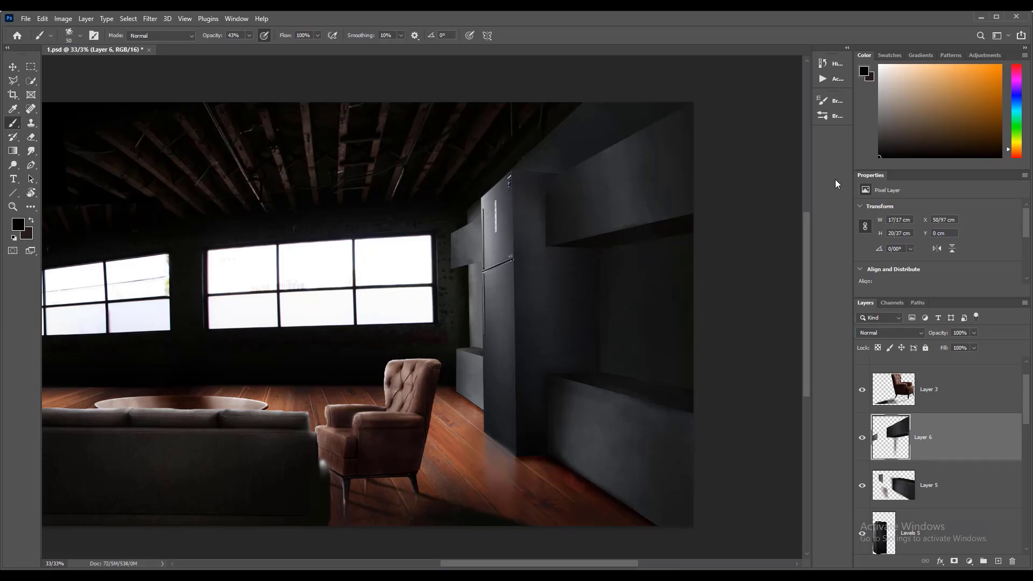
{"action": "left_click_drag", "start_coordinate": [253, 49], "coordinate": [241, 49]}
{"action": "left_click_drag", "start_coordinate": [638, 301], "coordinate": [623, 316]}
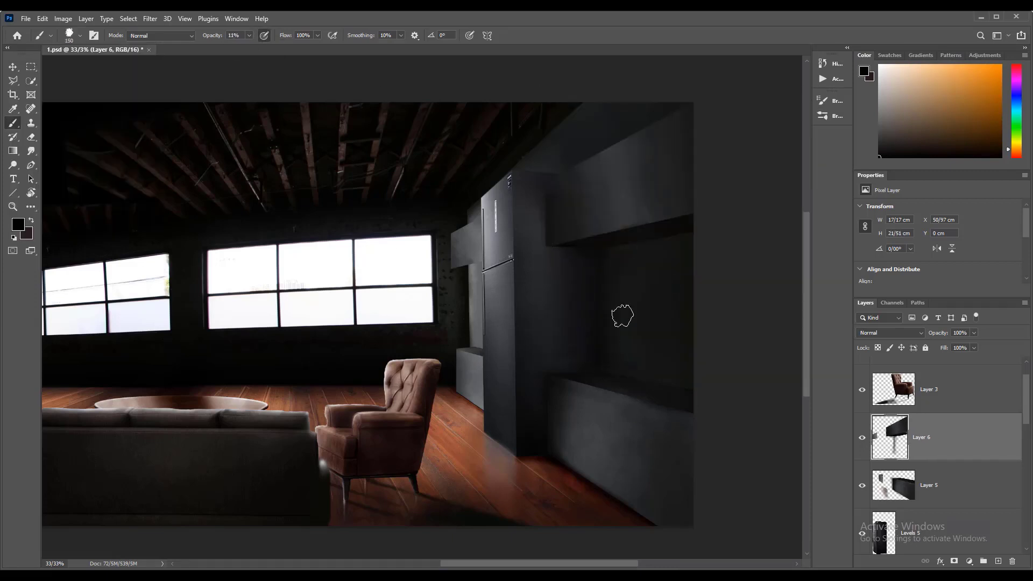
{"action": "left_click", "coordinate": [586, 302], "text": "alt"}
{"action": "left_click", "coordinate": [576, 262], "text": "alt"}
- Reload the last selection, then drop it and refine the edges around the upper cabinets and niche with sampled dark tones
{"action": "key", "text": "bracketleft"}
{"action": "key", "text": "bracketleft"}
{"action": "key", "text": "bracketleft"}
{"action": "key", "text": "bracketleft"}
{"action": "key", "text": "bracketleft"}
{"action": "left_click_drag", "start_coordinate": [662, 436], "coordinate": [584, 483]}
{"action": "key", "text": "ctrl+shift+d"}
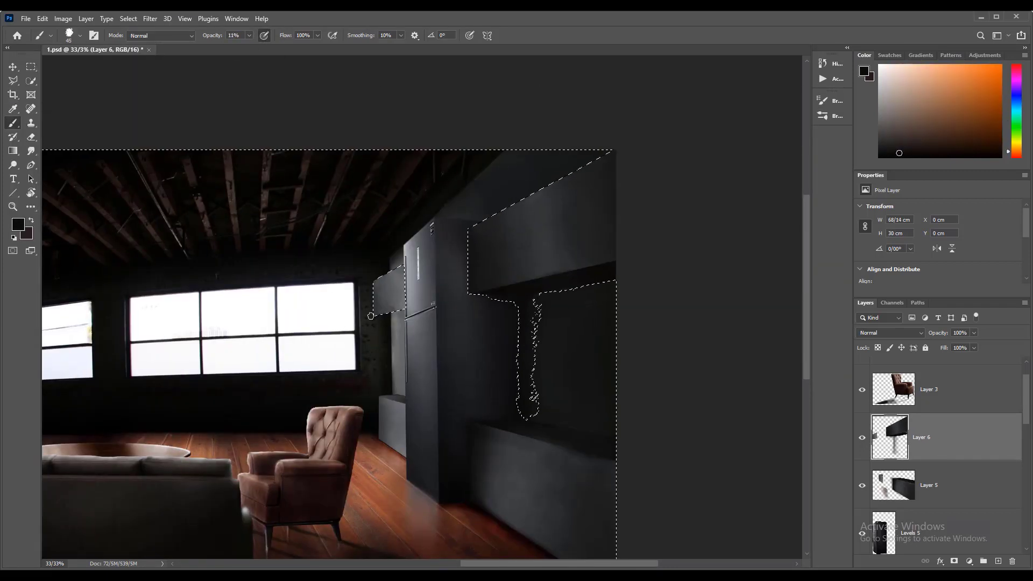
{"action": "key", "text": "e"}
{"action": "scroll", "coordinate": [288, 285], "scroll_direction": "up", "scroll_amount": 3}
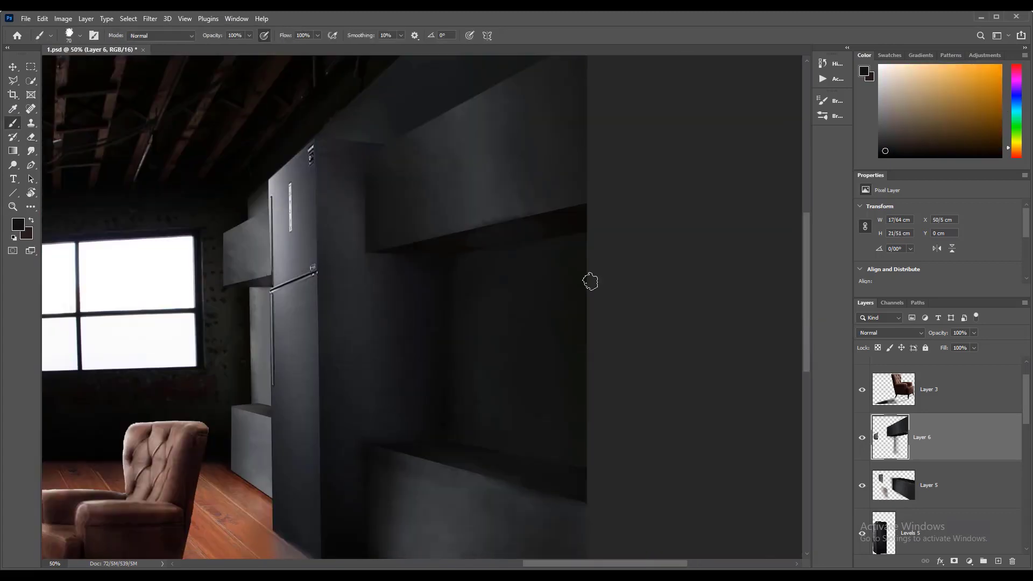
{"action": "left_click", "coordinate": [591, 281], "text": "alt"}
{"action": "key", "text": "bracketleft"}
{"action": "key", "text": "bracketleft"}
{"action": "key", "text": "bracketleft"}
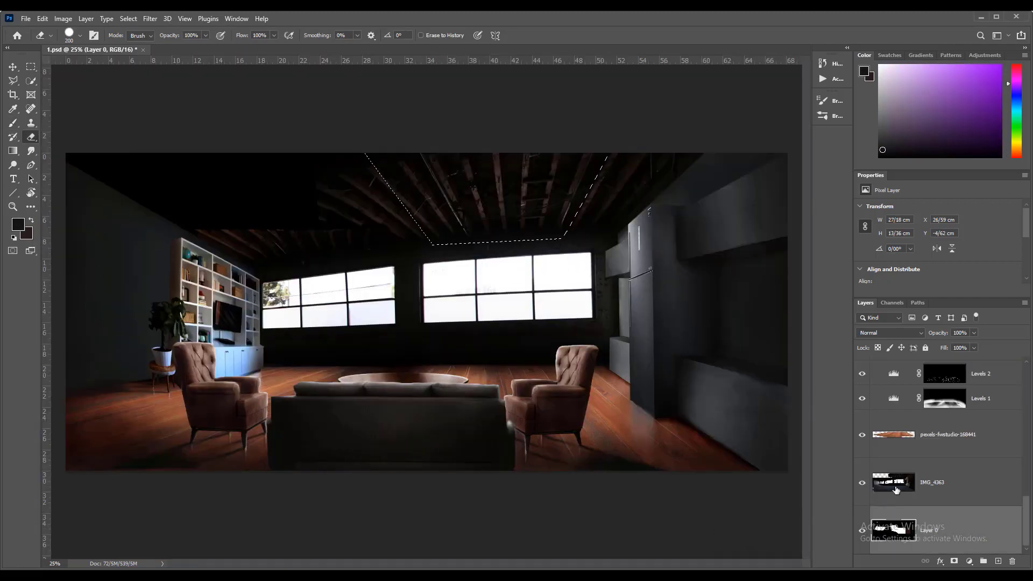
- Copy the selected ceiling beams from the IMG_4363 layer onto a new layer and duplicate that layer
{"action": "left_click", "coordinate": [895, 490]}
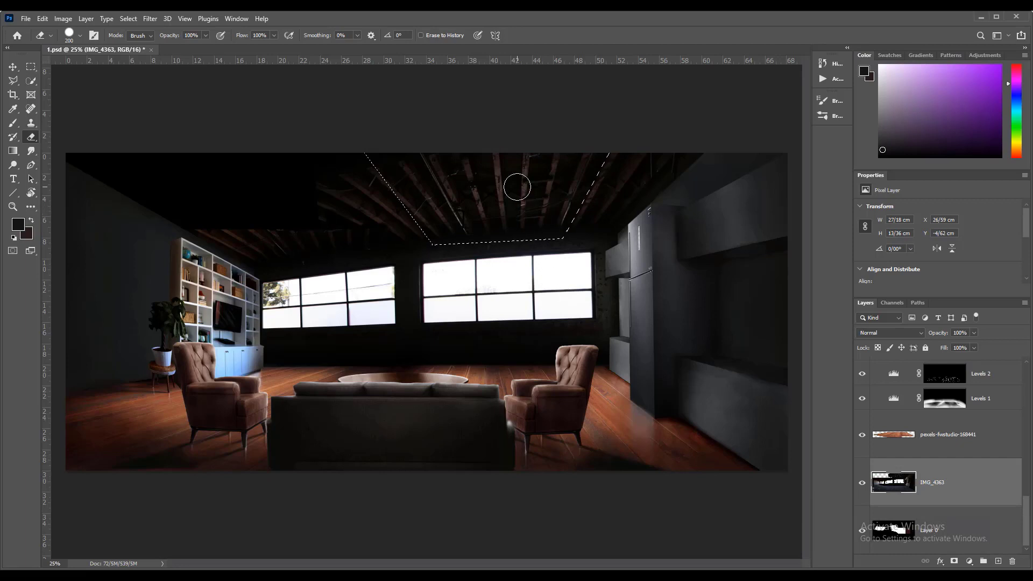
{"action": "key", "text": "v"}
{"action": "key", "text": "ctrl+j"}
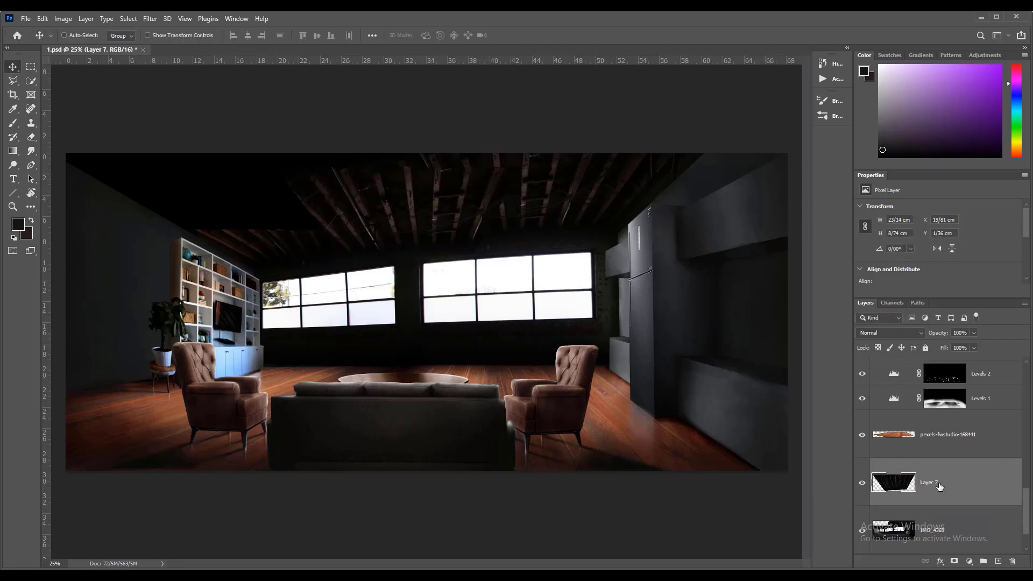
{"action": "key", "text": "ctrl+j"}
- Distort the duplicated beams in perspective to cover the dark ceiling area above the bookshelf
{"action": "key", "text": "ctrl+t"}
{"action": "left_click_drag", "start_coordinate": [164, 258], "coordinate": [178, 274]}
{"action": "left_click_drag", "start_coordinate": [408, 165], "coordinate": [285, 134]}
{"action": "left_click_drag", "start_coordinate": [408, 260], "coordinate": [436, 258]}
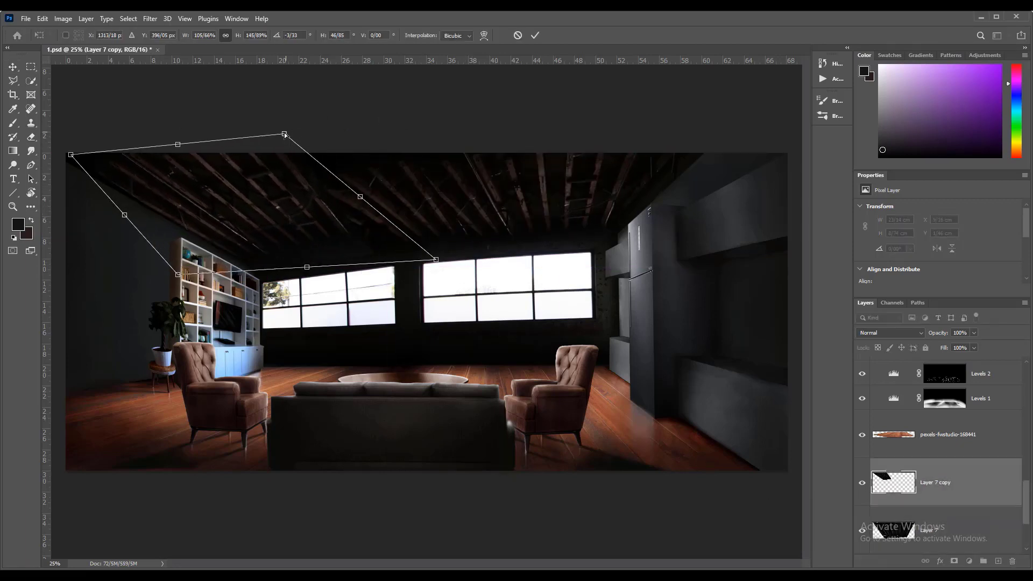
{"action": "left_click_drag", "start_coordinate": [284, 134], "coordinate": [267, 136]}
{"action": "left_click_drag", "start_coordinate": [436, 259], "coordinate": [443, 259]}
{"action": "left_click_drag", "start_coordinate": [178, 274], "coordinate": [178, 278]}
{"action": "left_click_drag", "start_coordinate": [70, 155], "coordinate": [65, 148]}
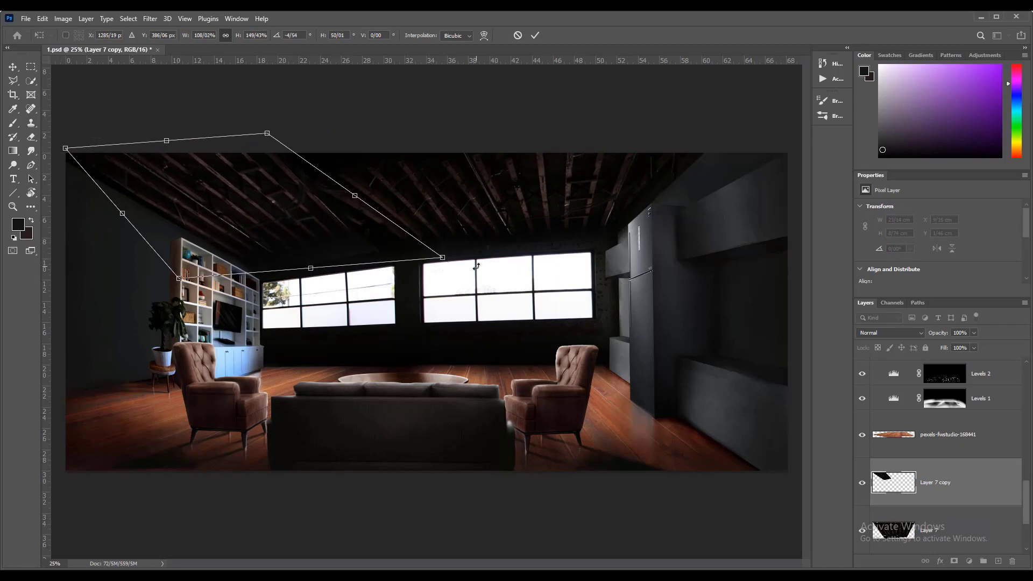
{"action": "key", "text": "Return"}
- Move the Layer 7 beams over the middle of the ceiling and distort them to blend the neighbouring beam sections in perspective
{"action": "left_click", "coordinate": [937, 530]}
{"action": "left_click_drag", "start_coordinate": [312, 210], "coordinate": [437, 194]}
{"action": "key", "text": "ctrl+t"}
{"action": "left_click_drag", "start_coordinate": [533, 154], "coordinate": [480, 145]}
{"action": "left_click_drag", "start_coordinate": [533, 246], "coordinate": [558, 249]}
{"action": "left_click_drag", "start_coordinate": [480, 145], "coordinate": [480, 138]}
{"action": "left_click_drag", "start_coordinate": [288, 245], "coordinate": [297, 249]}
{"action": "left_click_drag", "start_coordinate": [288, 154], "coordinate": [267, 120]}
{"action": "left_click_drag", "start_coordinate": [297, 250], "coordinate": [286, 256]}
{"action": "left_click_drag", "start_coordinate": [558, 249], "coordinate": [546, 251]}
{"action": "left_click_drag", "start_coordinate": [480, 138], "coordinate": [489, 127]}
{"action": "left_click_drag", "start_coordinate": [548, 255], "coordinate": [549, 248]}
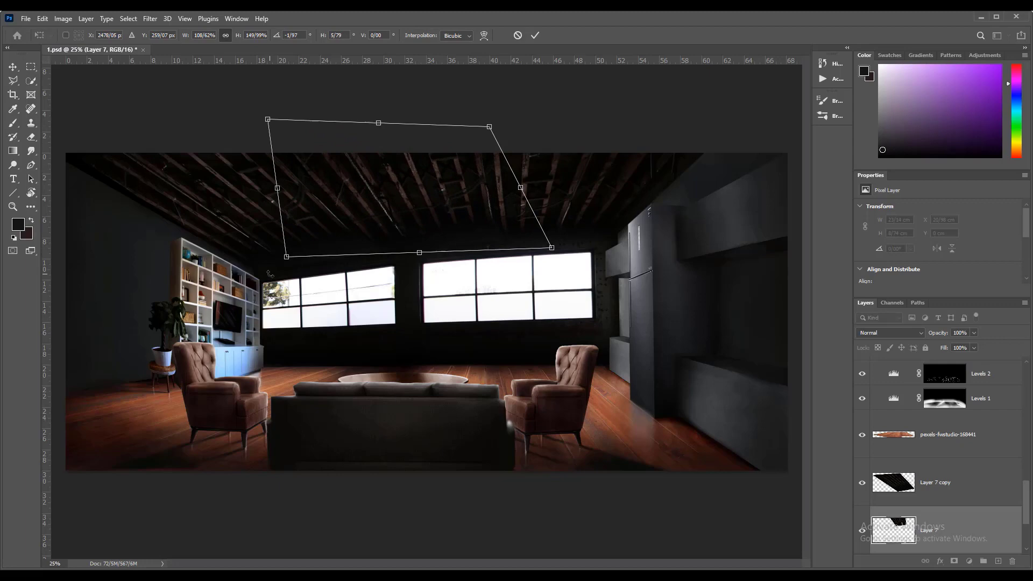
{"action": "left_click_drag", "start_coordinate": [287, 257], "coordinate": [286, 250]}
{"action": "left_click_drag", "start_coordinate": [267, 119], "coordinate": [261, 114]}
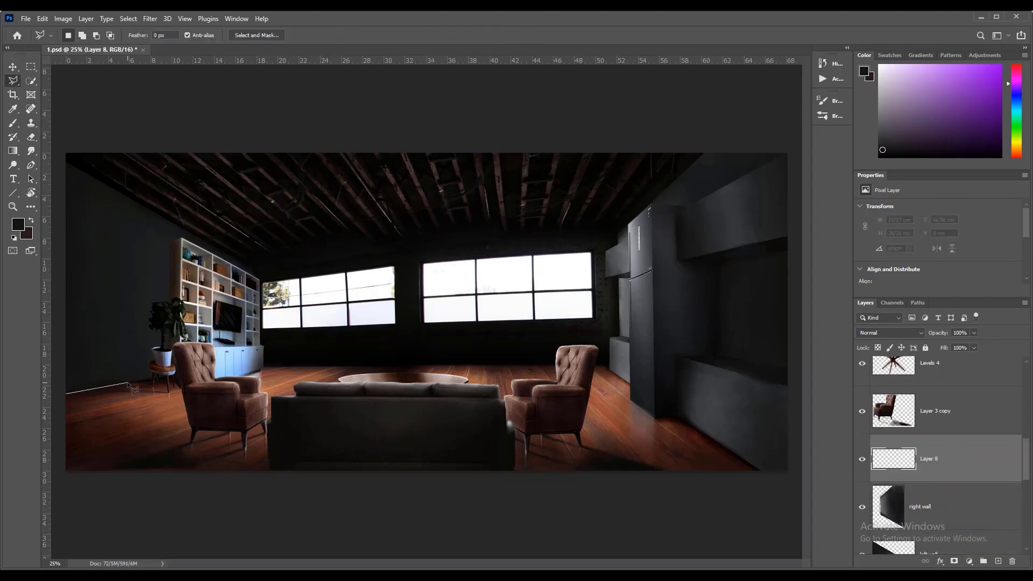
- Select a doorway-shaped area on the left wall and darken it with sampled near-black tones on Layer 8
{"action": "left_click", "coordinate": [65, 197]}
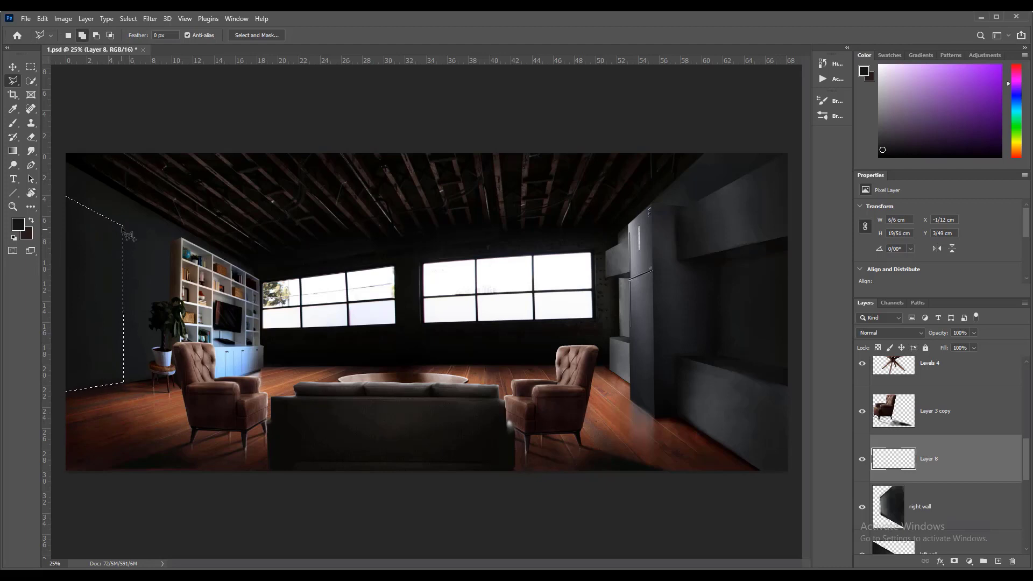
{"action": "left_click", "coordinate": [63, 195]}
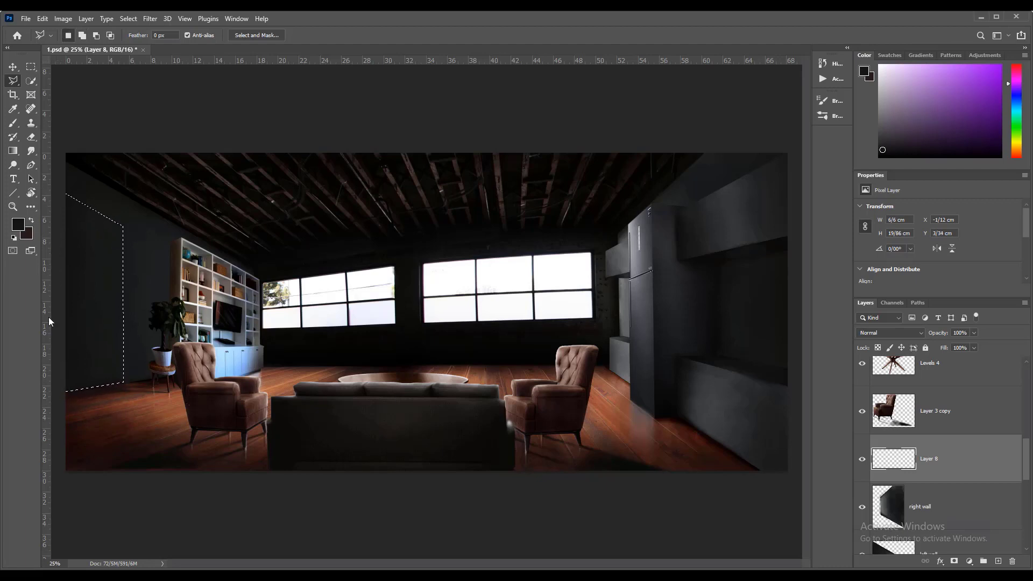
{"action": "left_click", "coordinate": [13, 123]}
{"action": "left_click", "coordinate": [113, 296], "text": "alt"}
{"action": "left_click_drag", "start_coordinate": [113, 295], "coordinate": [113, 362]}
{"action": "left_click_drag", "start_coordinate": [96, 280], "coordinate": [96, 330]}
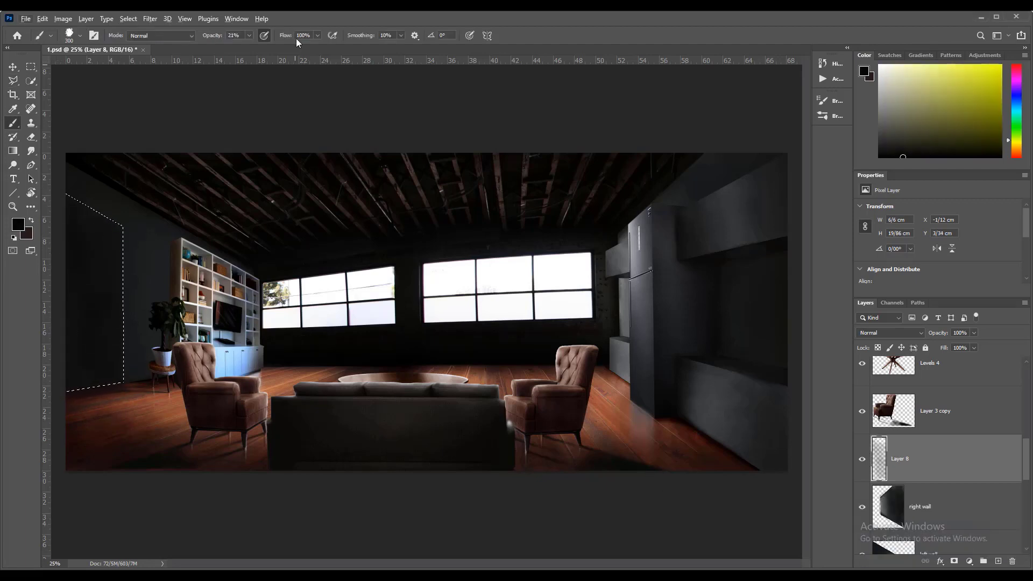
{"action": "left_click_drag", "start_coordinate": [95, 215], "coordinate": [80, 323]}
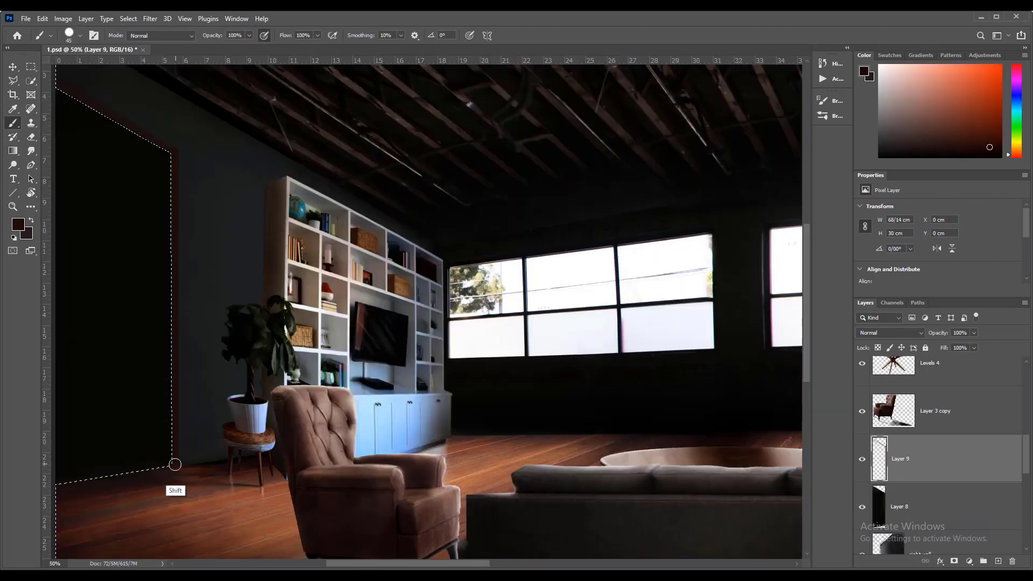
- Paint a reddish-brown frame along the doorway's side and top edges with straight 45 px strokes outside the opening
{"action": "key", "text": "shift"}
{"action": "left_click", "coordinate": [284, 161]}
{"action": "left_click", "coordinate": [264, 36]}
{"action": "left_click", "coordinate": [176, 465]}
{"action": "left_click", "coordinate": [173, 151], "text": "shift"}
{"action": "left_click", "coordinate": [57, 87], "text": "shift"}
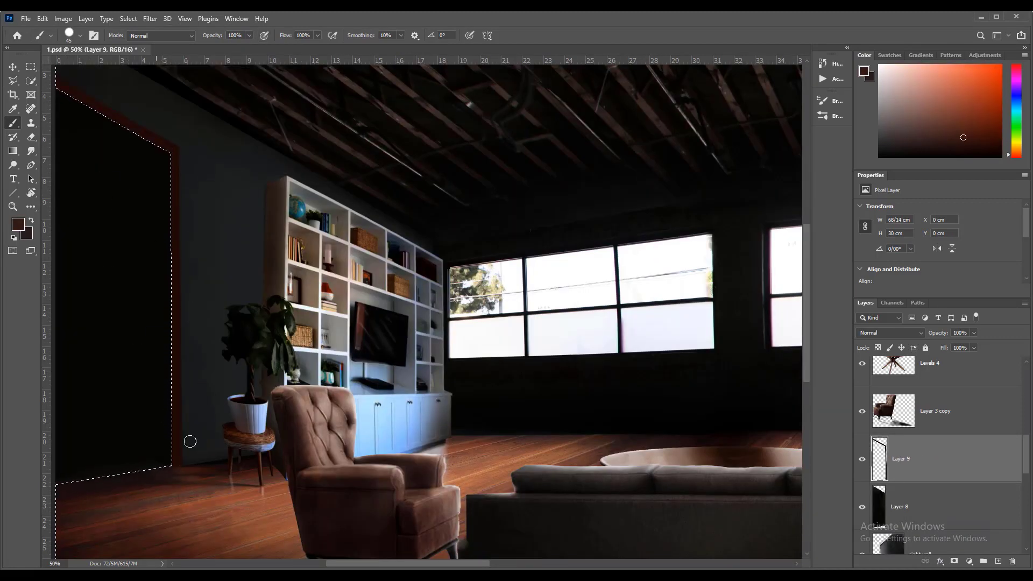
{"action": "left_click", "coordinate": [174, 461], "text": "shift"}
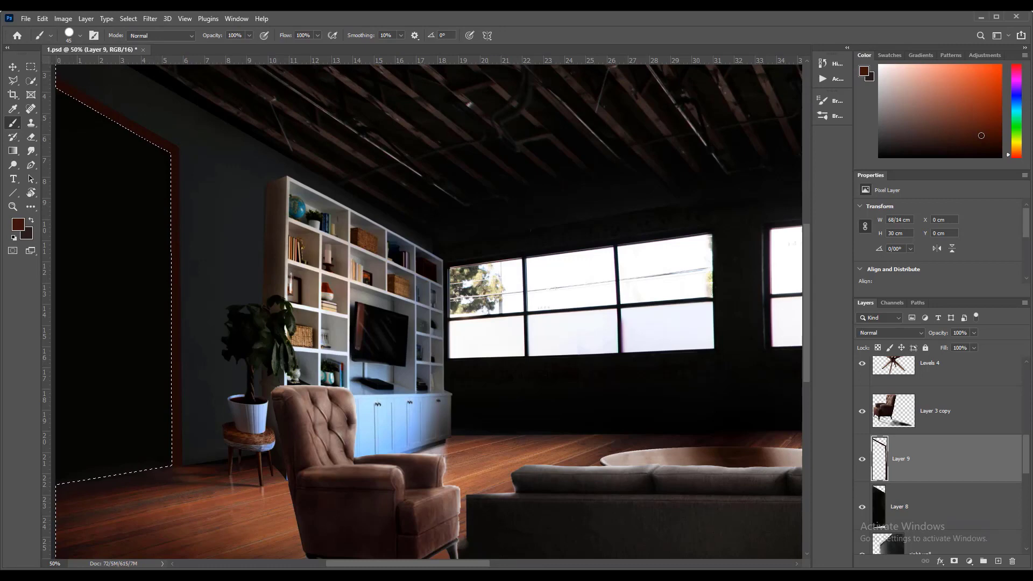
- Darken the inner edge of the doorway frame with straight strokes in a deeper brown
{"action": "left_click", "coordinate": [164, 459]}
{"action": "left_click", "coordinate": [168, 152], "text": "shift"}
{"action": "left_click", "coordinate": [993, 148]}
{"action": "left_click", "coordinate": [169, 459]}
{"action": "left_click", "coordinate": [170, 155], "text": "shift"}
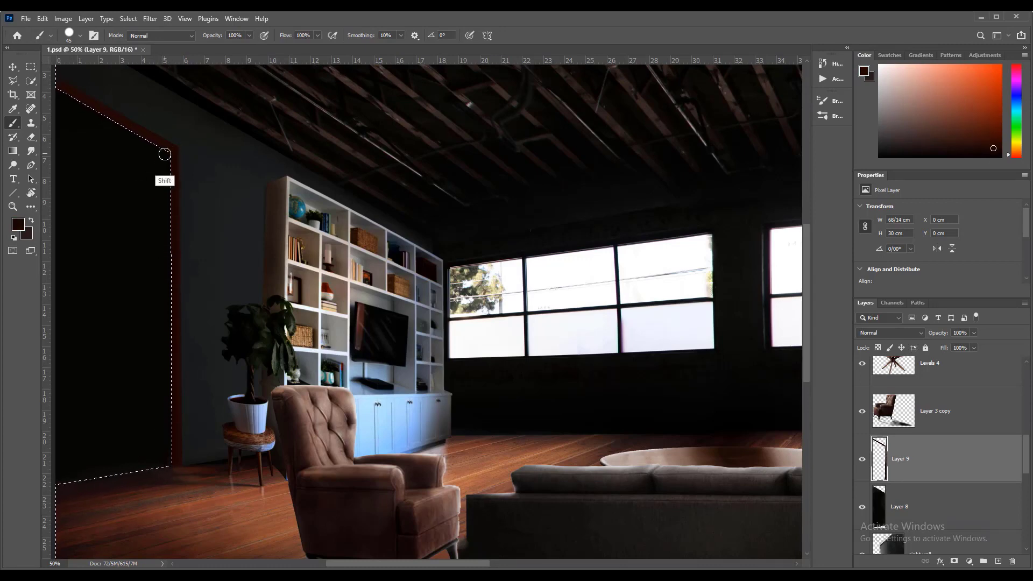
{"action": "left_click", "coordinate": [57, 92], "text": "shift"}
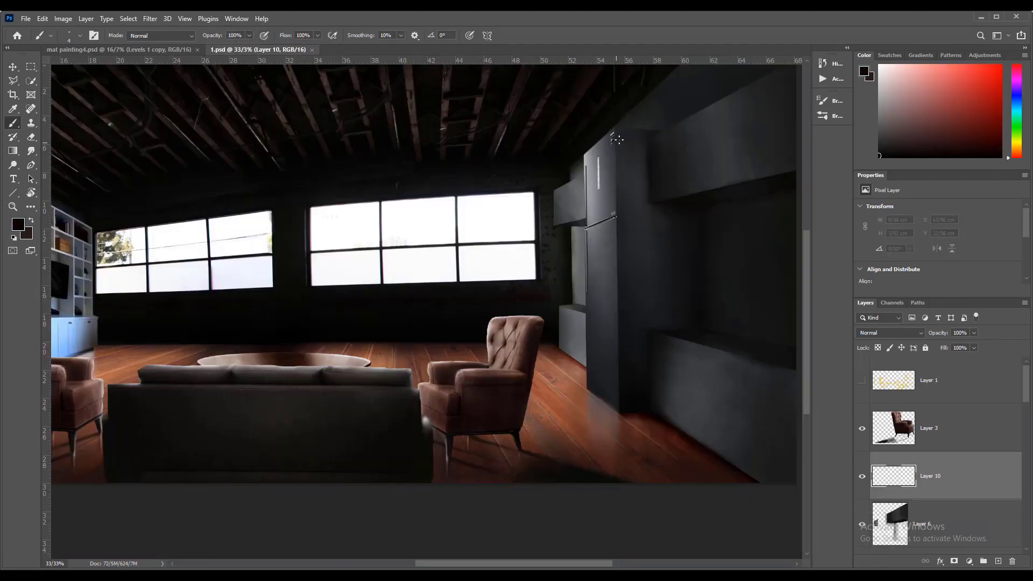
- Undo the last two strokes and draw a thin straight black vertical seam down the refrigerator's side panel
{"action": "key", "text": "ctrl+z"}
{"action": "key", "text": "ctrl+z"}
{"action": "left_click", "coordinate": [623, 413]}
{"action": "left_click", "coordinate": [624, 130], "text": "shift"}
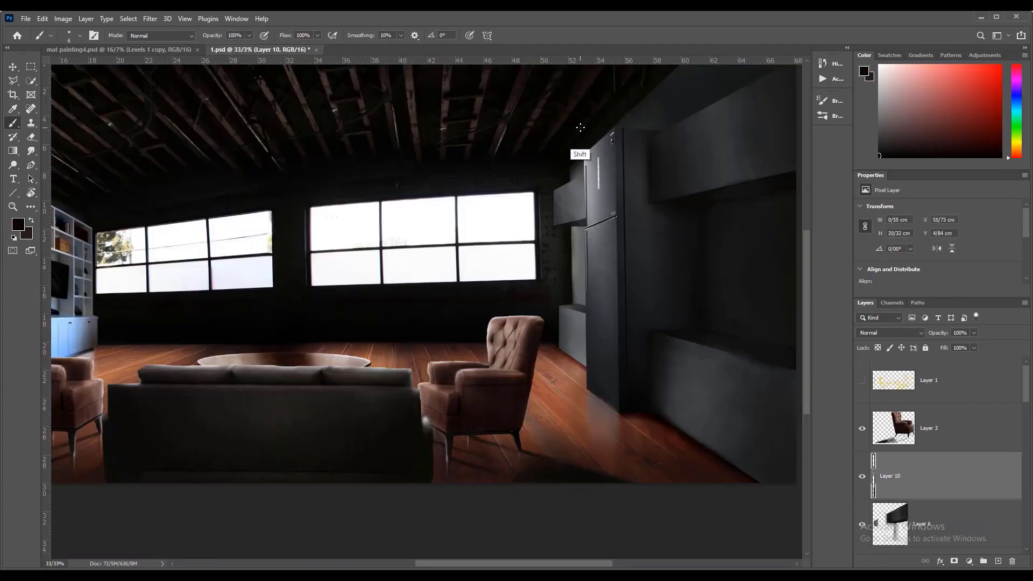
- Extend the refrigerator's door gap across its side panel with thin black strokes, undoing misplaced ones and switching to the Eraser for cleanup
{"action": "scroll", "coordinate": [616, 217], "scroll_direction": "up", "scroll_amount": 2}
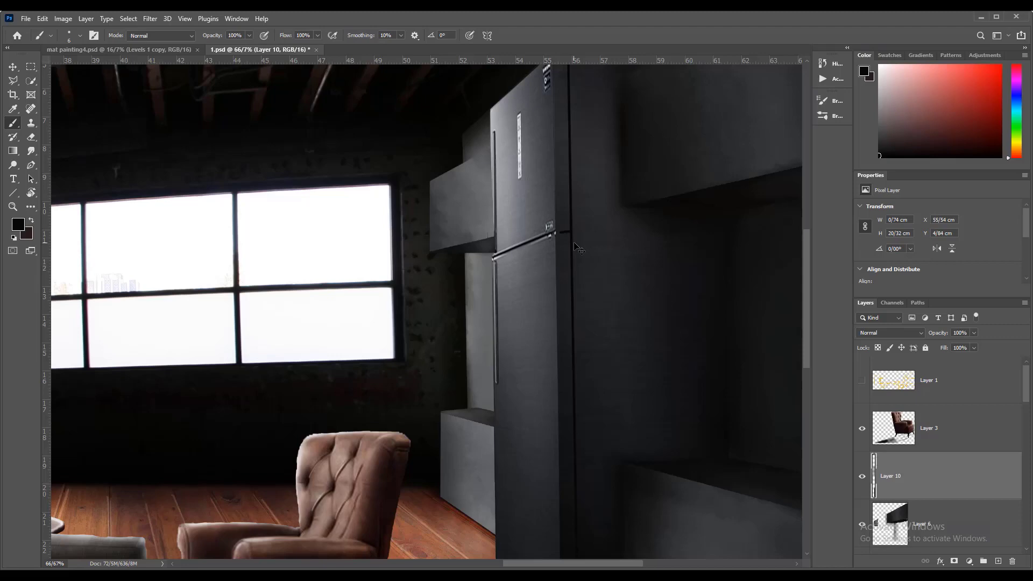
{"action": "left_click", "coordinate": [558, 237]}
{"action": "double_click", "coordinate": [566, 238], "text": "ctrl"}
{"action": "key", "text": "bracketleft"}
{"action": "key", "text": "bracketleft"}
{"action": "left_click_drag", "start_coordinate": [539, 224], "coordinate": [577, 232]}
{"action": "key", "text": "ctrl+z"}
{"action": "key", "text": "ctrl+z"}
{"action": "key", "text": "e"}
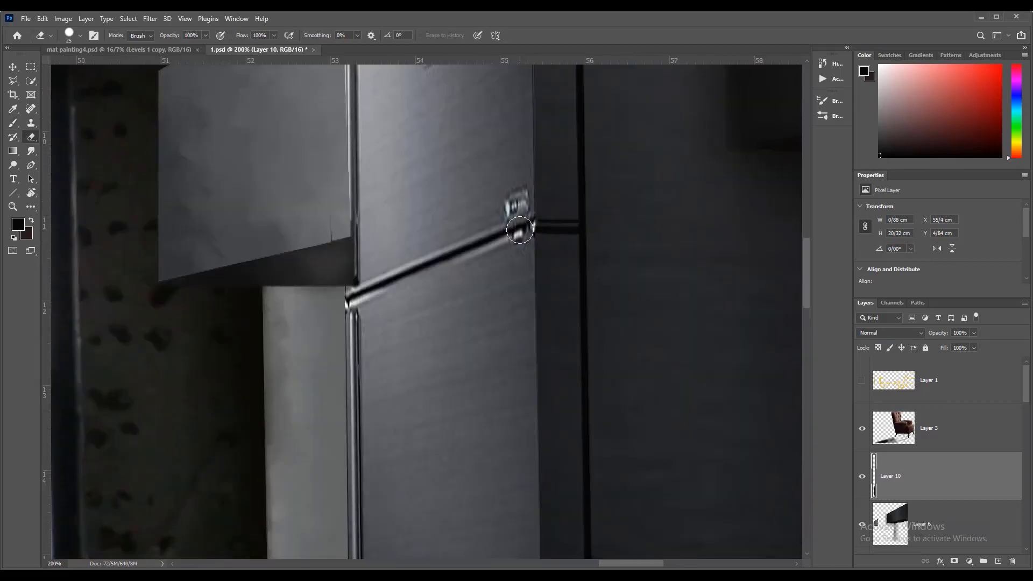
- Draw a straight black drawer seam along the lower counter and vertical black seams dividing the upper and lower cabinets
{"action": "key", "text": "b"}
{"action": "key", "text": "ctrl+minus"}
{"action": "key", "text": "ctrl+minus"}
{"action": "key", "text": "ctrl+minus"}
{"action": "key", "text": "ctrl+minus"}
{"action": "key", "text": "bracketright"}
{"action": "key", "text": "bracketright"}
{"action": "left_click", "coordinate": [655, 463]}
{"action": "left_click", "coordinate": [406, 380], "text": "shift"}
{"action": "mouse_move", "coordinate": [527, 181]}
{"action": "left_mouse_down"}
{"action": "mouse_move", "coordinate": [543, 253]}
{"action": "mouse_move", "coordinate": [526, 504]}
{"action": "left_mouse_up"}
{"action": "key", "text": "ctrl+z"}
{"action": "key", "text": "ctrl+z"}
{"action": "left_click_drag", "start_coordinate": [535, 173], "coordinate": [535, 499]}
{"action": "left_click_drag", "start_coordinate": [600, 136], "coordinate": [600, 542]}
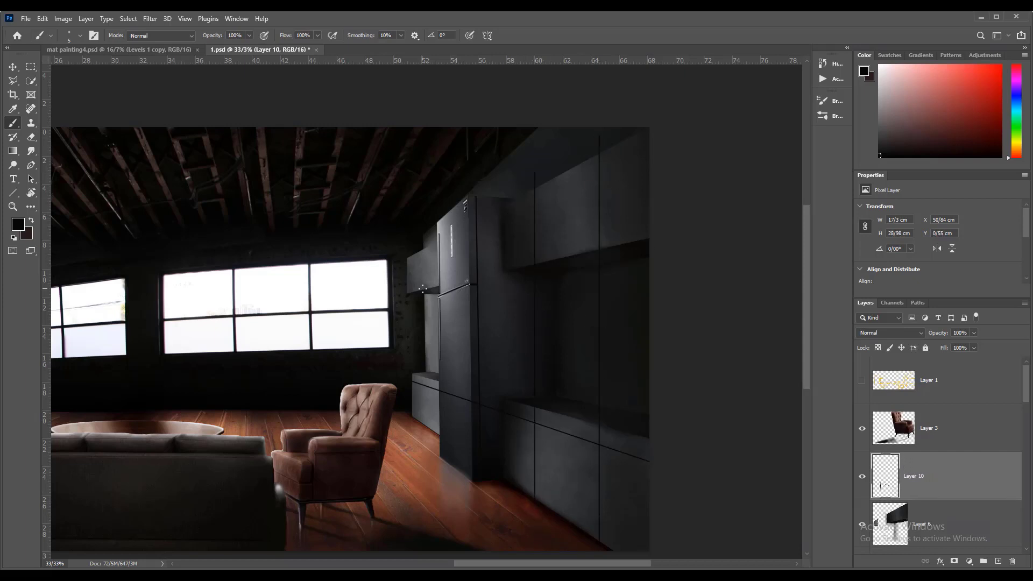
- Erase the seam segments that cross the ceiling, the open niche and the refrigerator's side panel
{"action": "key", "text": "e"}
{"action": "left_click", "coordinate": [532, 172]}
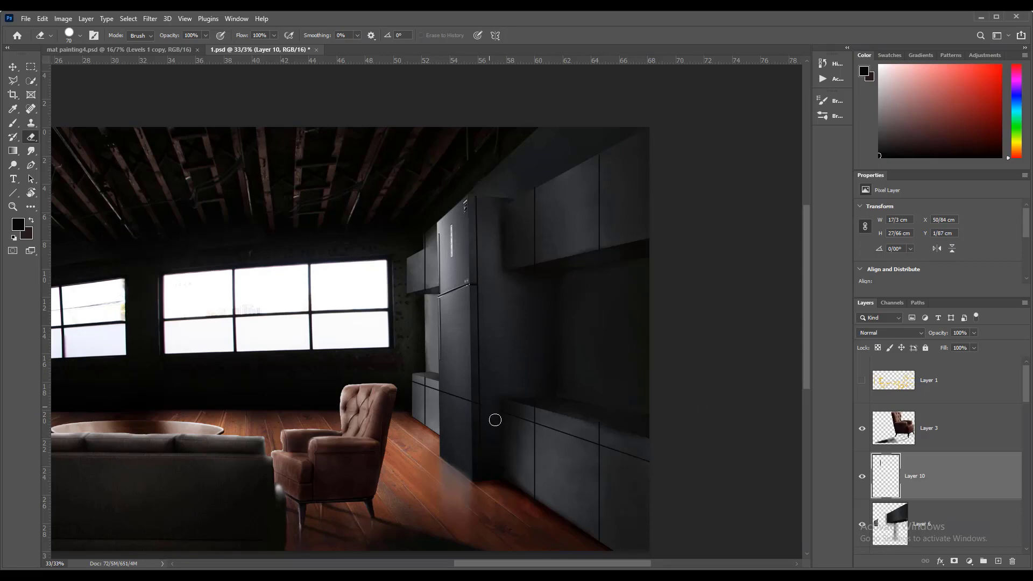
{"action": "left_click", "coordinate": [487, 410], "text": "ctrl"}
{"action": "left_click", "coordinate": [487, 409], "text": "ctrl"}
{"action": "left_click", "coordinate": [488, 411], "text": "ctrl"}
- Highlight the lower cabinets' vertical seams with thin white strokes using a 3 px brush at 12% opacity
{"action": "key", "text": "b"}
{"action": "key", "text": "ctrl+minus"}
{"action": "key", "text": "ctrl+minus"}
{"action": "key", "text": "ctrl+minus"}
{"action": "left_click", "coordinate": [562, 395], "text": "ctrl"}
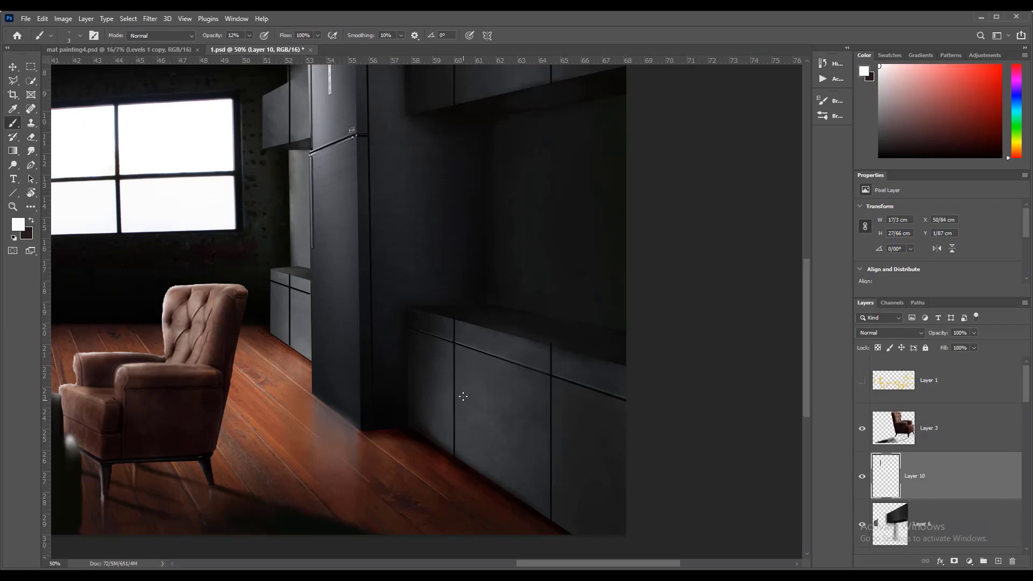
{"action": "left_click_drag", "start_coordinate": [554, 380], "coordinate": [554, 522]}
{"action": "left_click_drag", "start_coordinate": [552, 346], "coordinate": [554, 373]}
{"action": "left_click_drag", "start_coordinate": [456, 321], "coordinate": [456, 342]}
- Add faint white highlights beside the vertical seams of the large upper cabinets
{"action": "left_click_drag", "start_coordinate": [451, 257], "coordinate": [431, 460]}
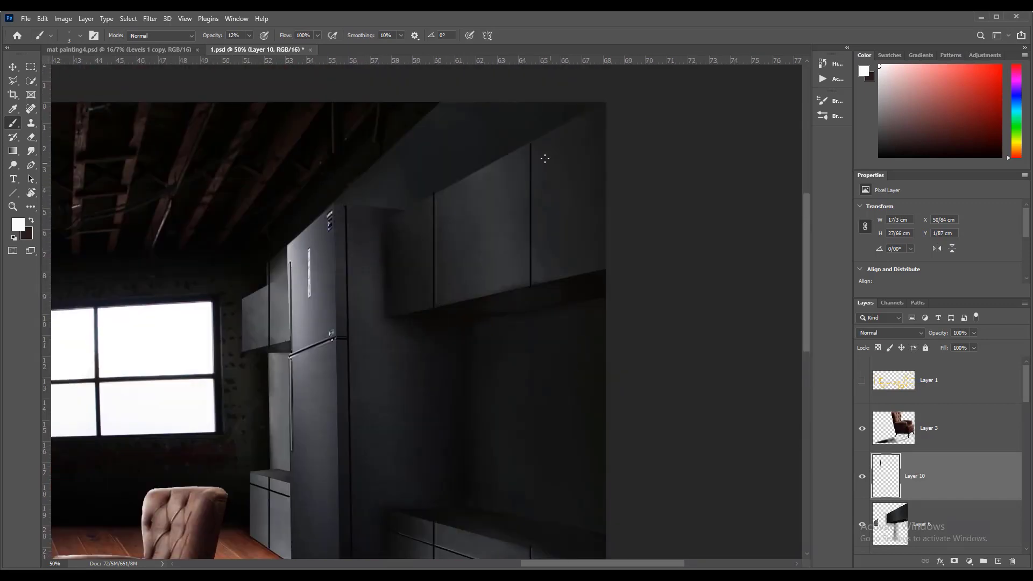
{"action": "left_click_drag", "start_coordinate": [436, 195], "coordinate": [436, 304]}
{"action": "left_click", "coordinate": [431, 226], "text": "ctrl"}
{"action": "left_click", "coordinate": [431, 226], "text": "ctrl"}
{"action": "left_click_drag", "start_coordinate": [440, 217], "coordinate": [440, 373]}
- Add faint white highlights along the vertical and horizontal seams of the small counter behind the refrigerator
{"action": "mouse_move", "coordinate": [632, 97]}
{"action": "left_mouse_down"}
{"action": "mouse_move", "coordinate": [616, 137]}
{"action": "mouse_move", "coordinate": [616, 386]}
{"action": "left_mouse_up"}
{"action": "mouse_move", "coordinate": [86, 378]}
{"action": "left_mouse_down"}
{"action": "mouse_move", "coordinate": [299, 231]}
{"action": "mouse_move", "coordinate": [305, 335]}
{"action": "mouse_move", "coordinate": [303, 69]}
{"action": "left_mouse_up"}
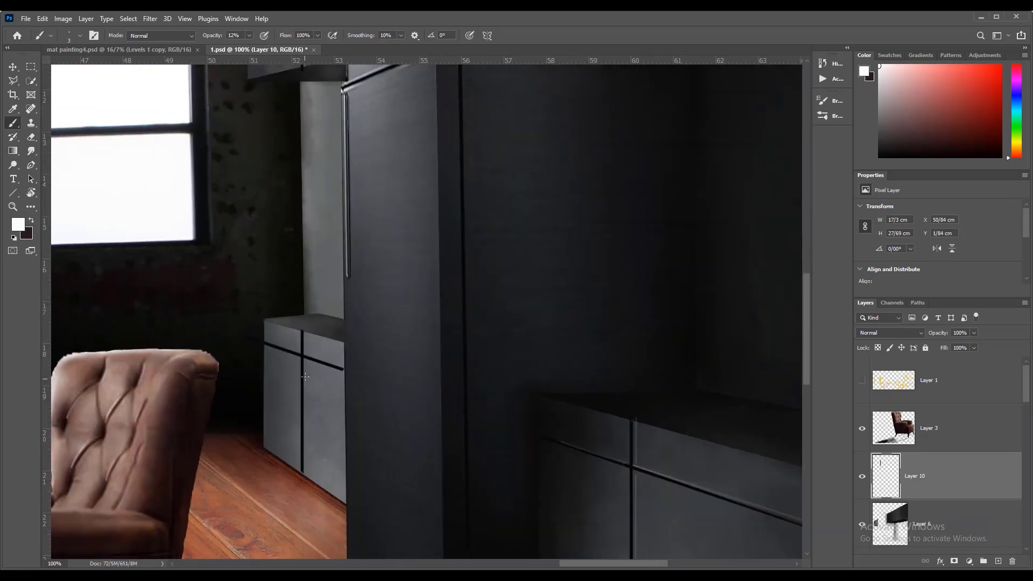
{"action": "left_click_drag", "start_coordinate": [305, 362], "coordinate": [305, 459]}
{"action": "left_click", "coordinate": [266, 349]}
{"action": "left_click", "coordinate": [300, 359], "text": "shift"}
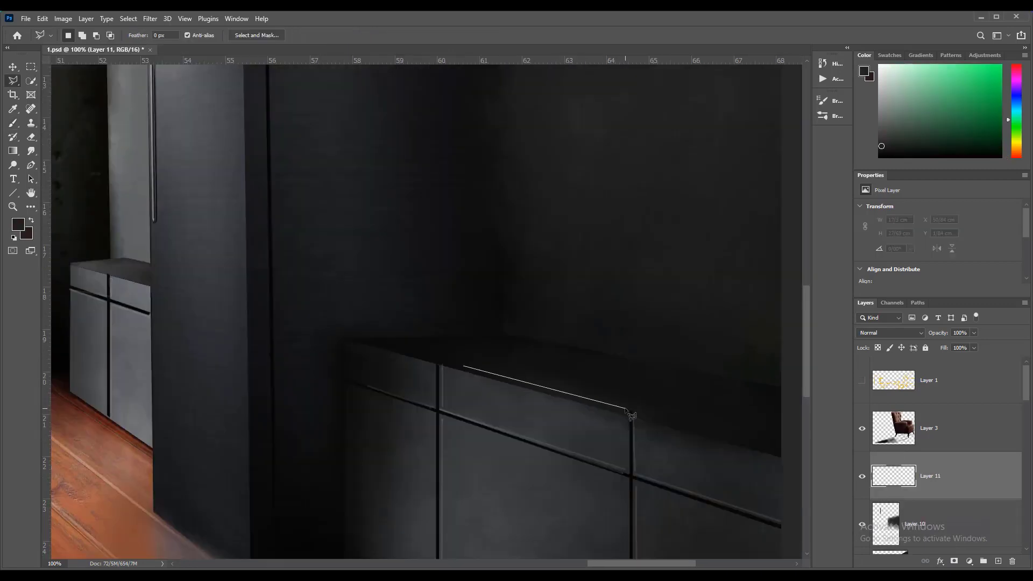
- Outline a four-sided sink opening on the large countertop as a polygonal selection
{"action": "left_click", "coordinate": [625, 408]}
{"action": "left_click_drag", "start_coordinate": [736, 389], "coordinate": [567, 347]}
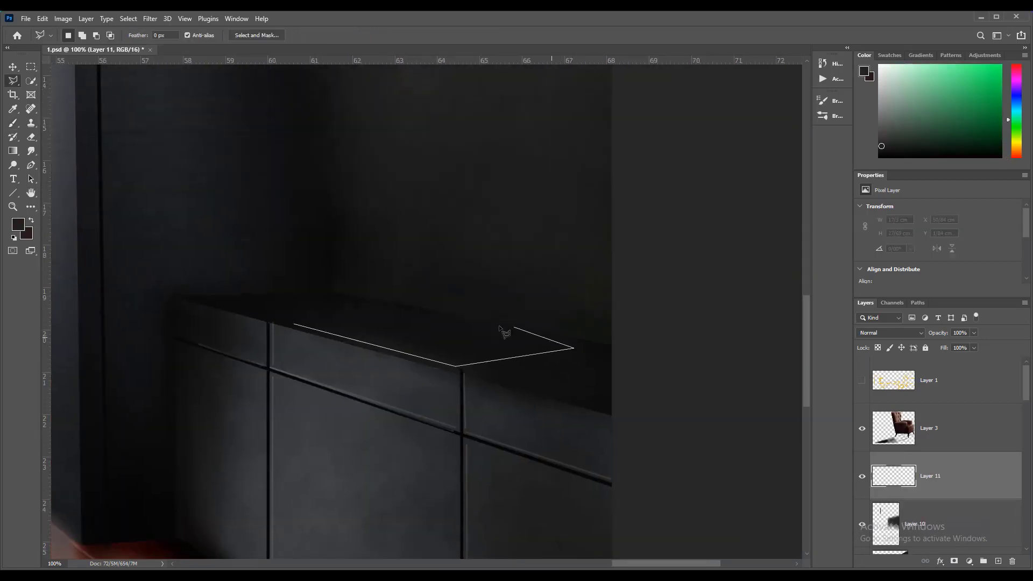
{"action": "left_click", "coordinate": [295, 326]}
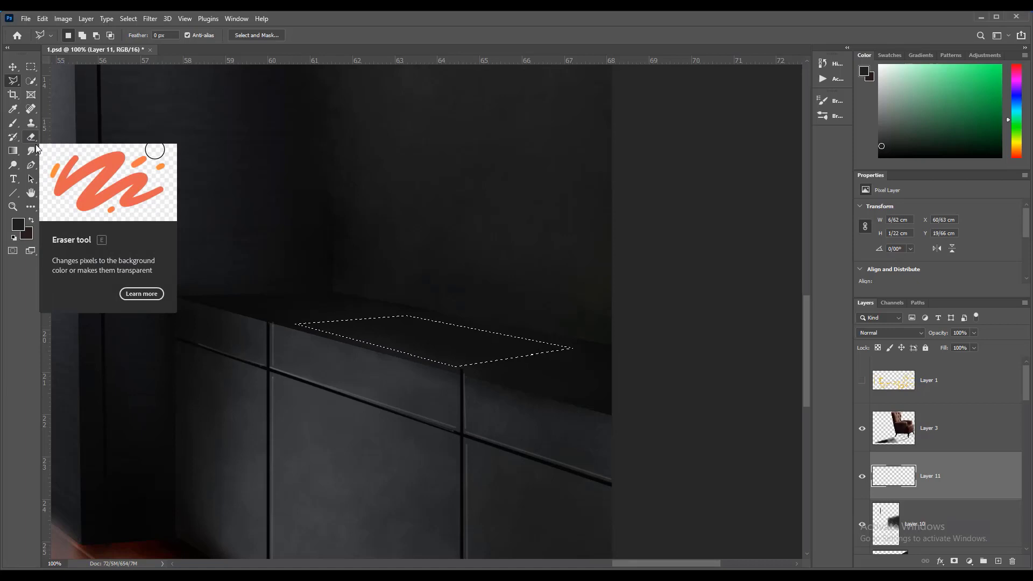
- Paint soft white reflections inside the sink selection with a textured brush at 6% opacity, balancing them with sampled dark tones
{"action": "left_click", "coordinate": [13, 123]}
{"action": "left_click", "coordinate": [833, 116]}
{"action": "left_click", "coordinate": [436, 235]}
{"action": "left_click", "coordinate": [879, 65]}
{"action": "left_click", "coordinate": [249, 36]}
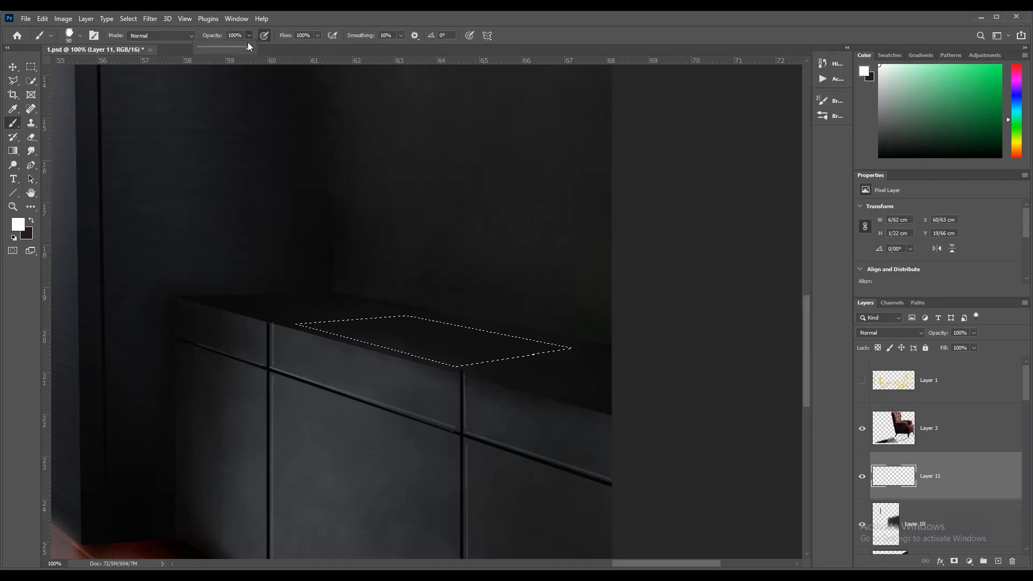
{"action": "left_click", "coordinate": [200, 47]}
{"action": "left_click_drag", "start_coordinate": [516, 342], "coordinate": [414, 314]}
{"action": "left_click_drag", "start_coordinate": [517, 343], "coordinate": [258, 304]}
{"action": "left_click", "coordinate": [387, 332], "text": "alt"}
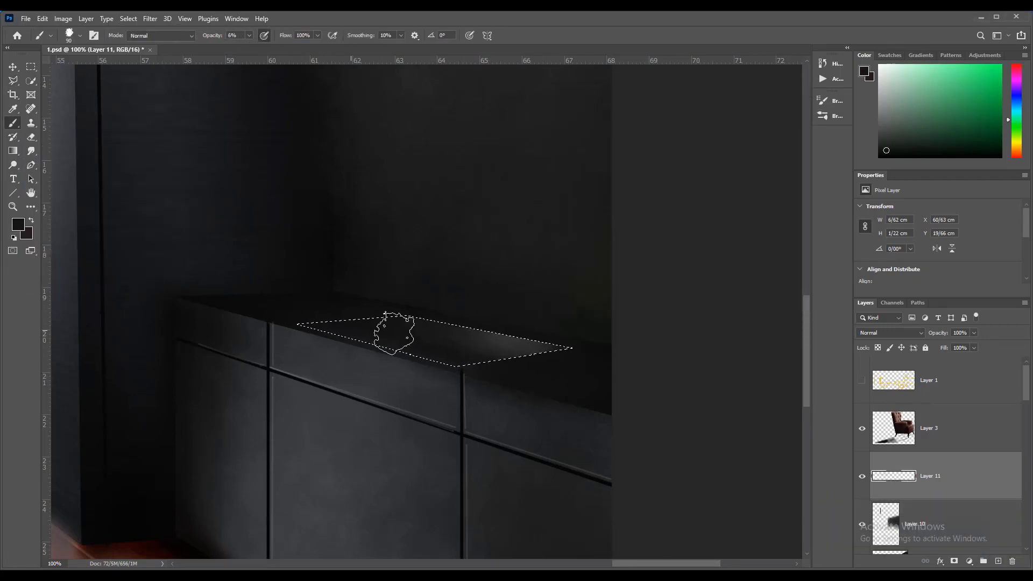
{"action": "left_click", "coordinate": [394, 334], "text": "alt"}
{"action": "left_click", "coordinate": [880, 65]}
{"action": "left_click", "coordinate": [464, 362], "text": "alt"}
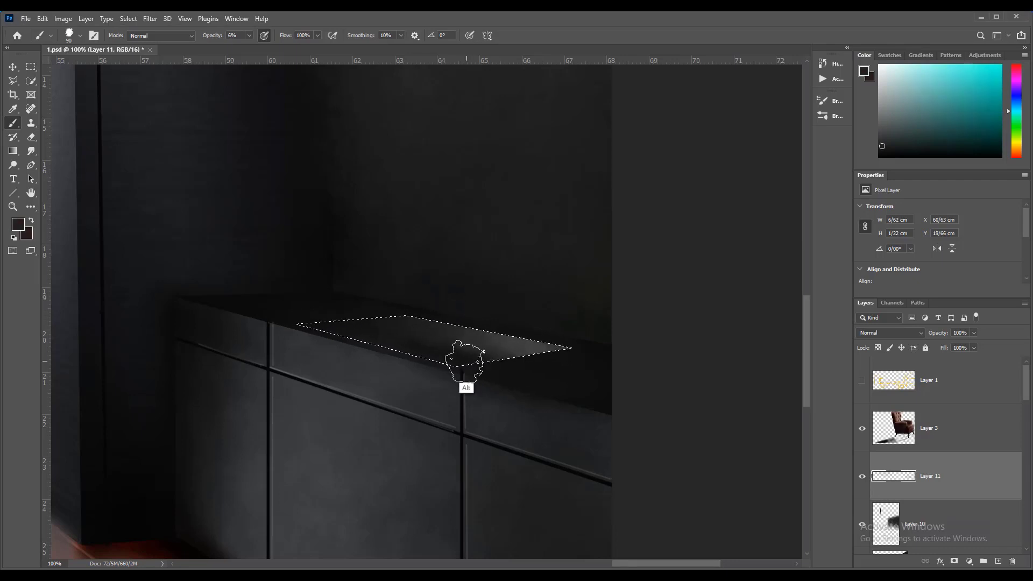
{"action": "left_click", "coordinate": [881, 65]}
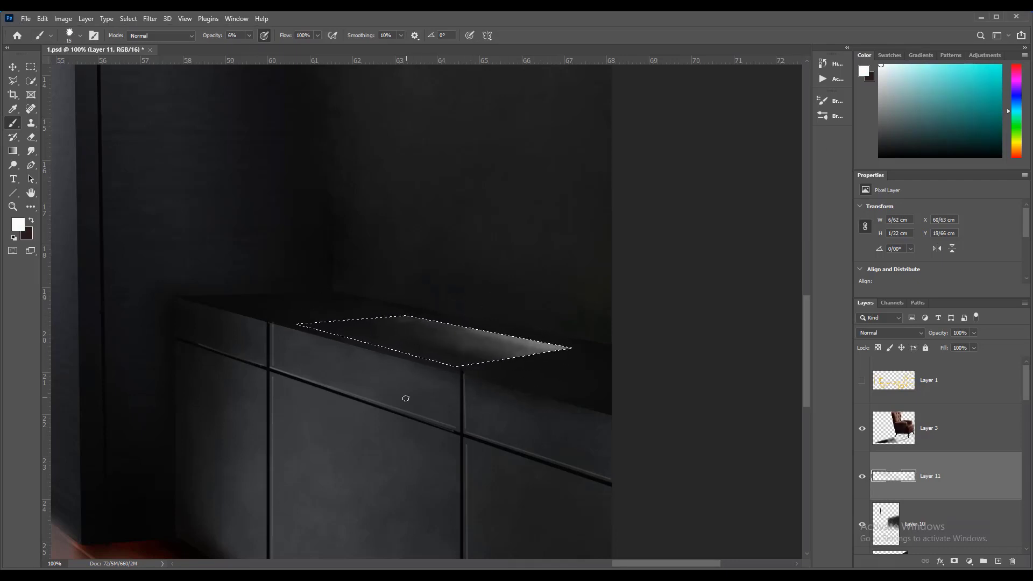
- Paint a black shadow on the sink's inner side wall at 30% opacity to give the basin depth
{"action": "left_click", "coordinate": [879, 156]}
{"action": "left_click", "coordinate": [249, 36]}
{"action": "left_click_drag", "start_coordinate": [249, 49], "coordinate": [272, 48]}
{"action": "key", "text": "bracketright"}
{"action": "key", "text": "bracketright"}
{"action": "key", "text": "bracketright"}
{"action": "key", "text": "bracketright"}
{"action": "left_click_drag", "start_coordinate": [395, 345], "coordinate": [392, 319]}
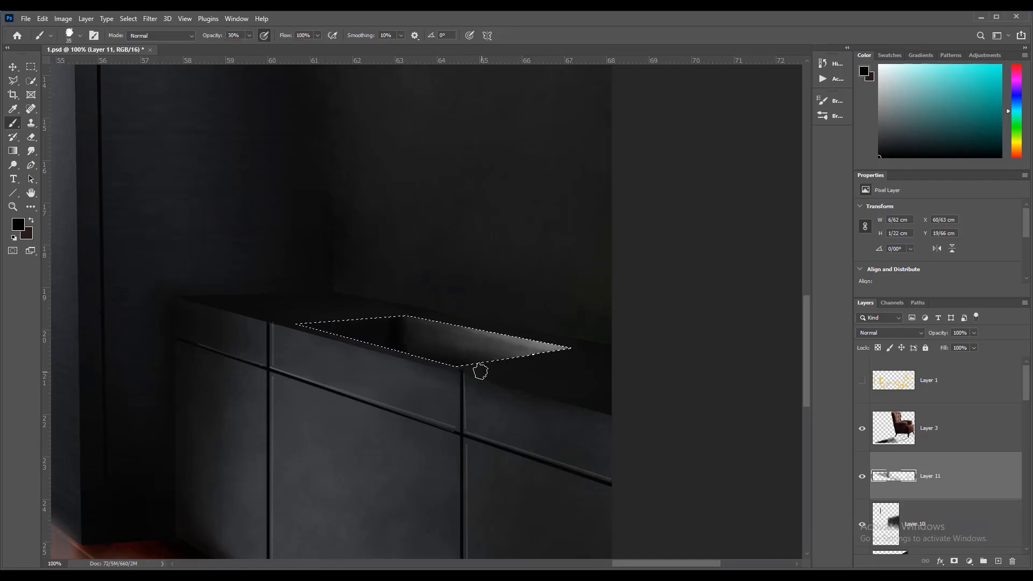
- Invert the sink selection and paint a black faucet with two side handles behind the basin at 100% opacity with a 15 px brush
{"action": "key", "text": "0"}
{"action": "key", "text": "bracketleft"}
{"action": "key", "text": "bracketleft"}
{"action": "left_click", "coordinate": [128, 19]}
{"action": "left_click", "coordinate": [141, 62]}
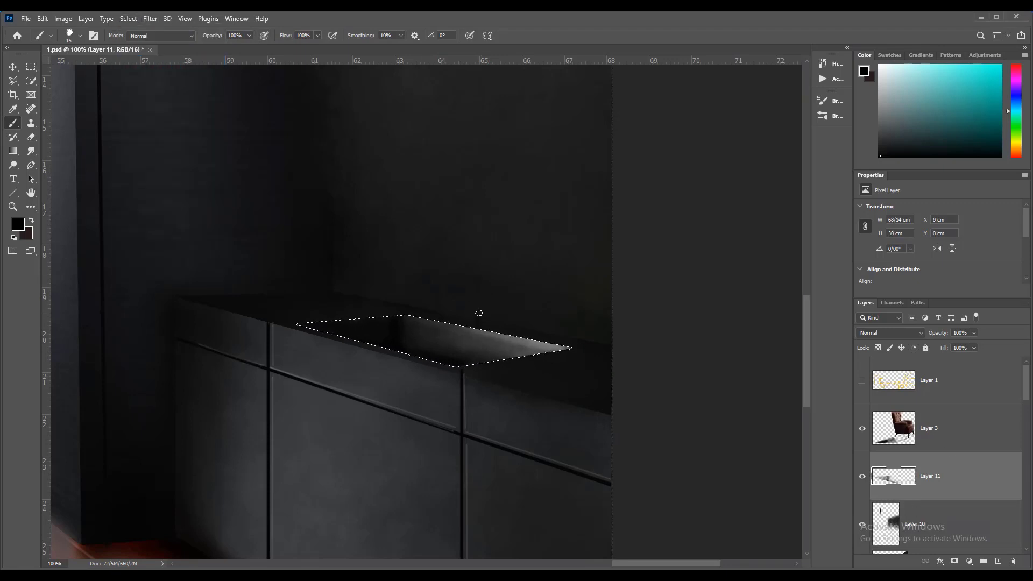
{"action": "left_click_drag", "start_coordinate": [478, 276], "coordinate": [486, 296]}
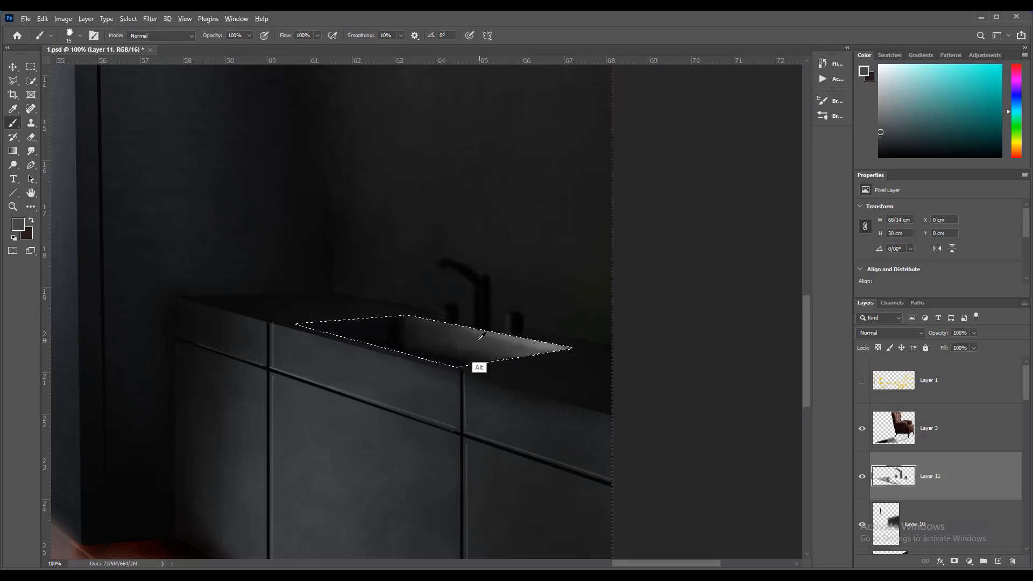
- Paint subtle highlights on the faucet and its handles with a smaller brush at 67% opacity, using white and tones sampled from the image
{"action": "left_click", "coordinate": [879, 65]}
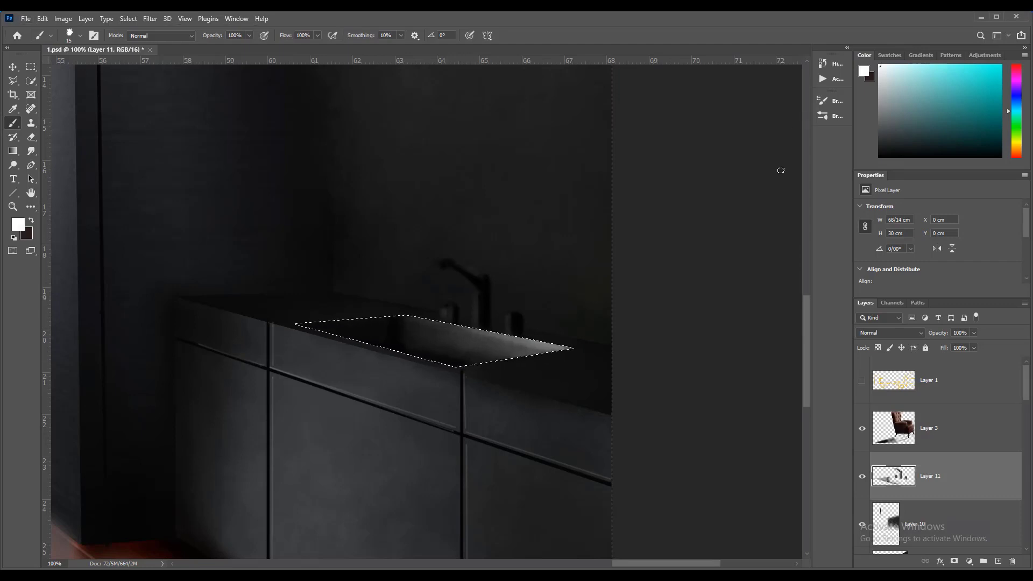
{"action": "left_click", "coordinate": [264, 36]}
{"action": "left_click", "coordinate": [249, 36]}
{"action": "left_click_drag", "start_coordinate": [253, 49], "coordinate": [233, 51]}
{"action": "key", "text": "bracketleft"}
{"action": "key", "text": "bracketleft"}
{"action": "left_click_drag", "start_coordinate": [507, 317], "coordinate": [508, 328]}
{"action": "left_click", "coordinate": [751, 274], "text": "alt"}
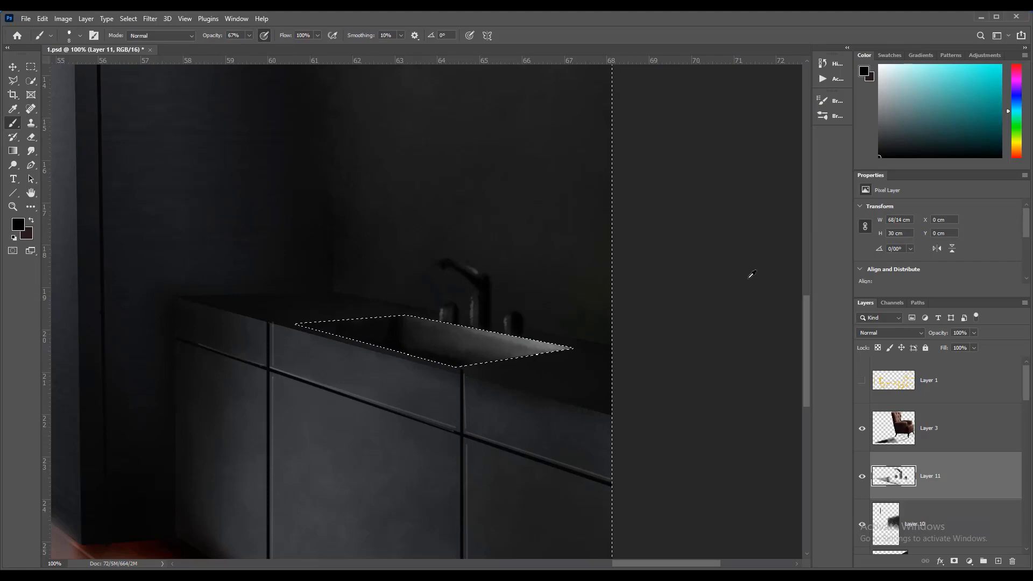
{"action": "left_click", "coordinate": [508, 352], "text": "alt"}
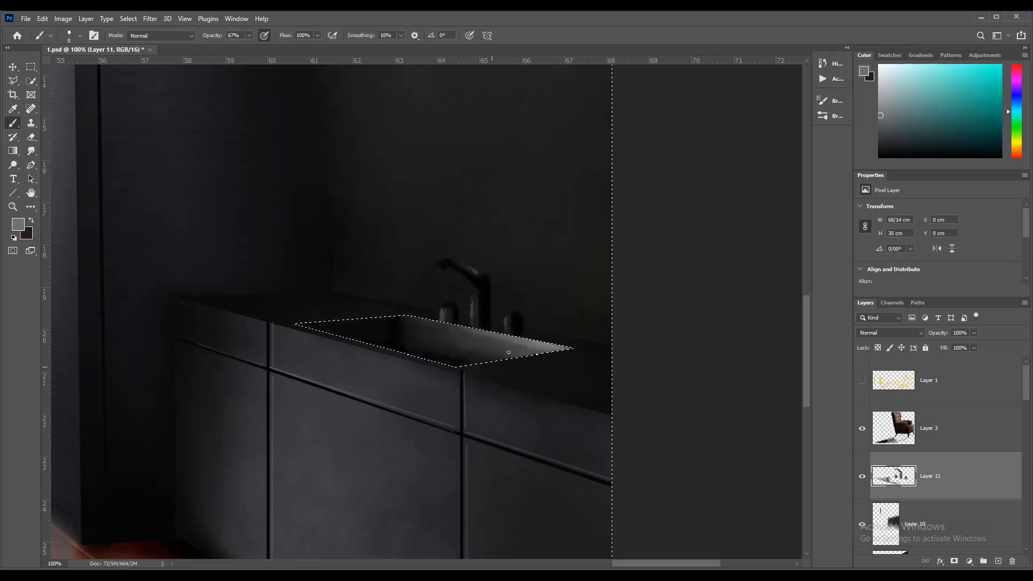